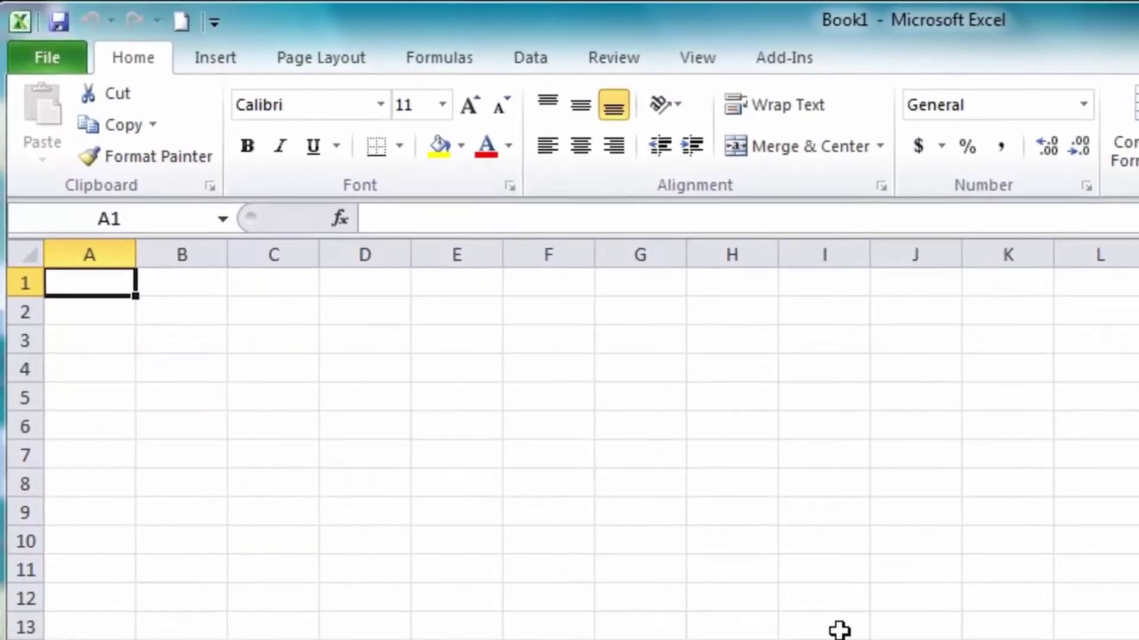
- Enable the Developer tab among the main tabs of the ribbon
right_click(864, 134)
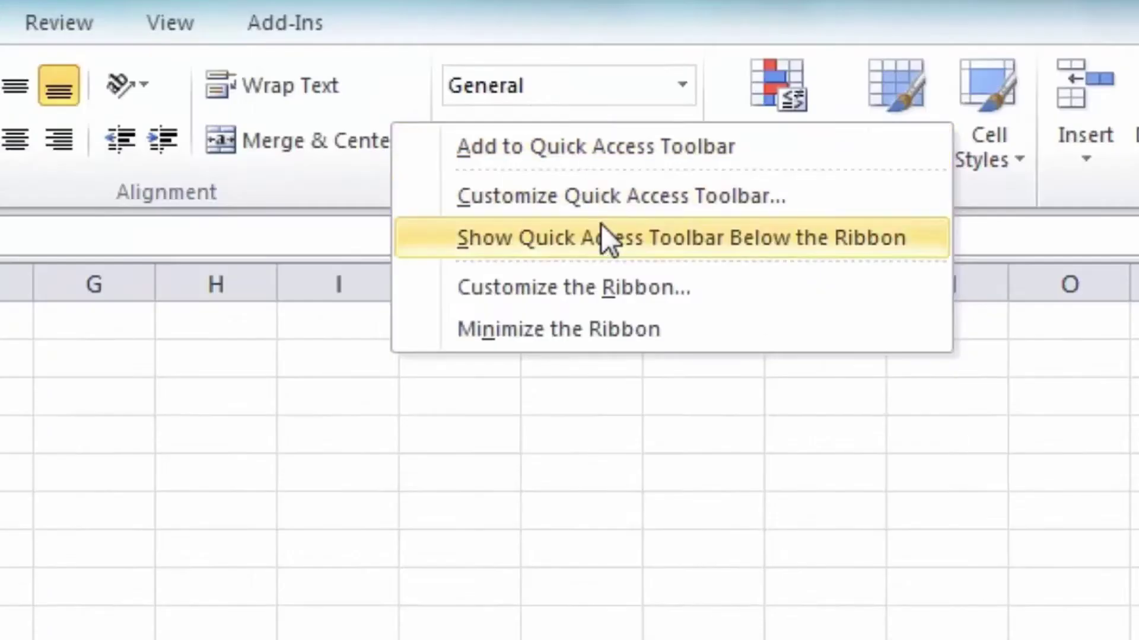
left_click(604, 278)
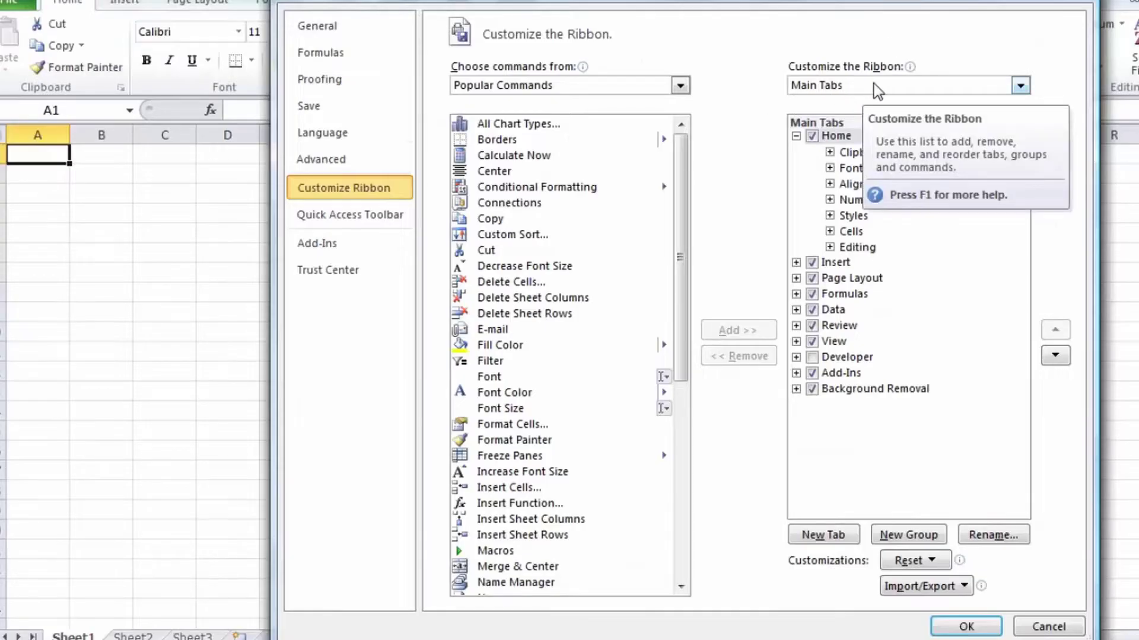
left_click(813, 360)
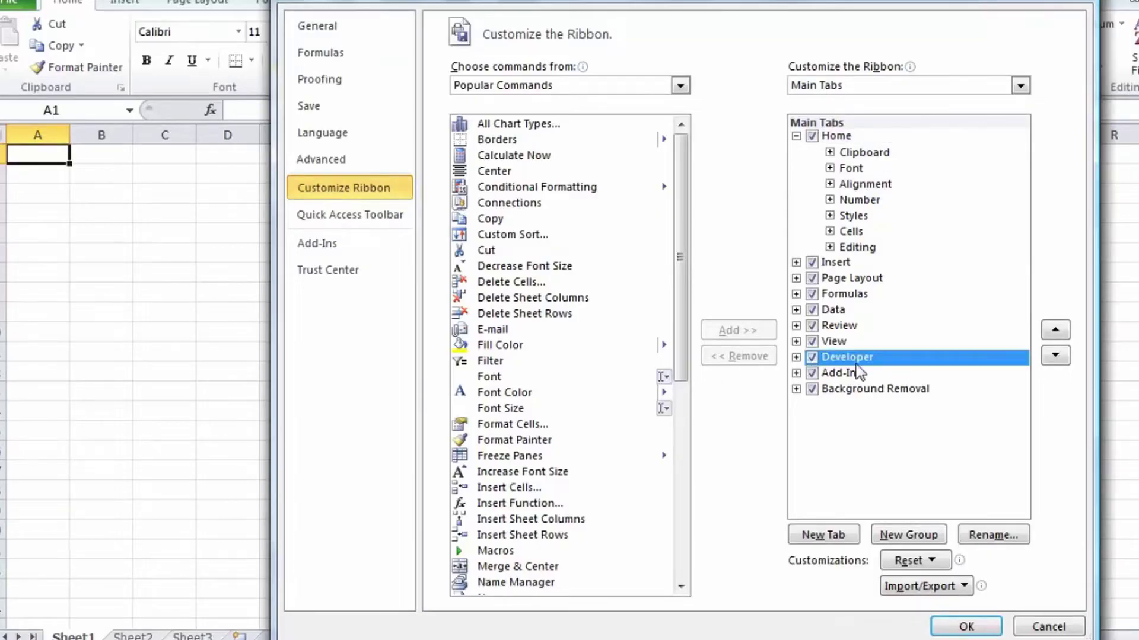
left_click(963, 626)
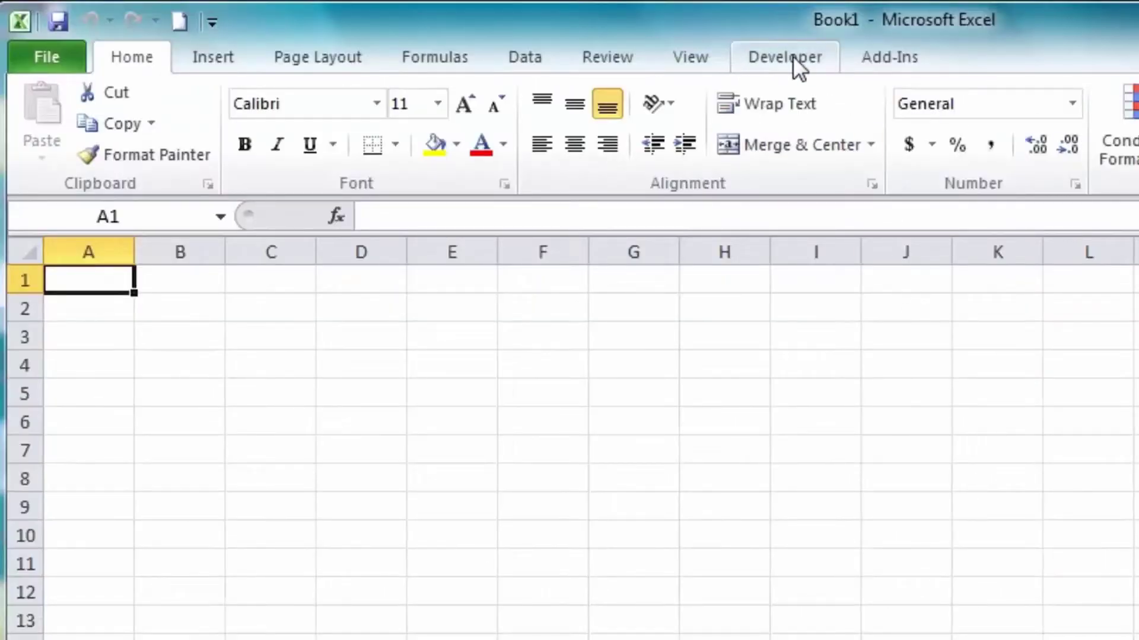
- Set up a new macro recording with the name 1stmacro
left_click(794, 57)
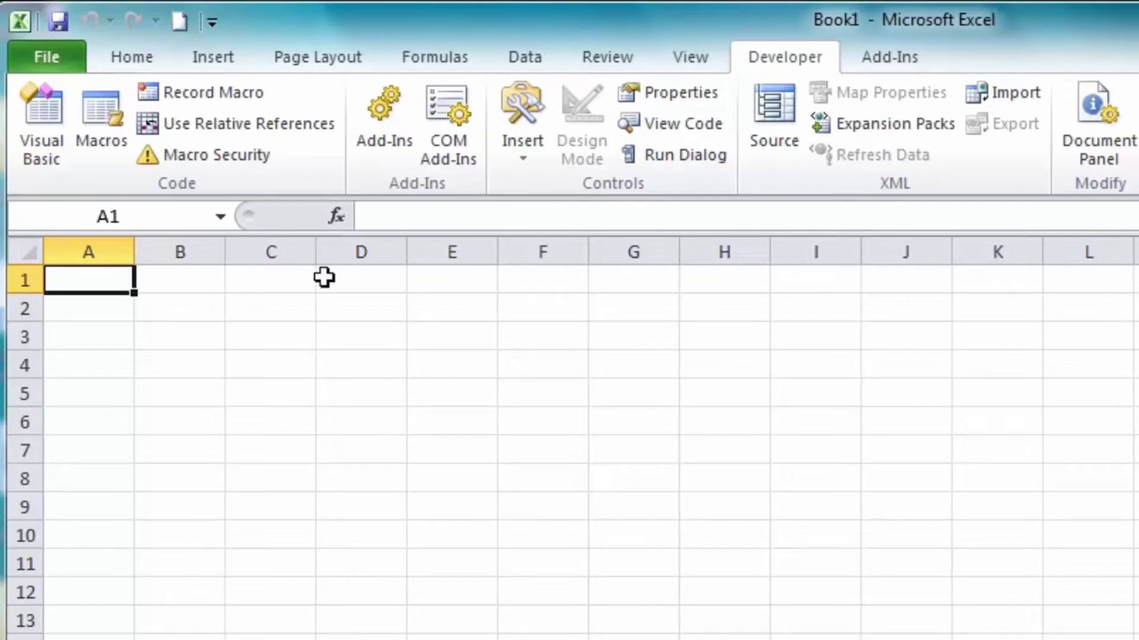
left_click(232, 92)
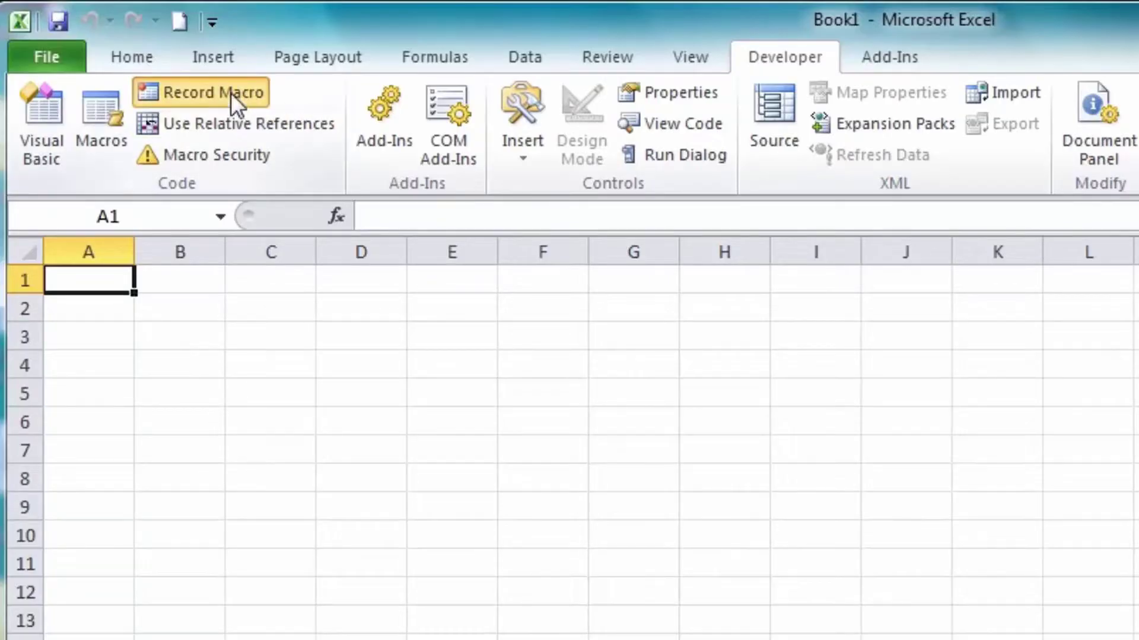
left_click_drag(1132, 303, 768, 279)
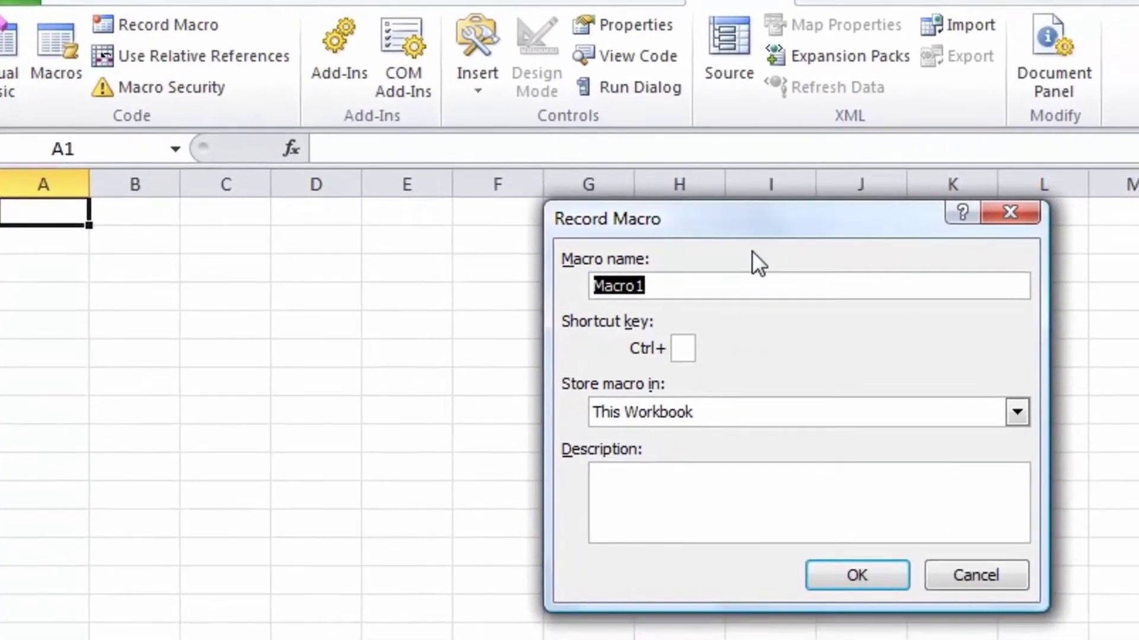
type("1stmacro")
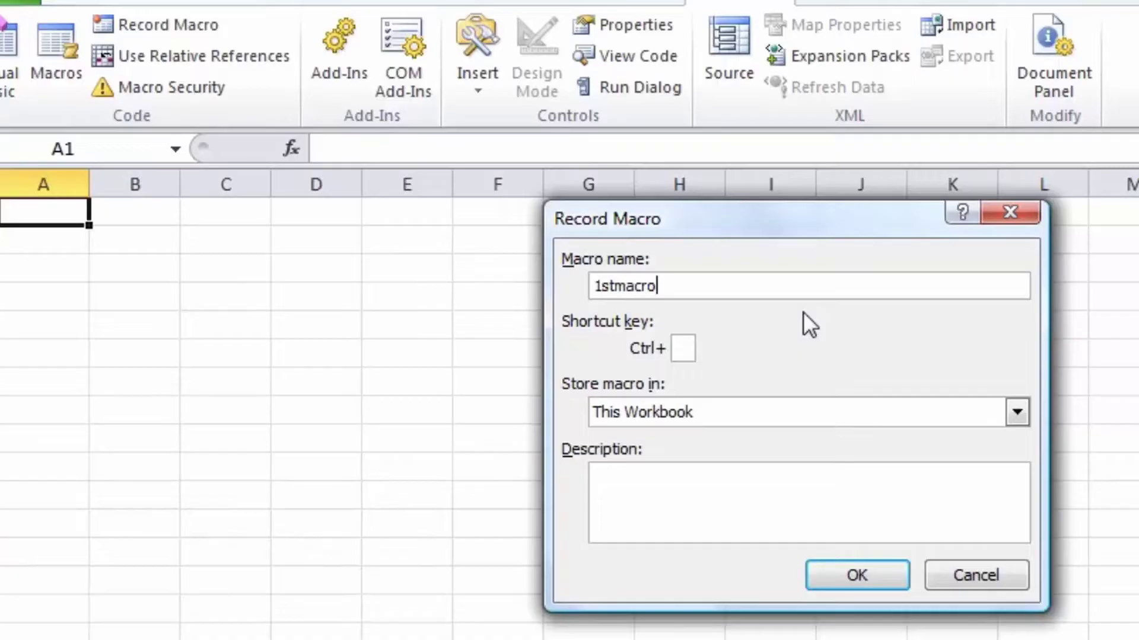
- Give the macro the shortcut Ctrl+q and the description "Enters business name.", and try to start recording
left_click(686, 353)
type("q")
left_click(626, 470)
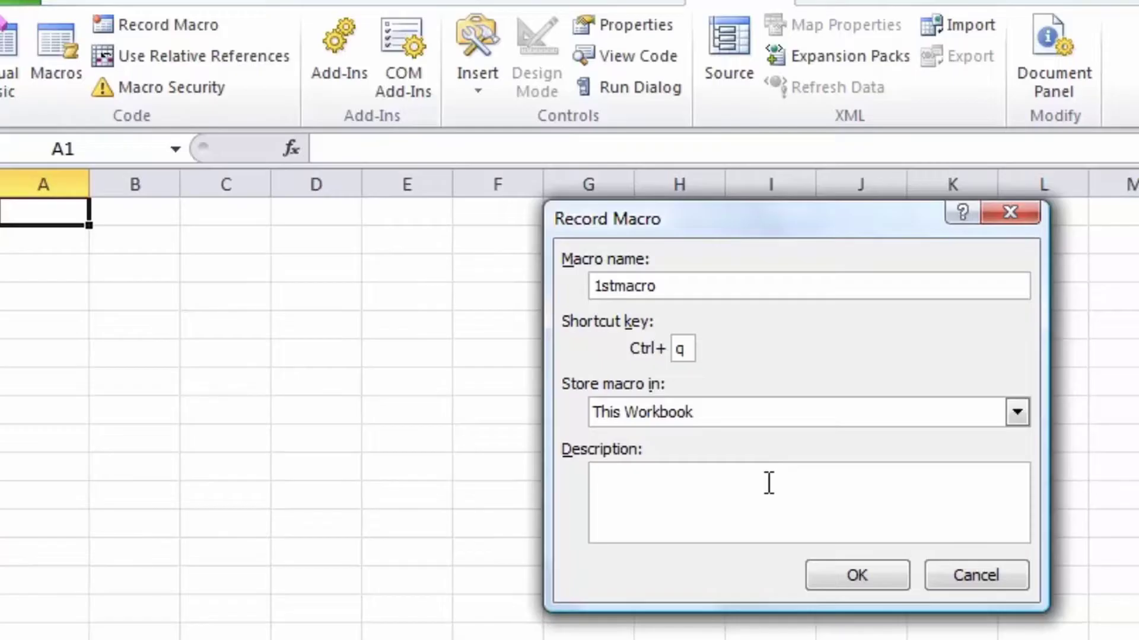
type("Enters busines")
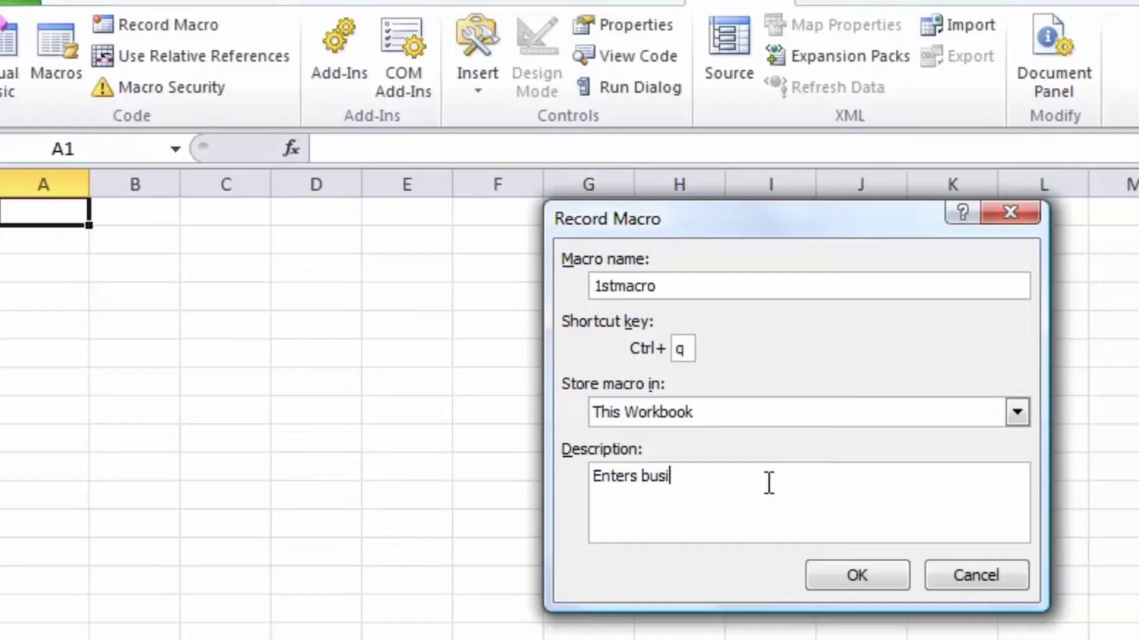
type("s name.")
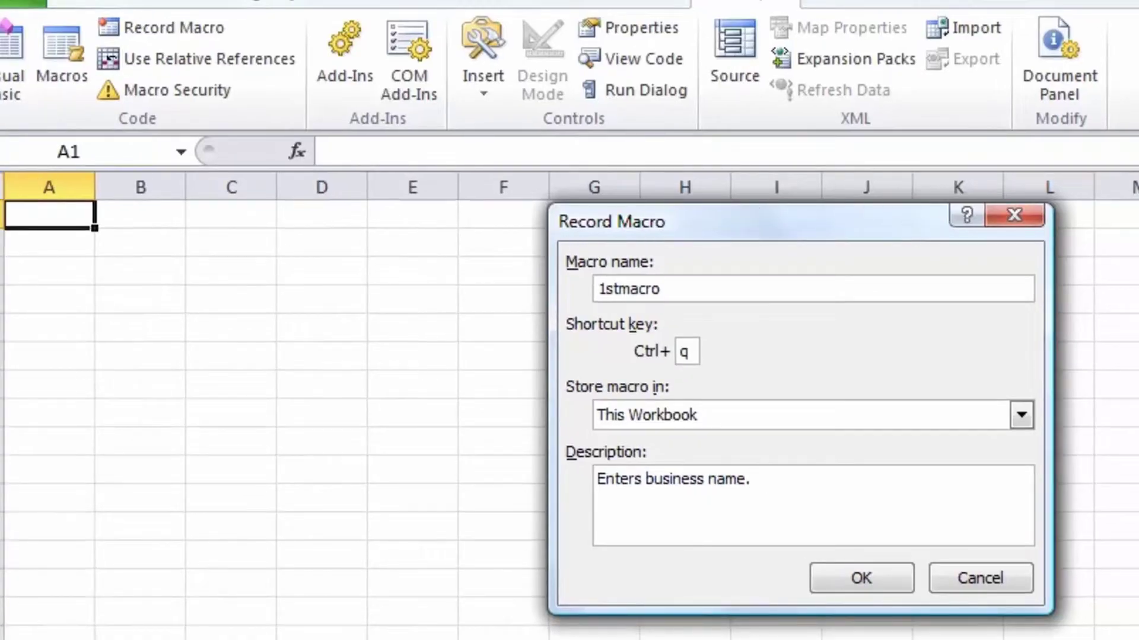
left_click(837, 580)
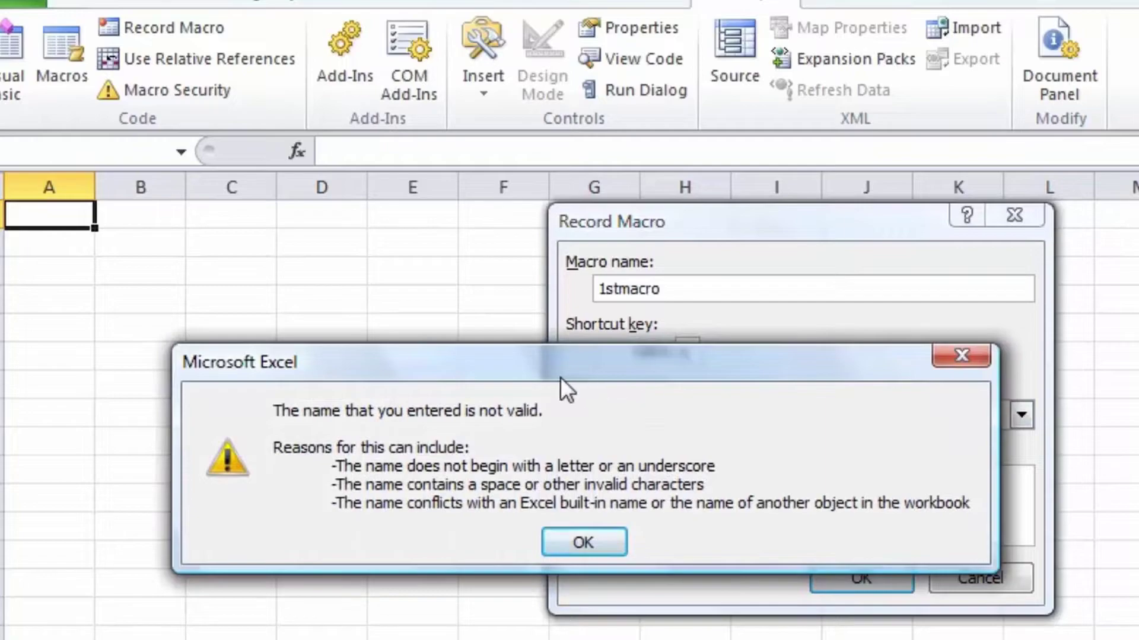
- Dismiss the warning, rename the macro to fredsmacro and start recording it
left_click_drag(560, 376, 848, 370)
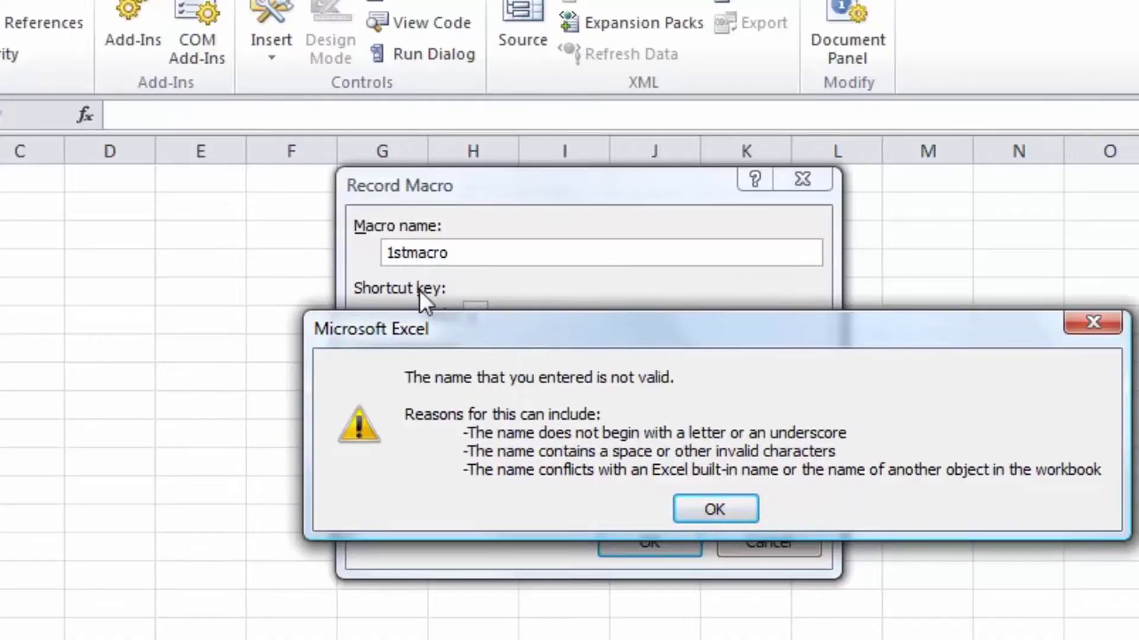
left_click(726, 509)
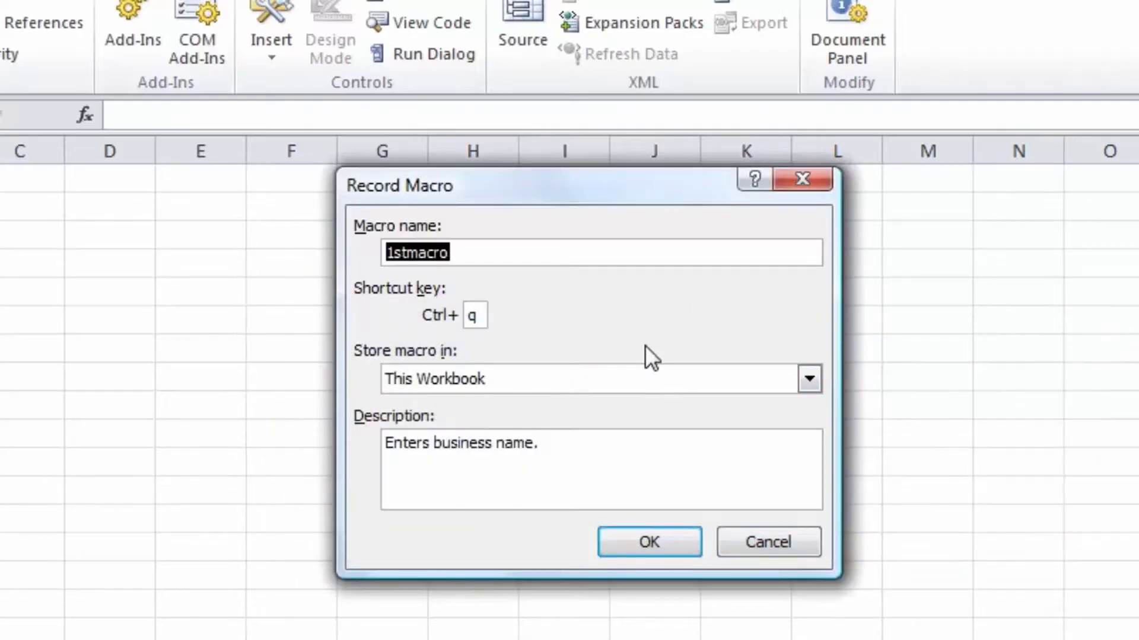
type("fr")
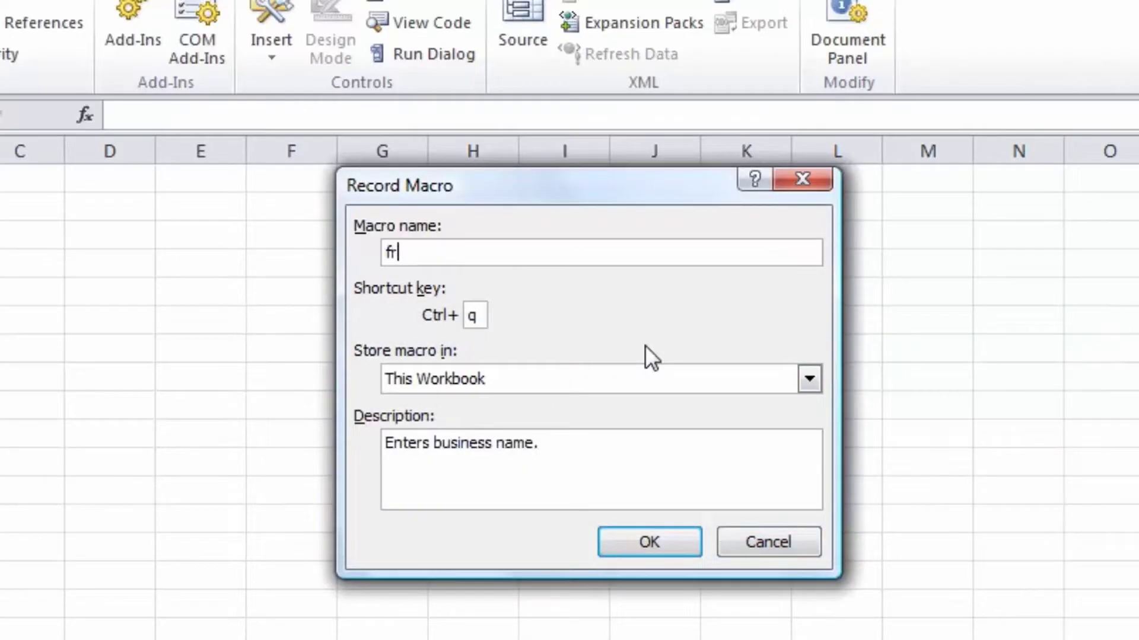
type("edsmacro")
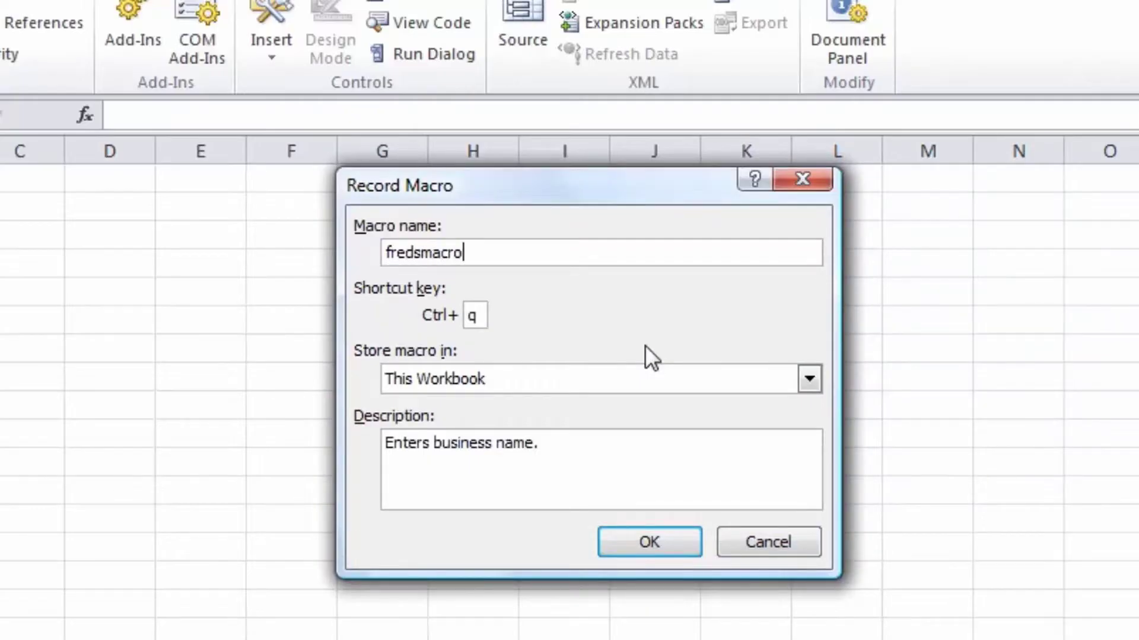
left_click(614, 541)
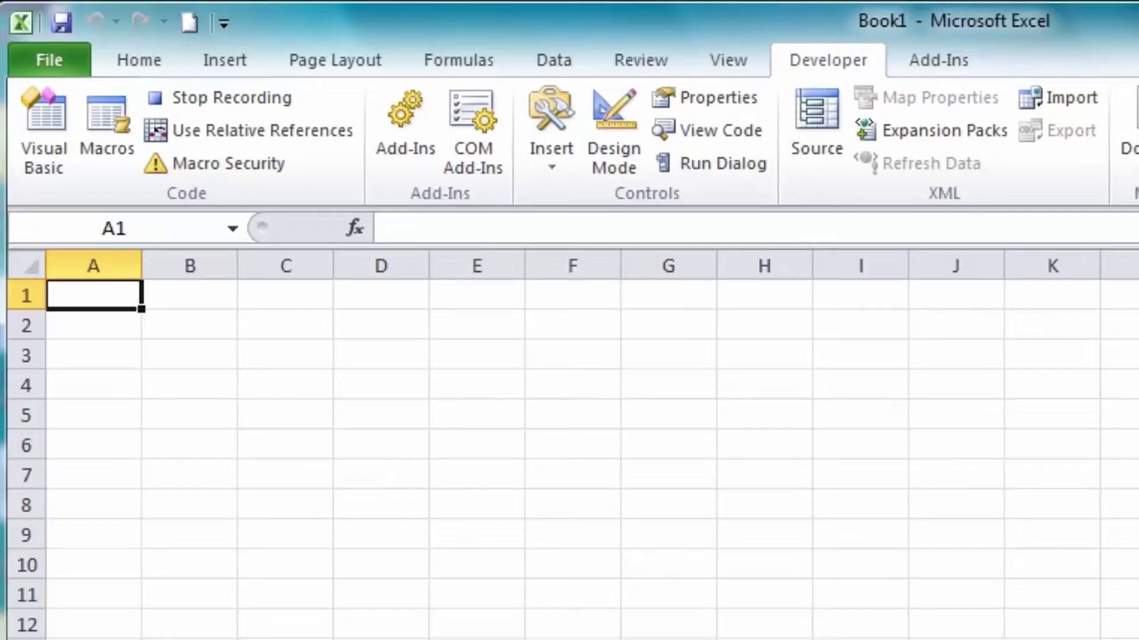
- Enter the business name "Fred's Video Classics" in cell A1 and stop the macro recording
type("Fred")
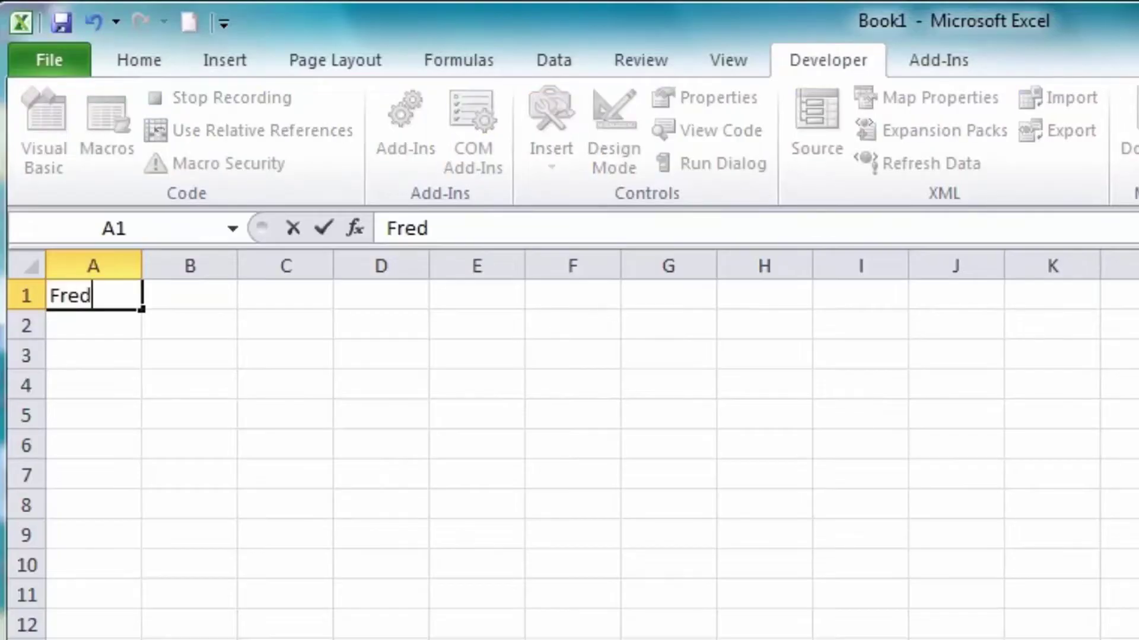
type("'s Video C")
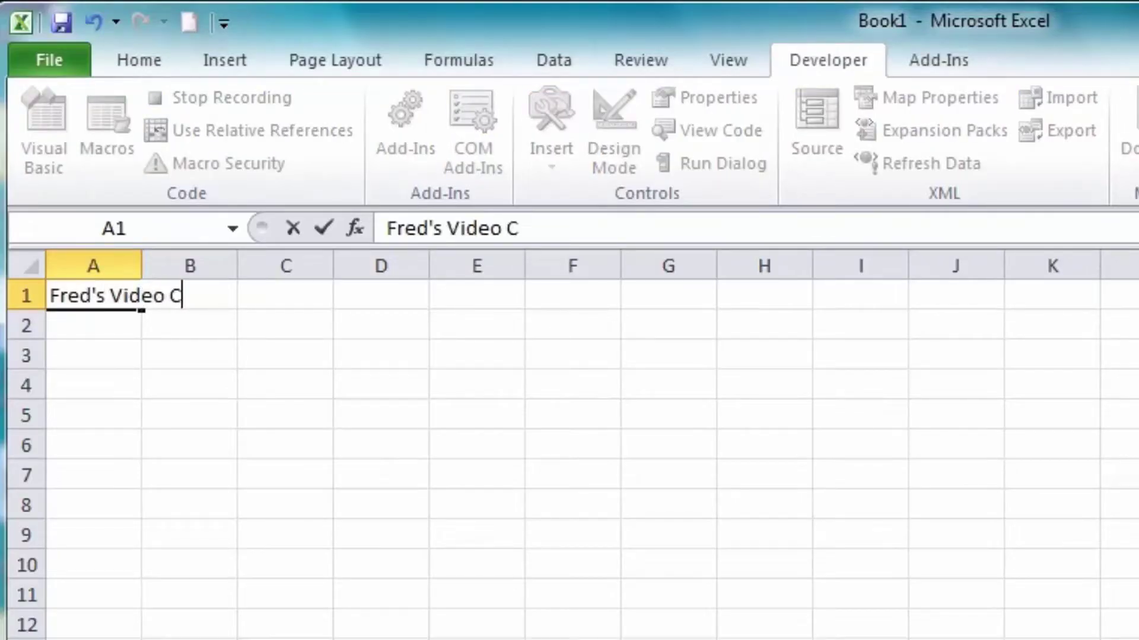
type("lafsfuj")
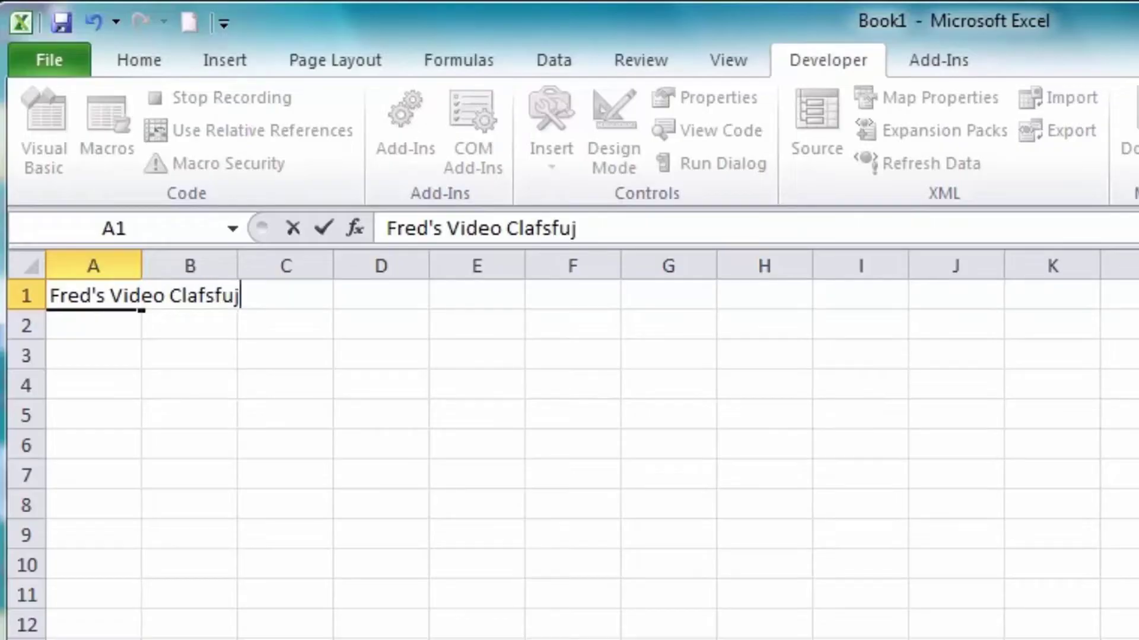
key("BackSpace")
key("BackSpace")
key("BackSpace")
key("BackSpace")
key("BackSpace")
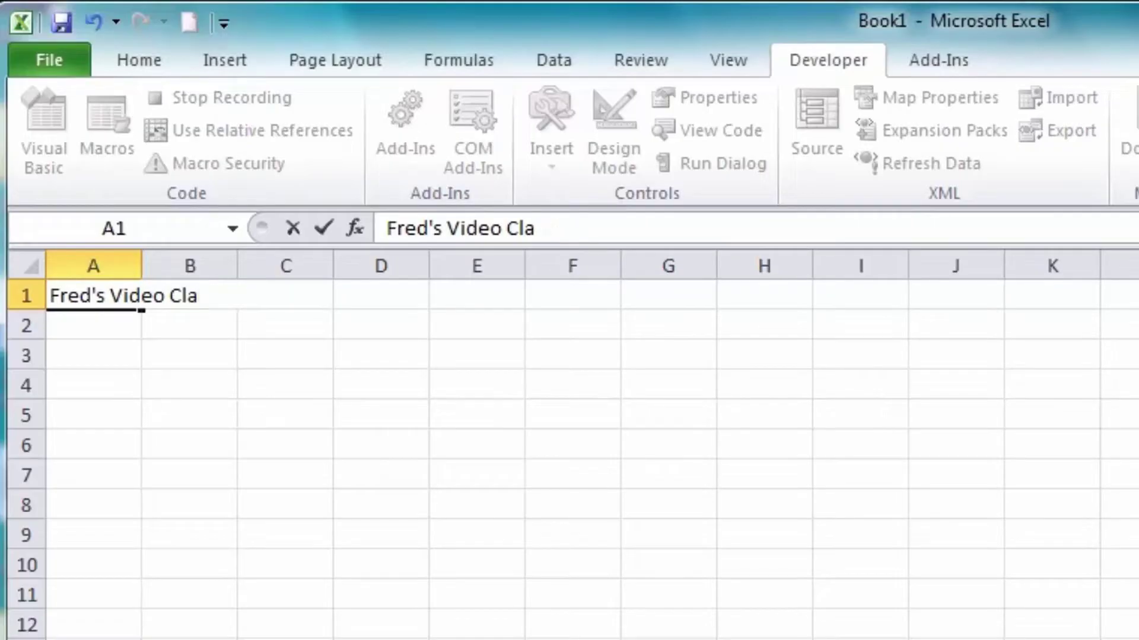
type("ssics")
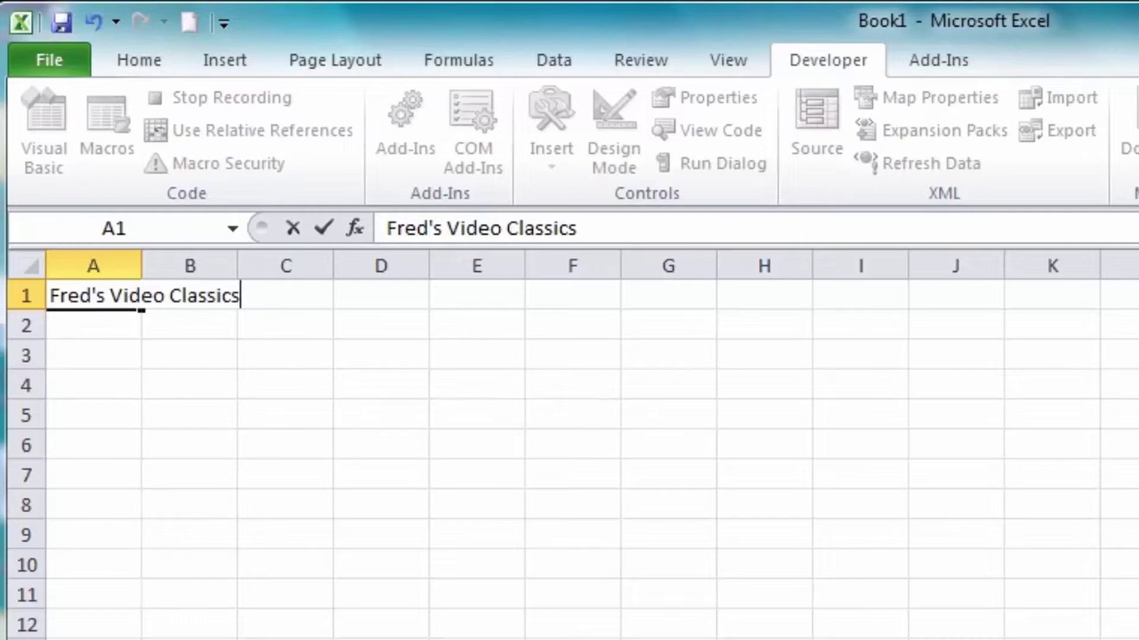
key("Return")
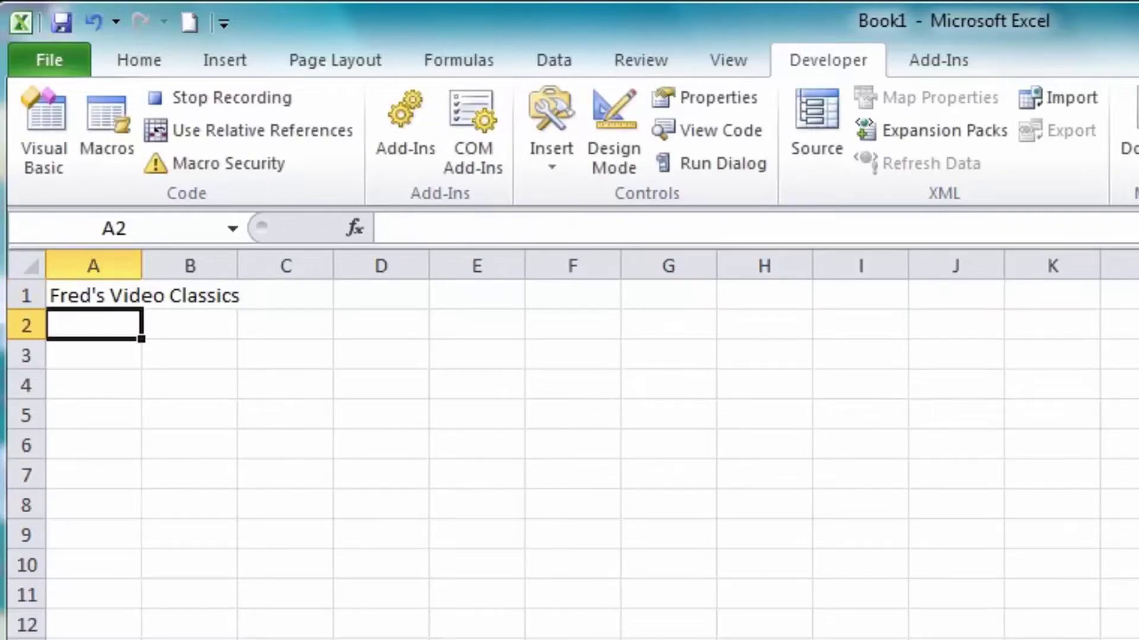
left_click(244, 101)
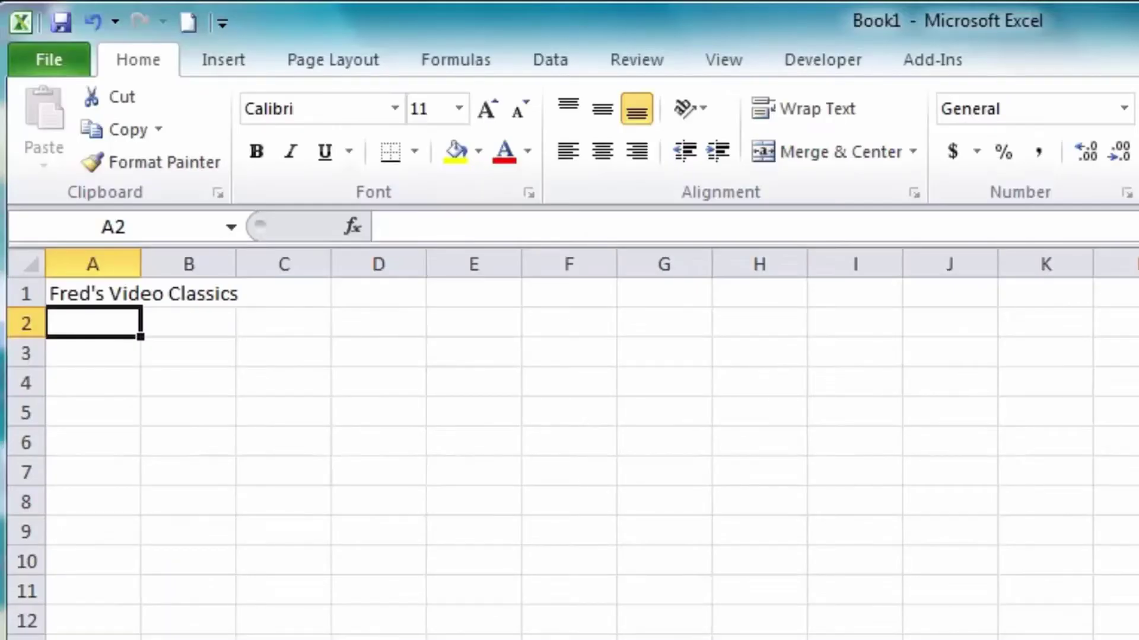
- Test the recorded macro on an emptied cell A1, and clear the text it enters
left_click(92, 294)
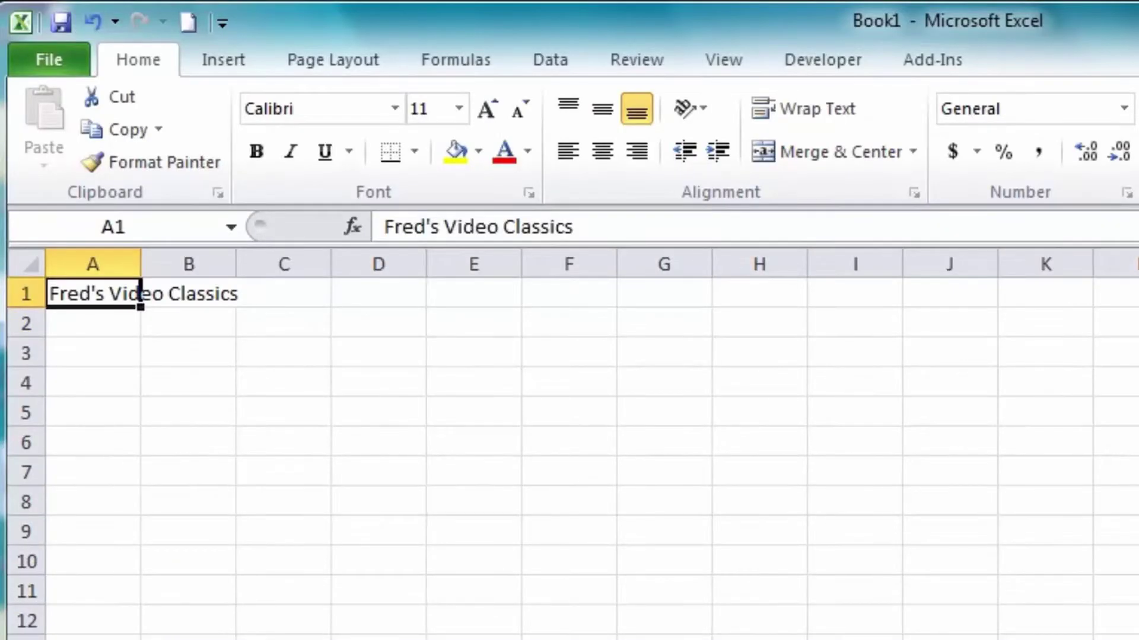
key("Delete")
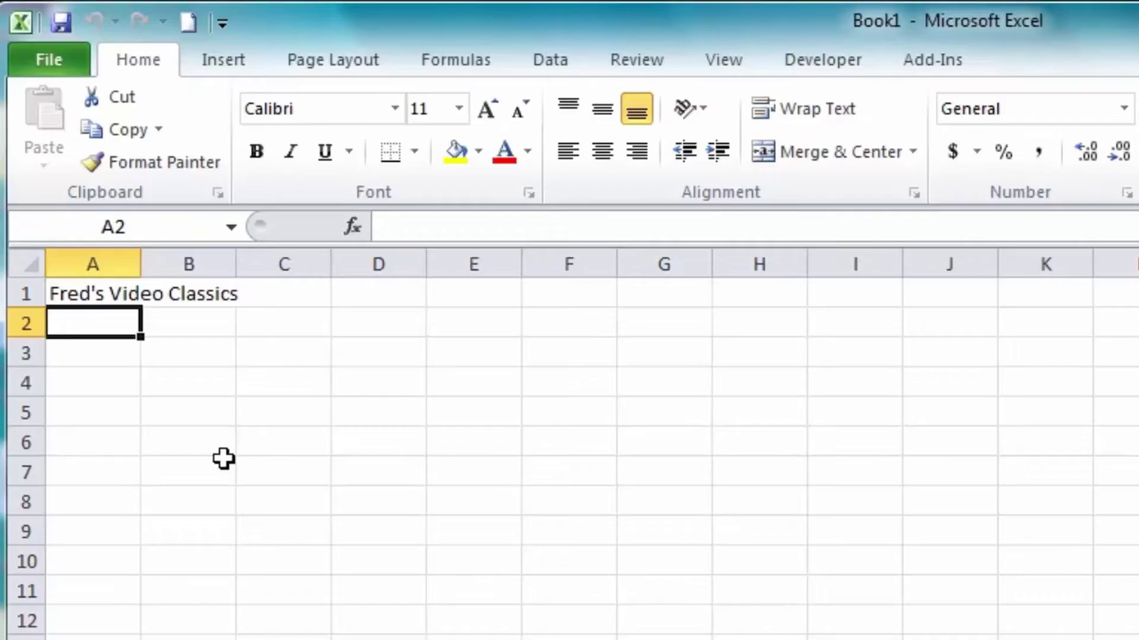
key("Up")
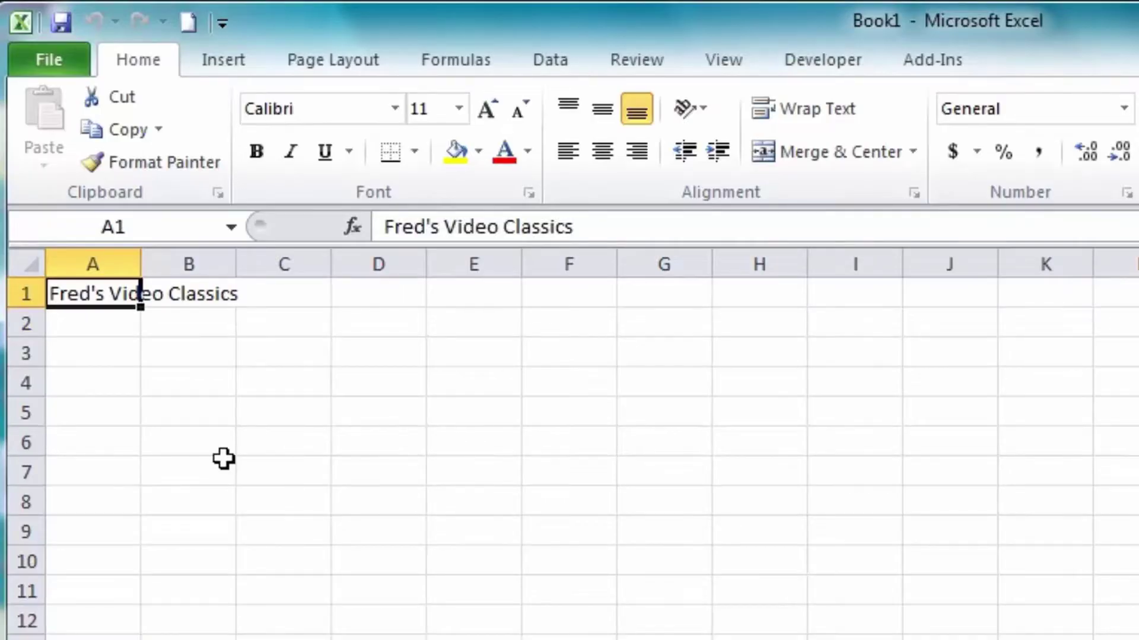
key("Delete")
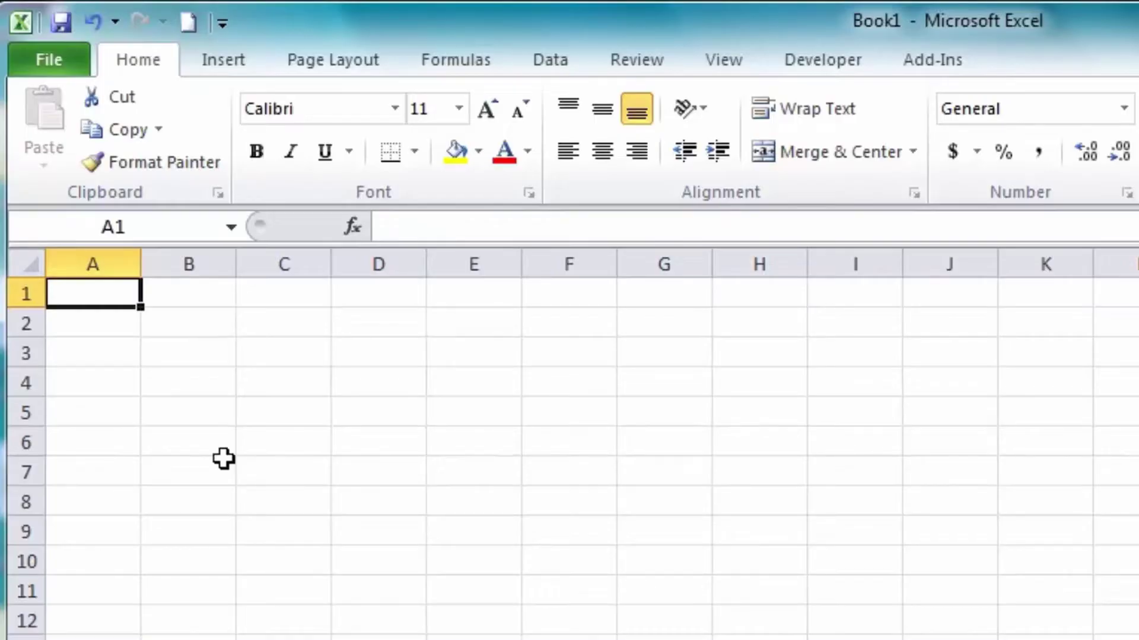
- Save the workbook as "Fred's Macro Test" in the Excel Macro-Enabled Workbook (*.xlsm) format
key("F12")
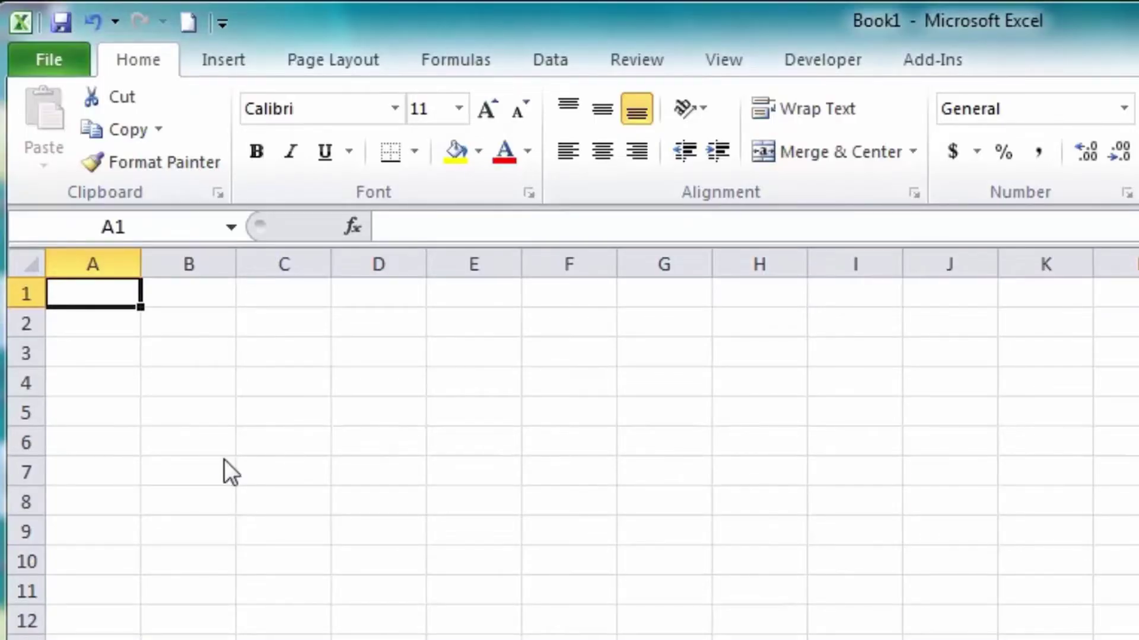
type("Fred's ")
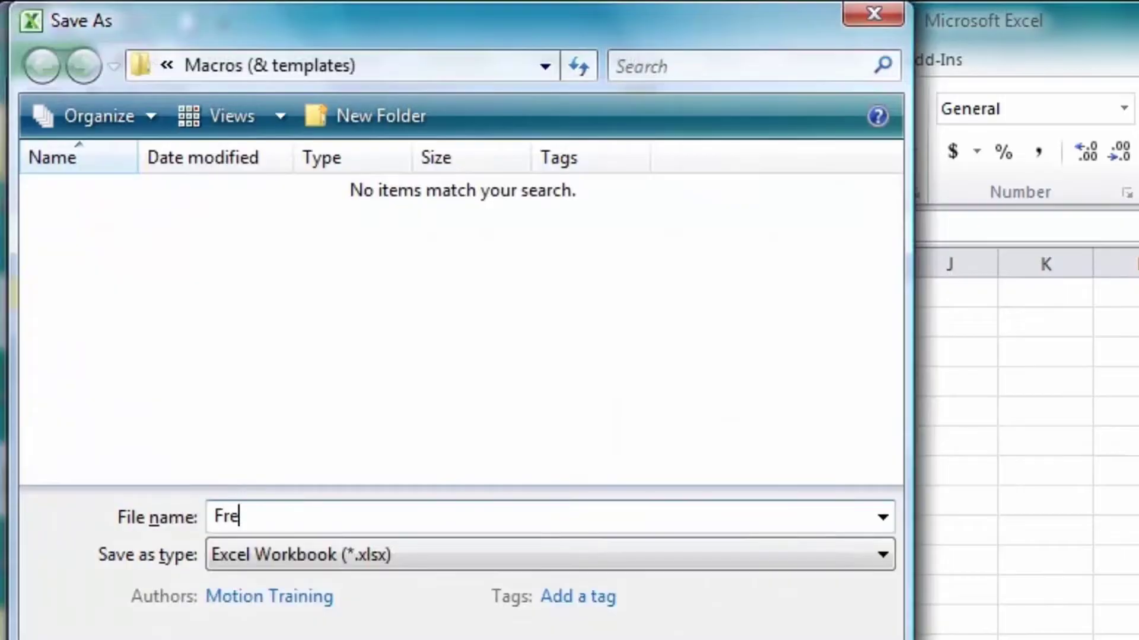
type("Macro Test")
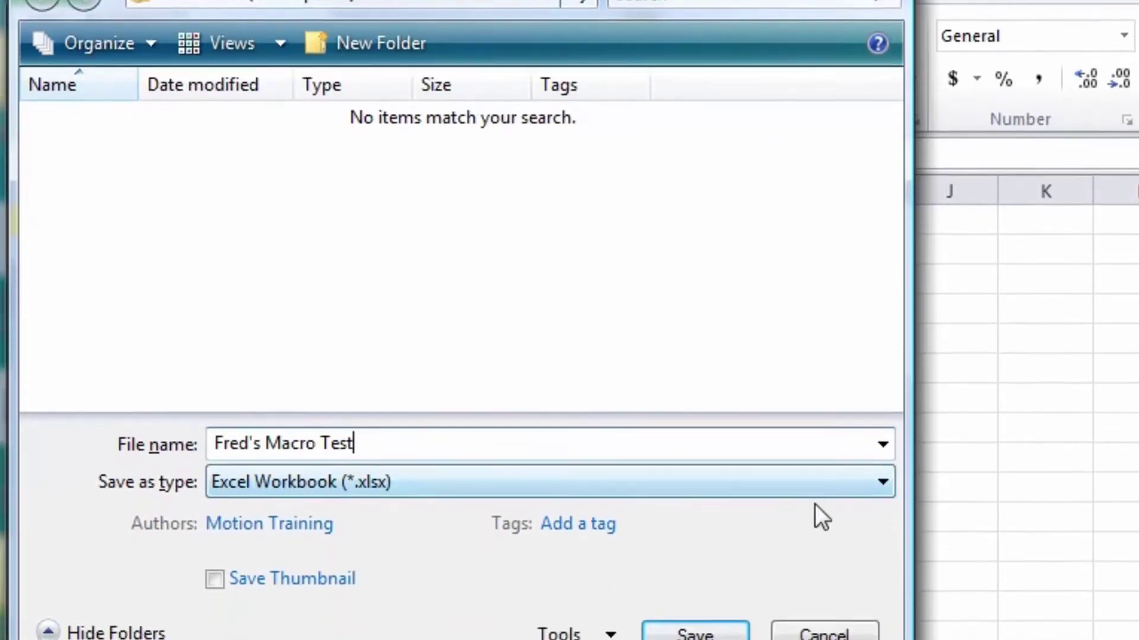
left_click(883, 526)
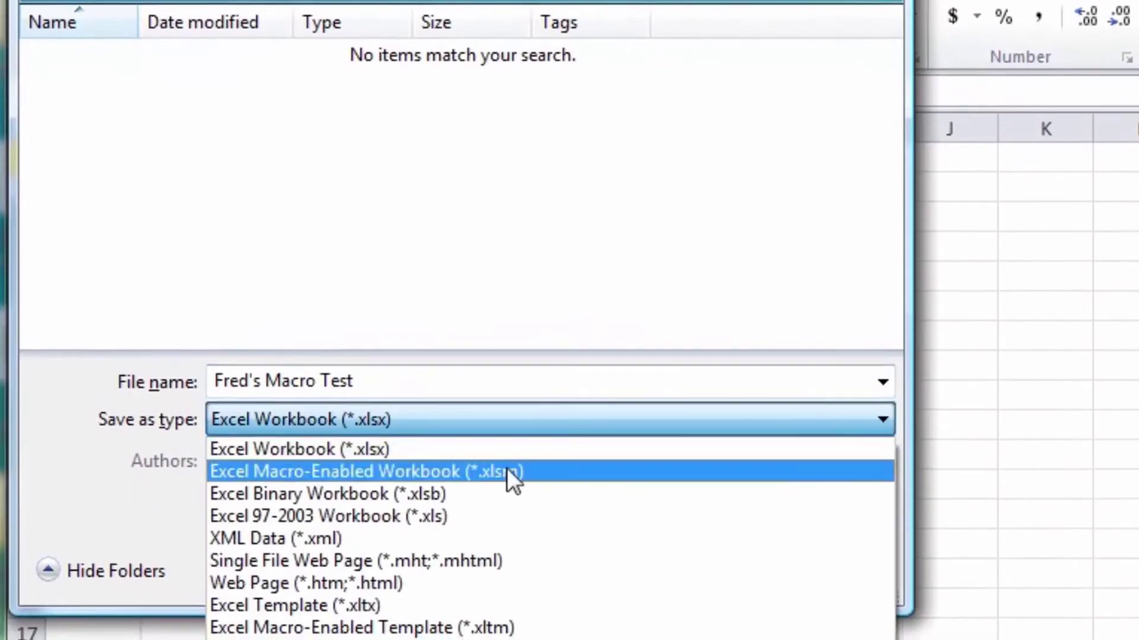
left_click(353, 472)
left_click(683, 580)
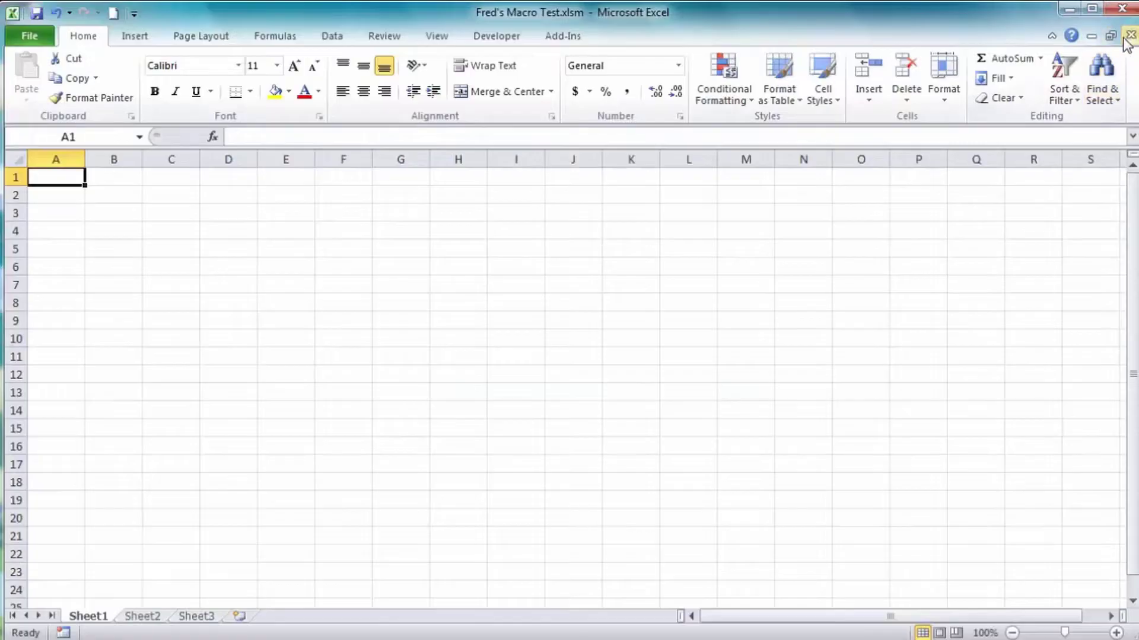
- Close the workbook and reopen "Fred's Macro Test.xlsm" from the Macros (& templates) folder
left_click(1127, 38)
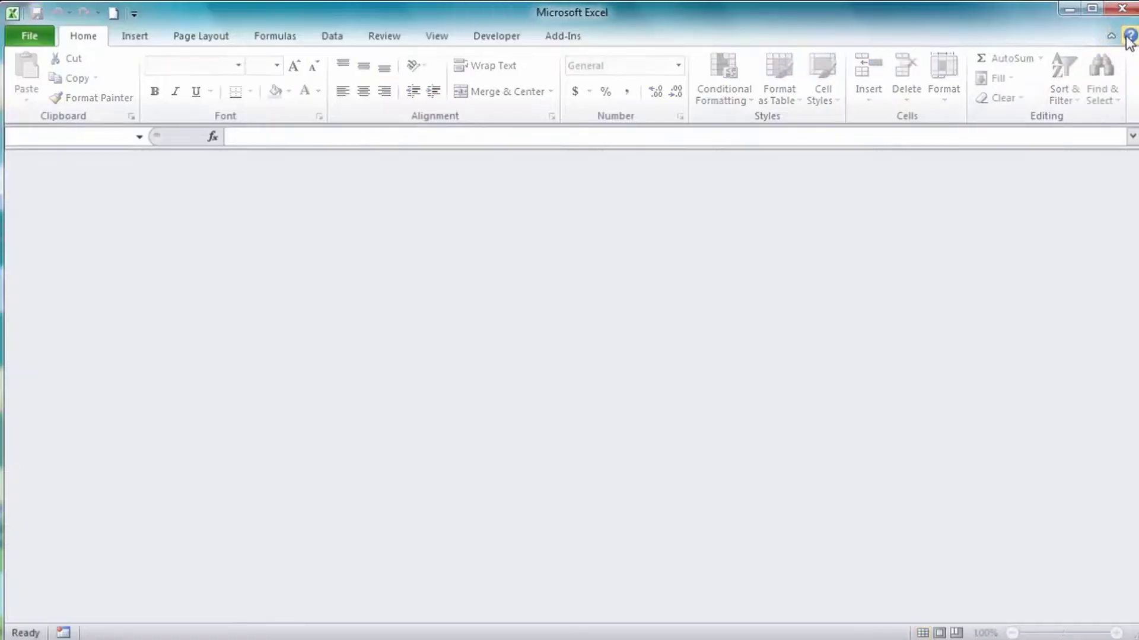
key("ctrl+o")
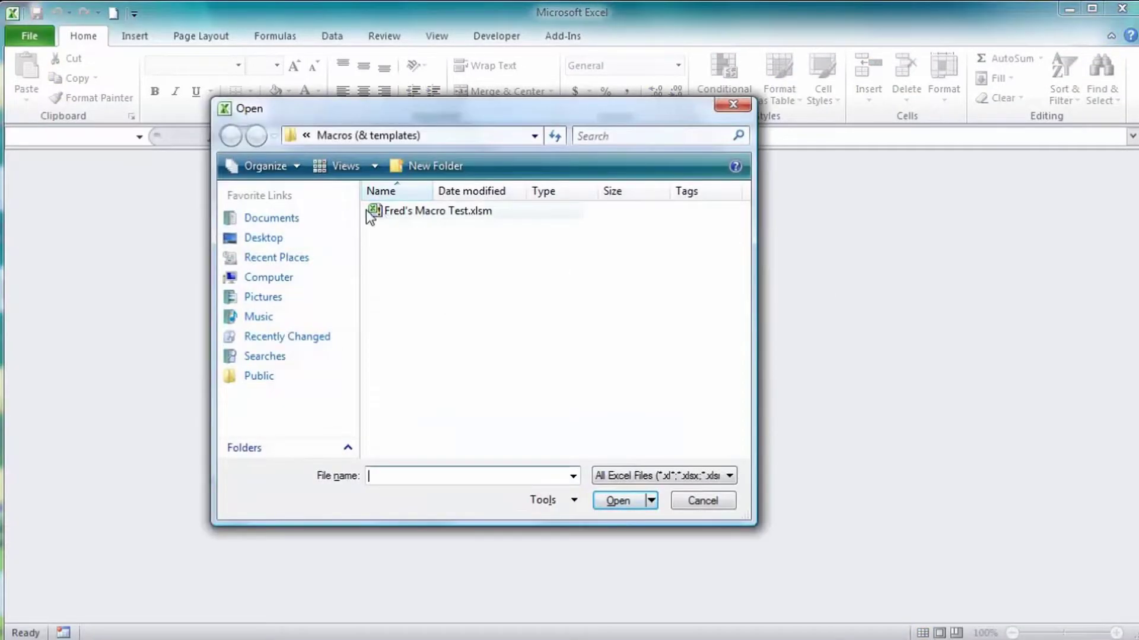
left_click(390, 211)
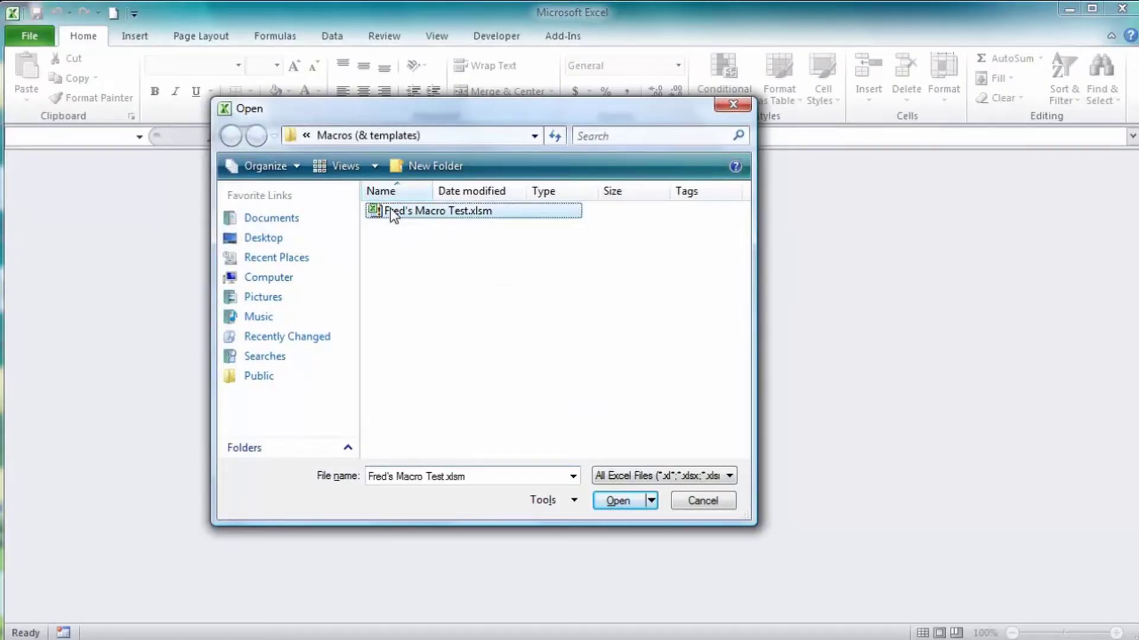
left_click(620, 499)
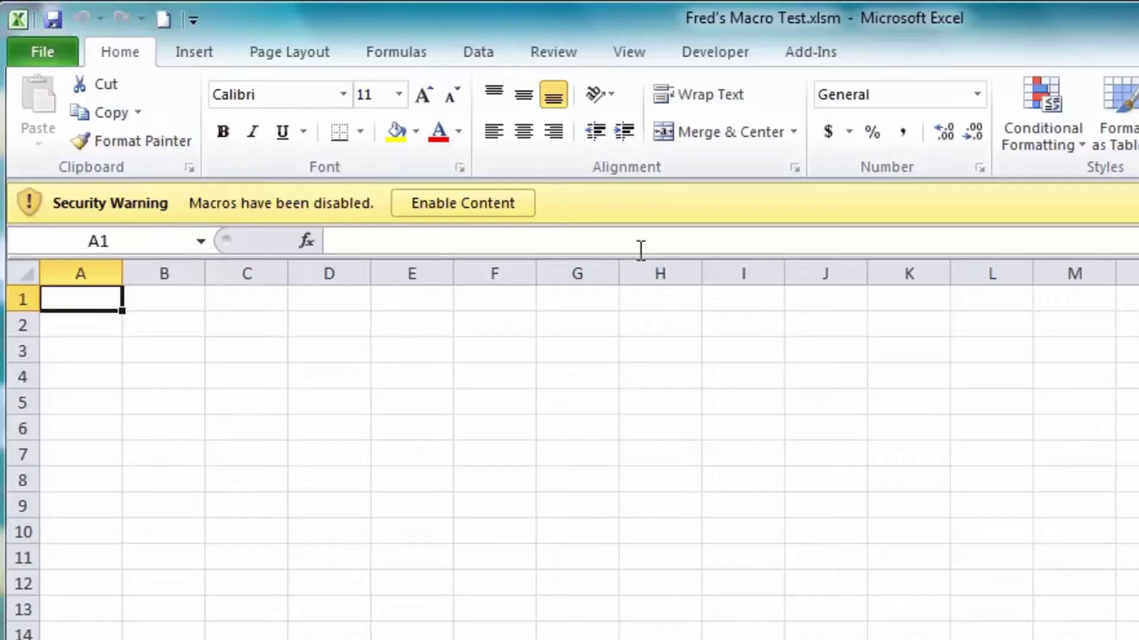
- Enable the workbook's macro content and run fredsmacro to enter the business name in cell A1
left_click(443, 203)
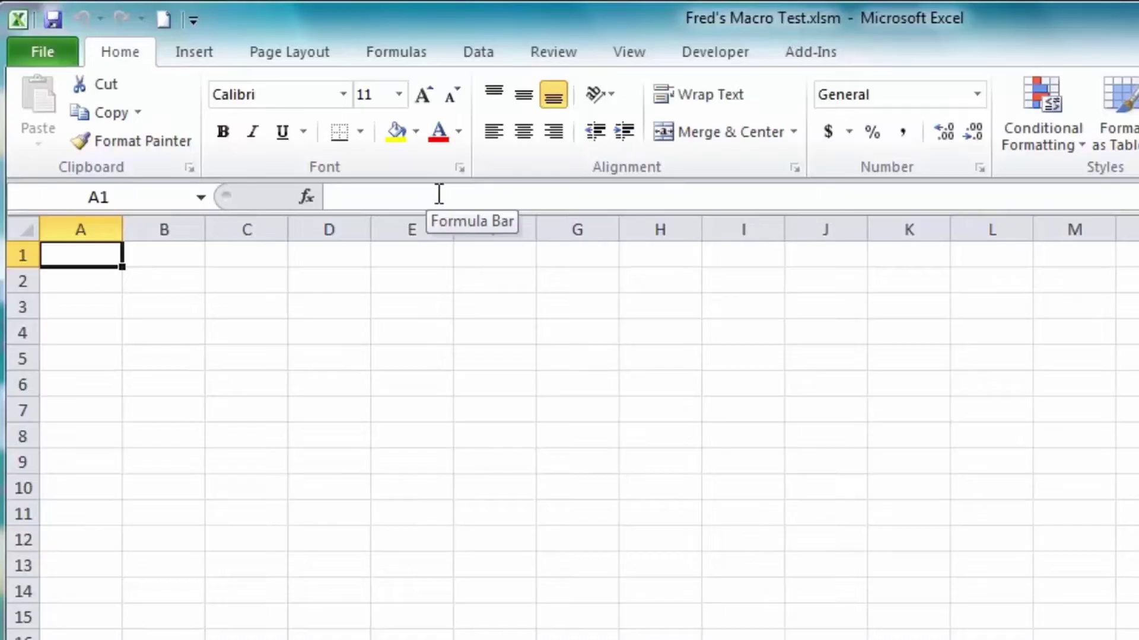
key("ctrl+shift+m")
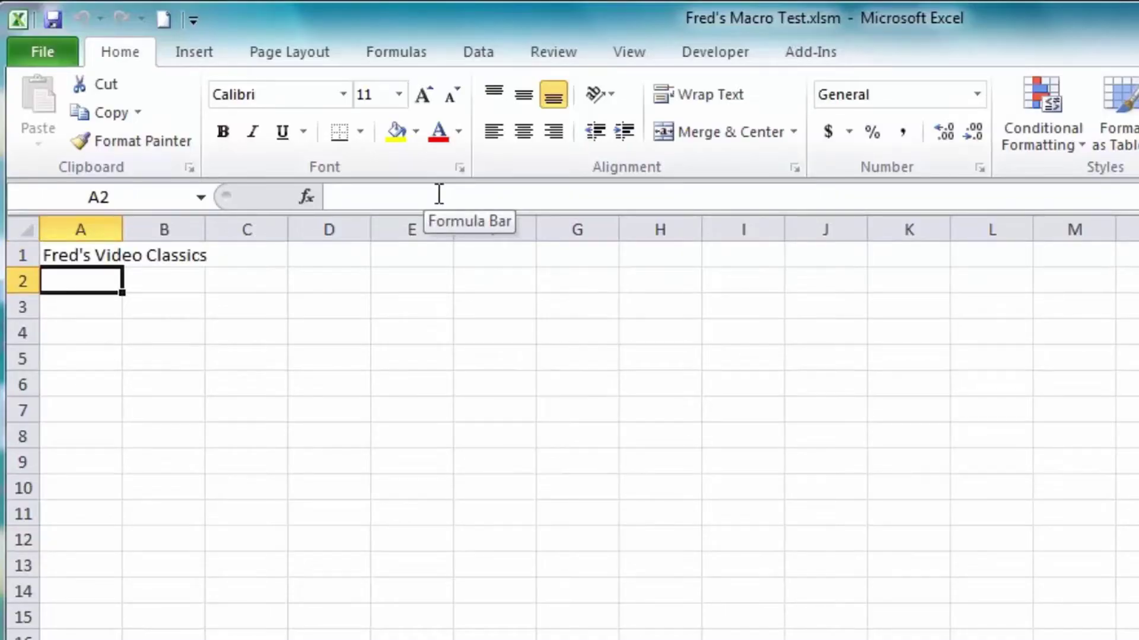
- Bring up the list of available macros and restrict it to those in This Workbook
left_click(697, 45)
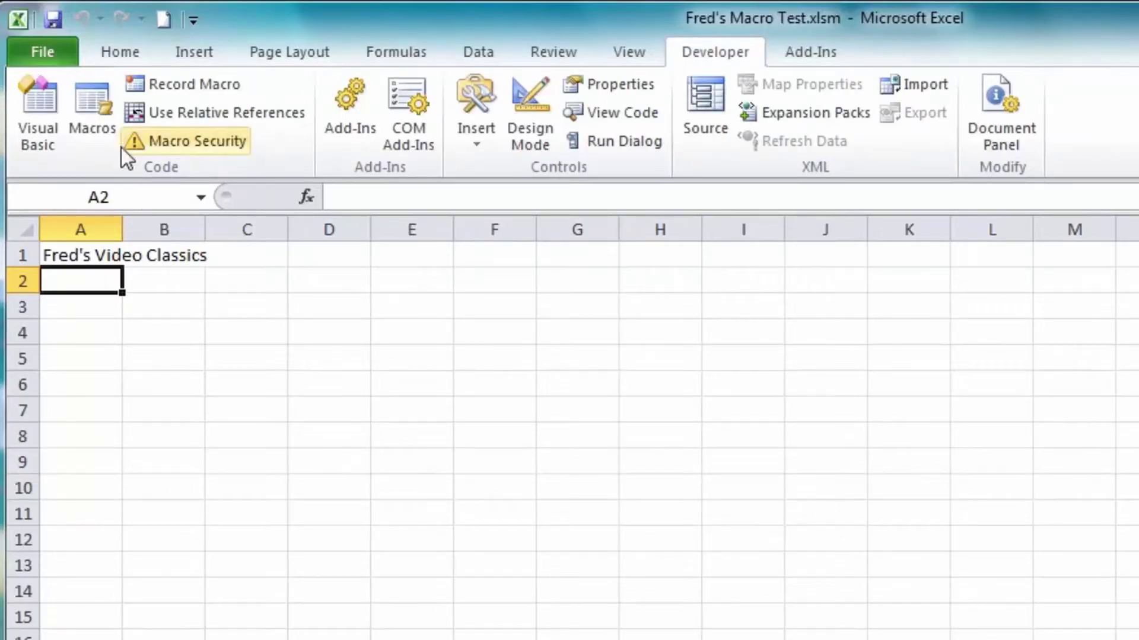
left_click(83, 102)
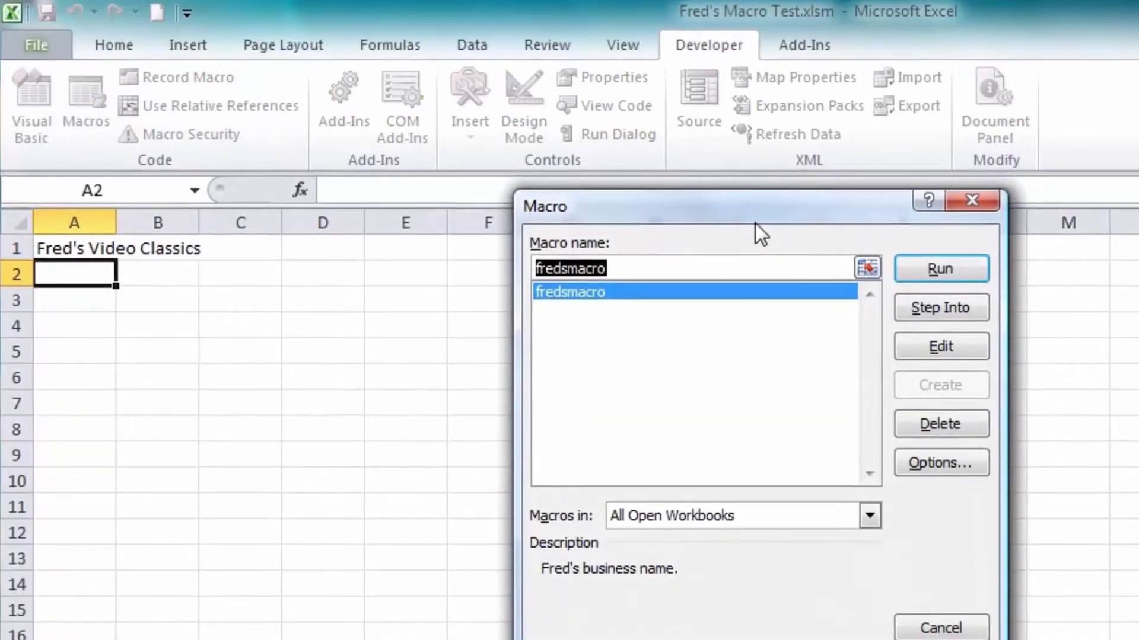
left_click_drag(758, 227, 732, 225)
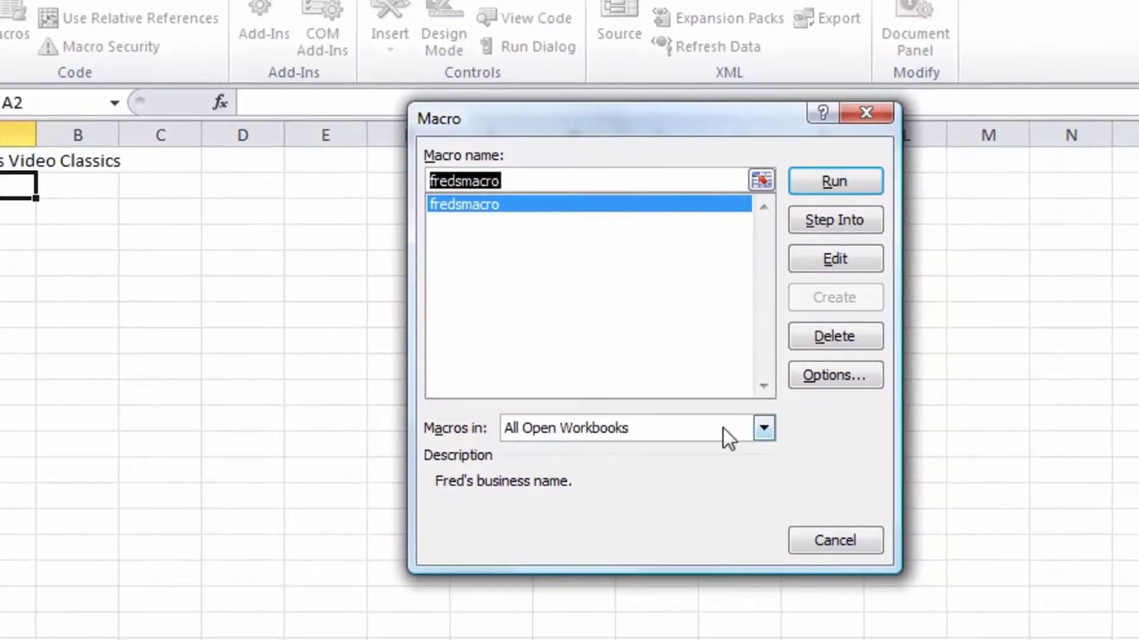
left_click(764, 428)
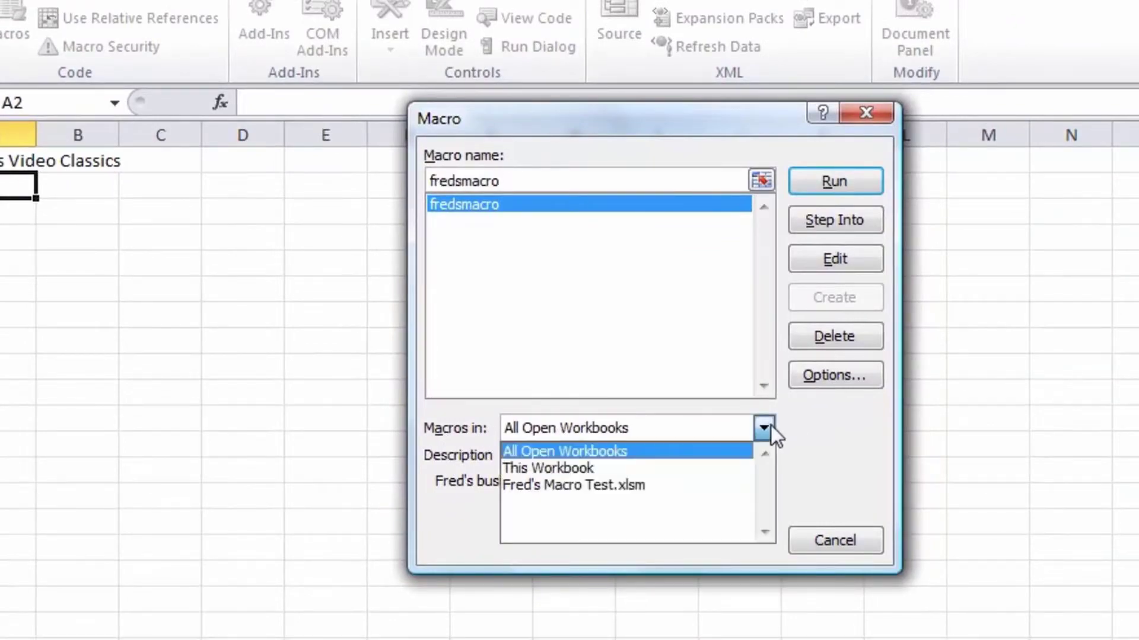
left_click(605, 465)
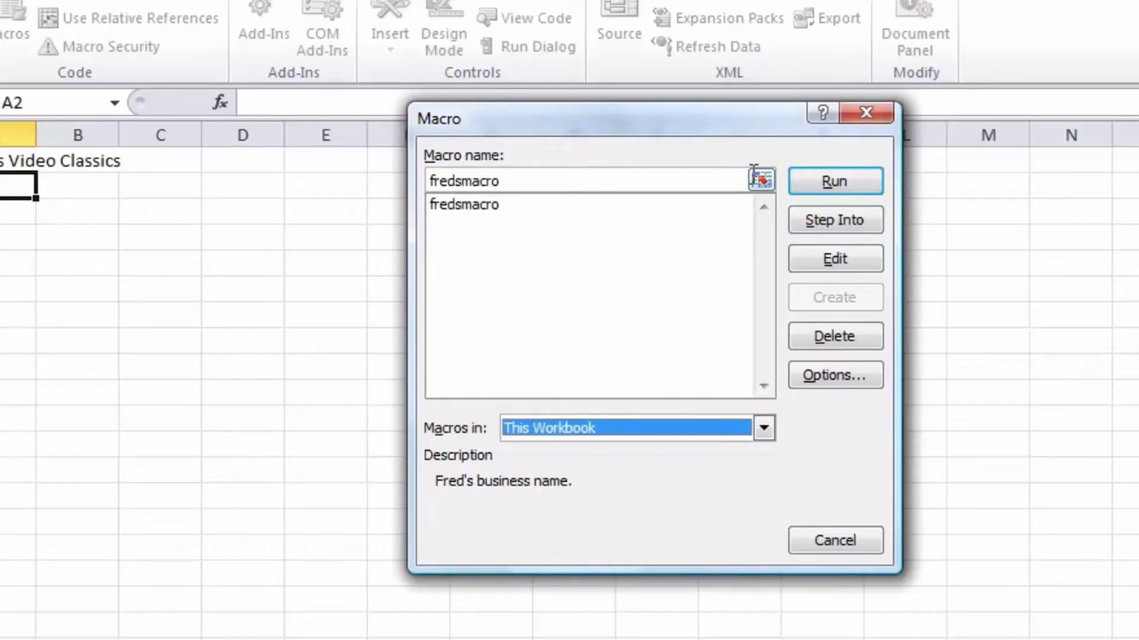
- Examine fredsmacro's shortcut and description options without changing them, and call up and close the macro list once more
left_click(459, 209)
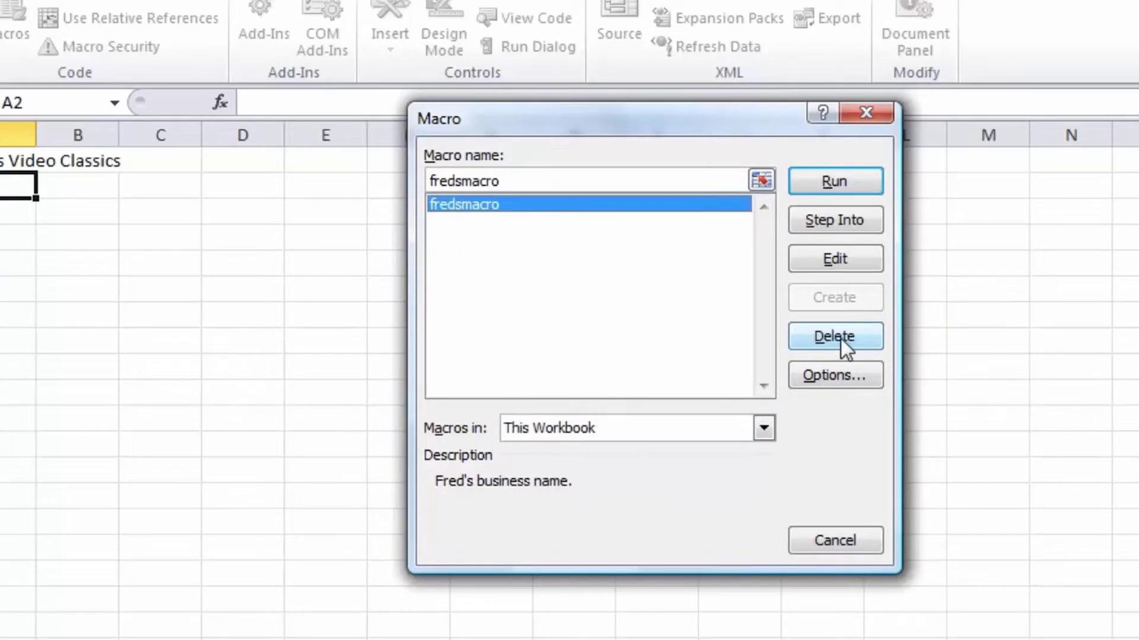
left_click(849, 379)
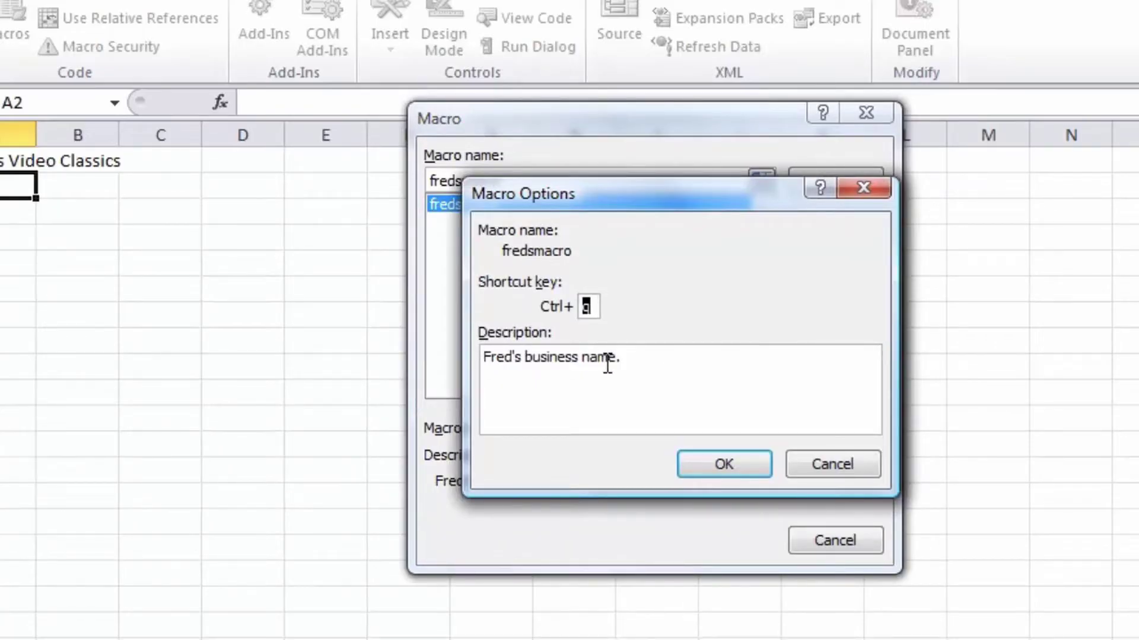
left_click(846, 458)
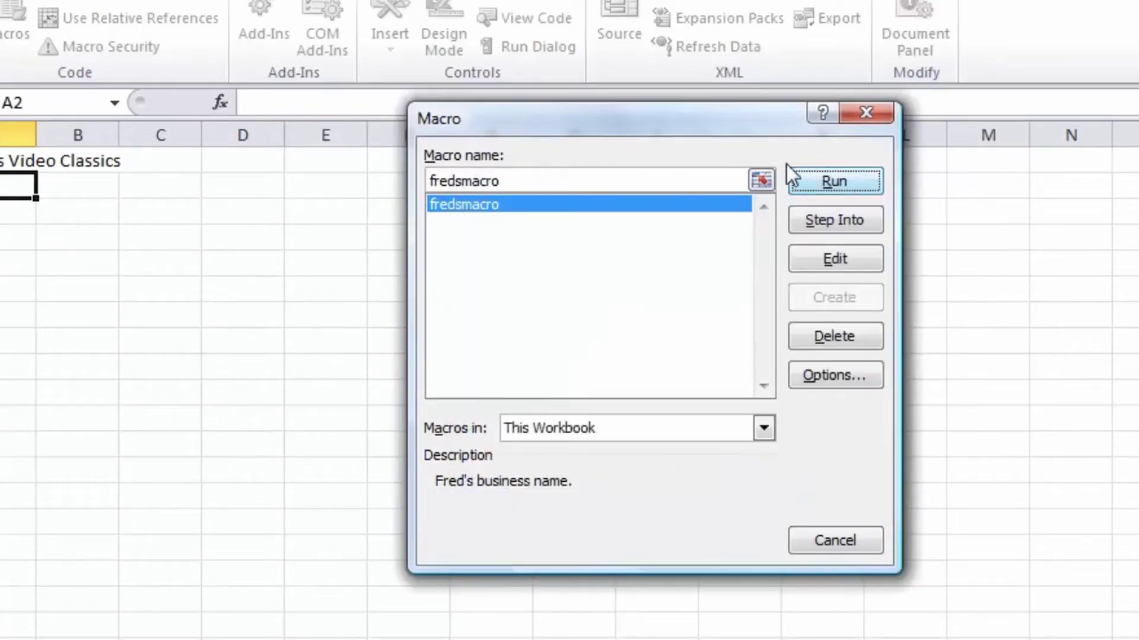
left_click(863, 540)
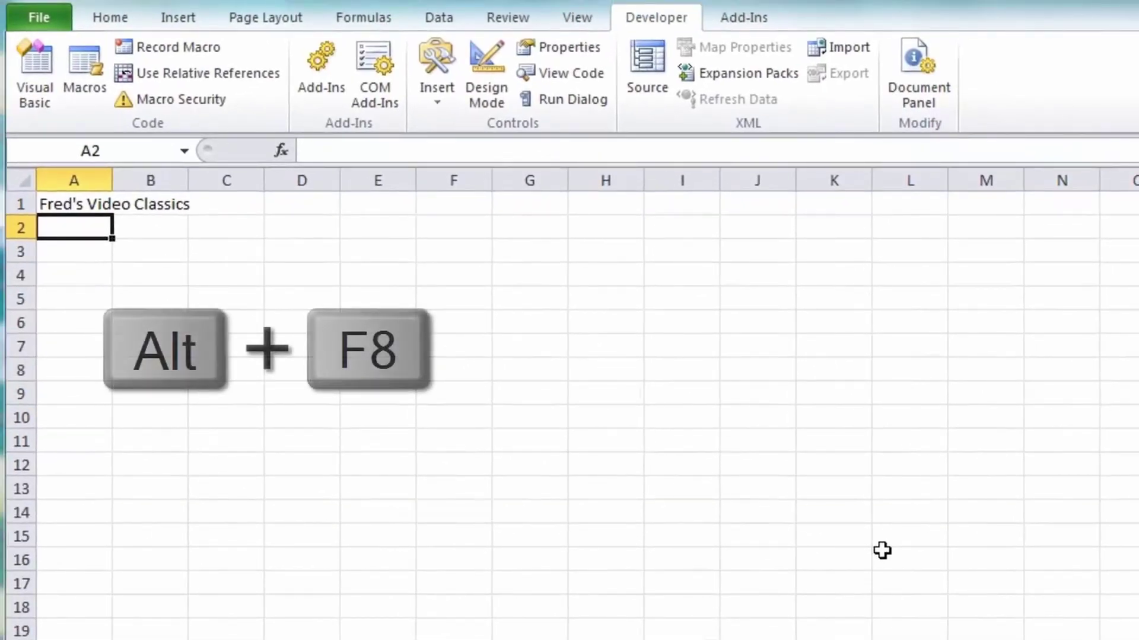
key("alt+F8")
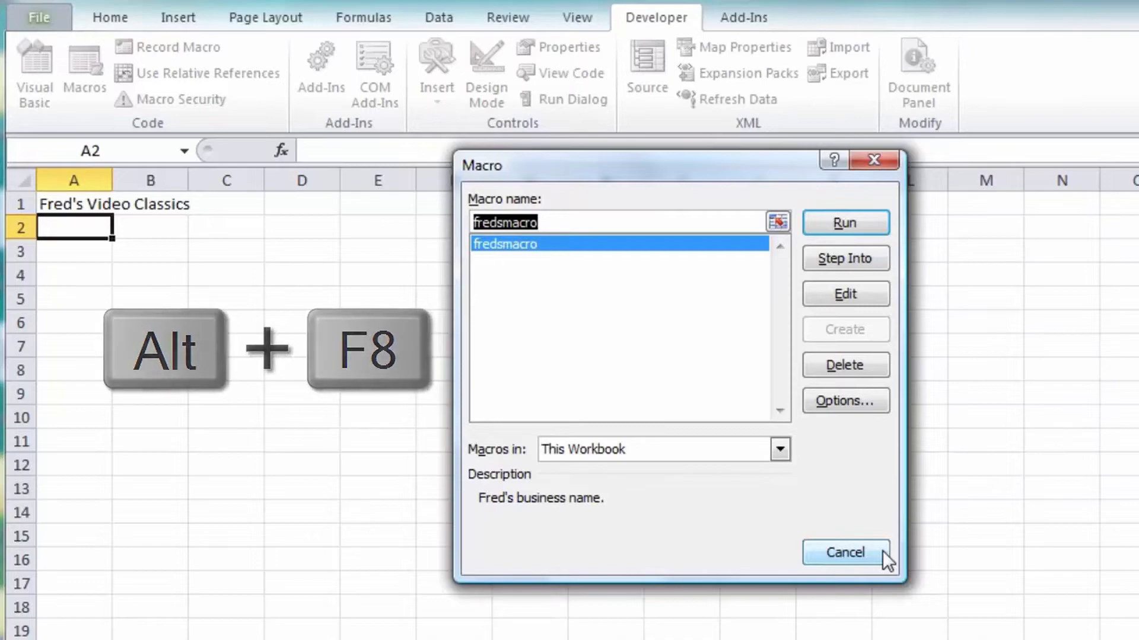
left_click(883, 551)
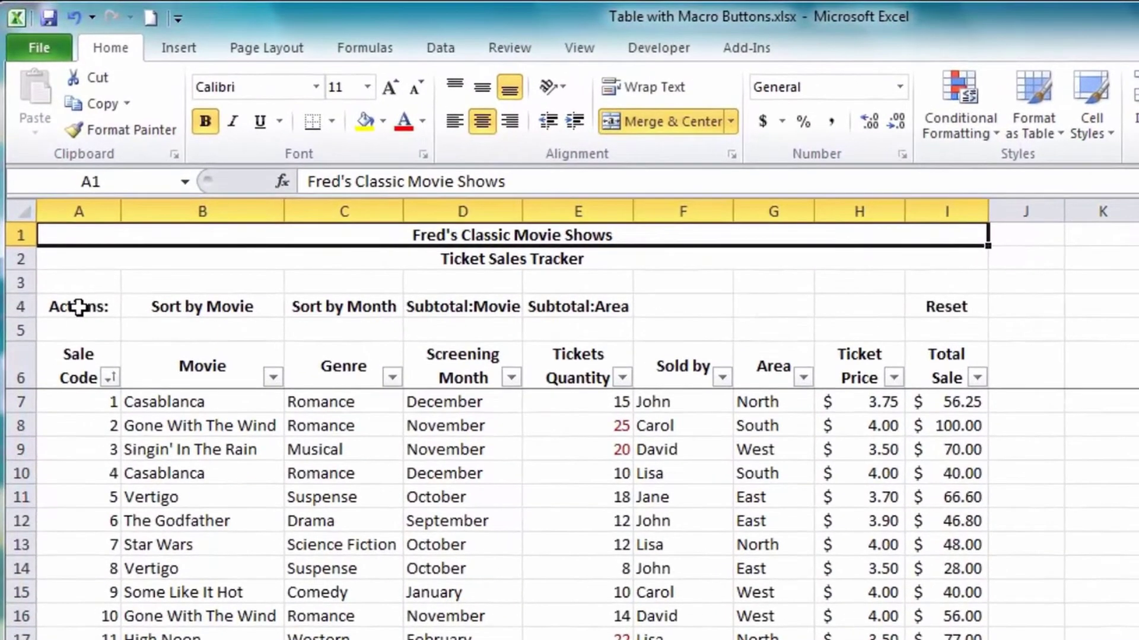
- With the "Sort by Movie" cell B4 selected, start recording a macro named sortmovie, stored in This Workbook
left_click(82, 293)
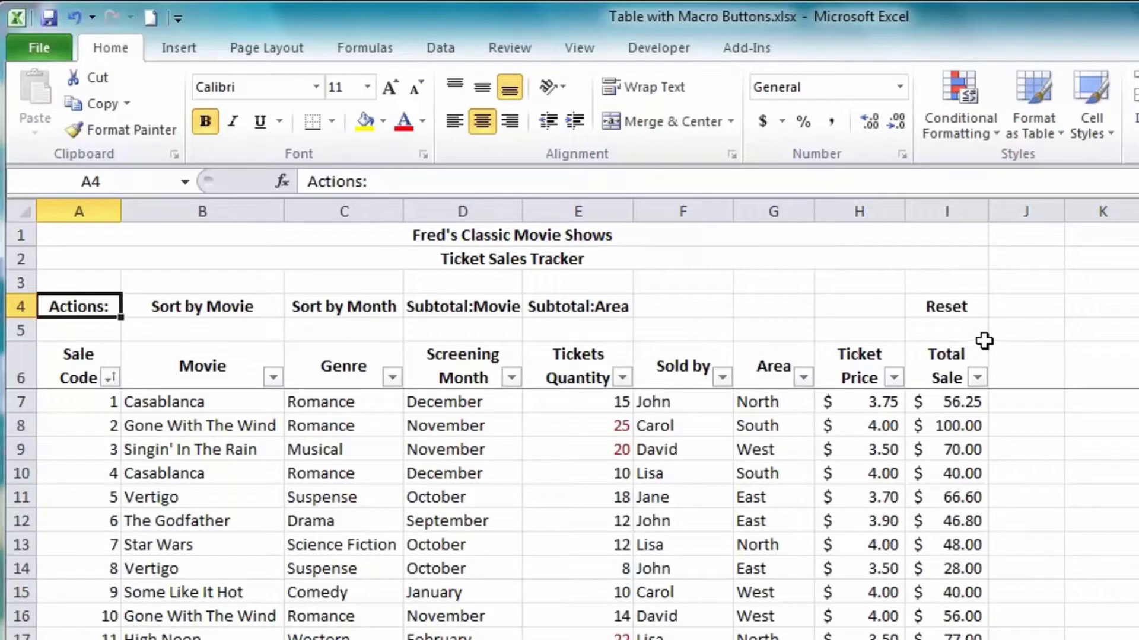
left_click(178, 306)
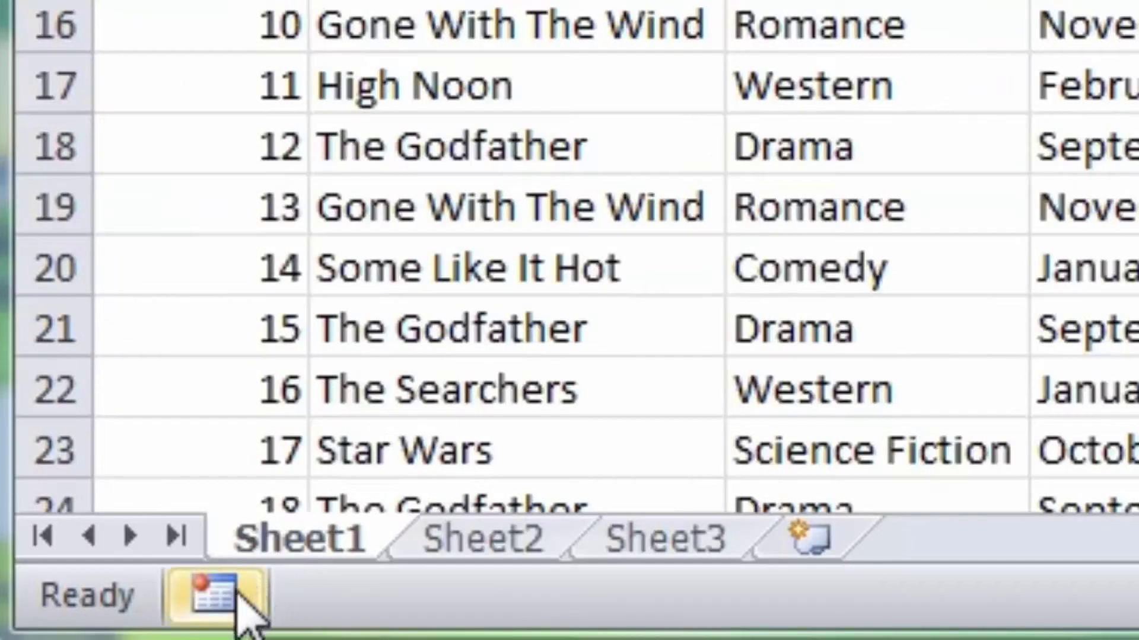
left_click(213, 595)
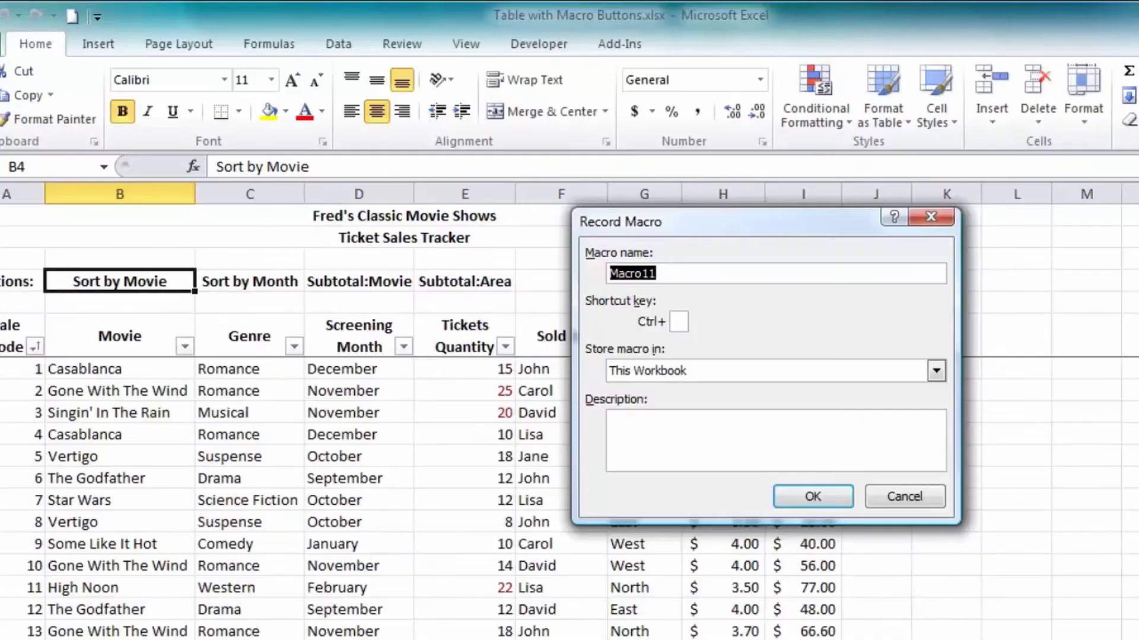
type("sort")
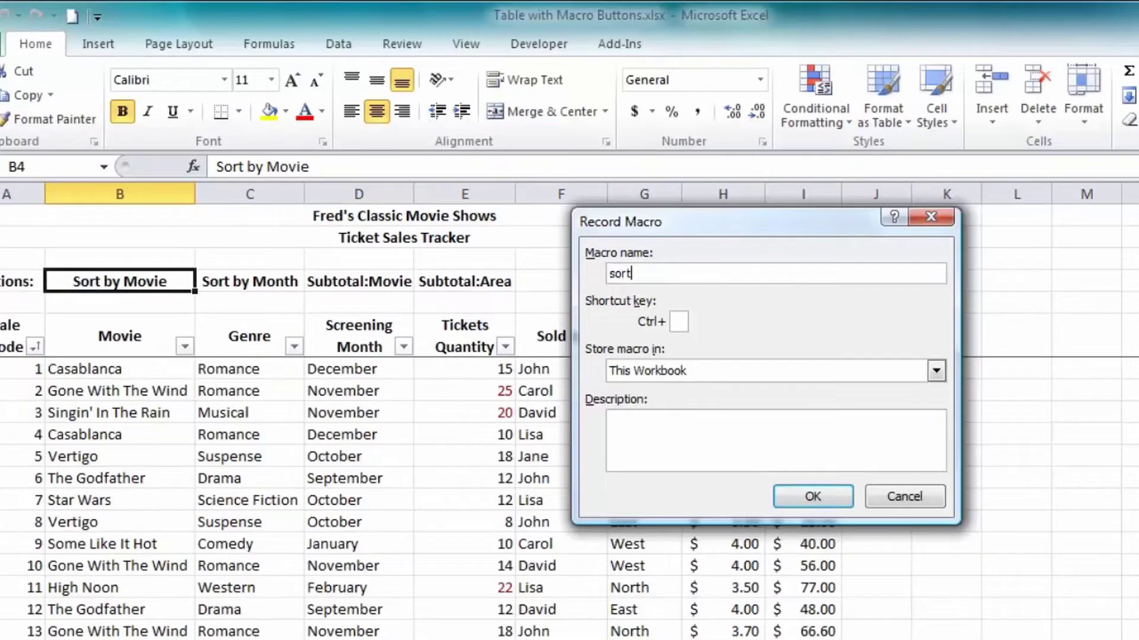
type("movie")
left_click(813, 497)
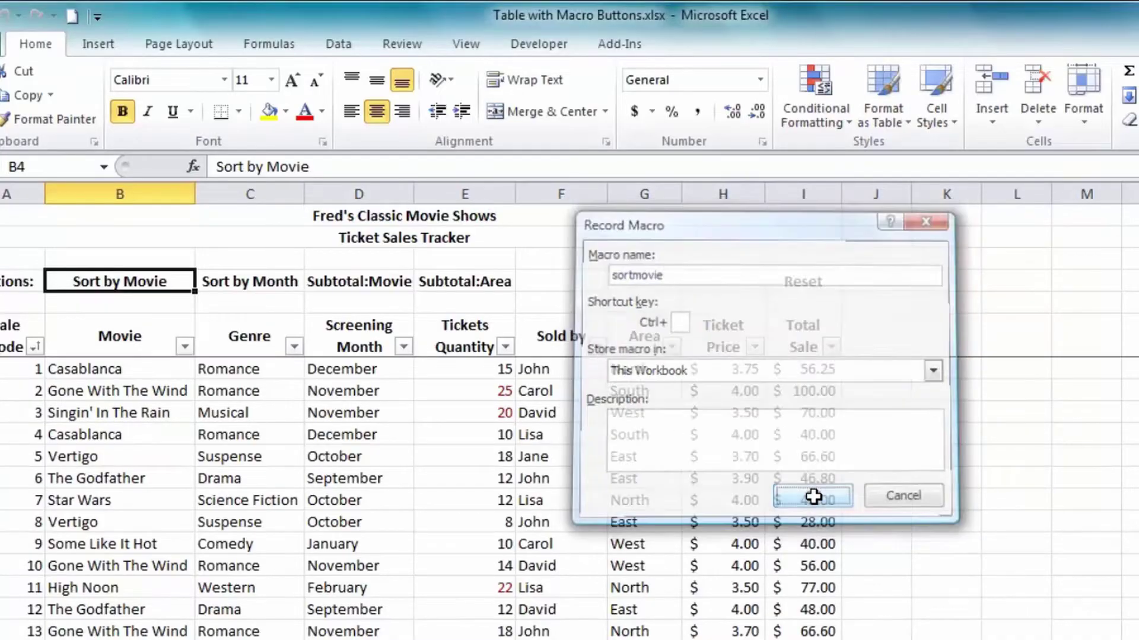
- From a cell in the Movie column, remove all subtotals from the ticket sales table
left_click(339, 45)
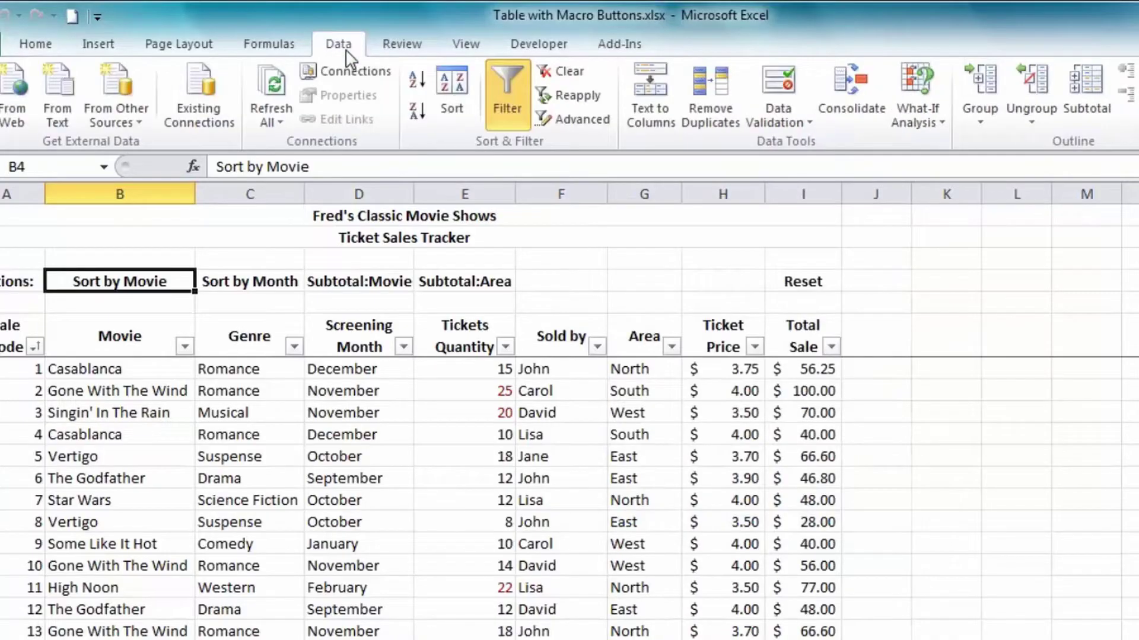
left_click(128, 431)
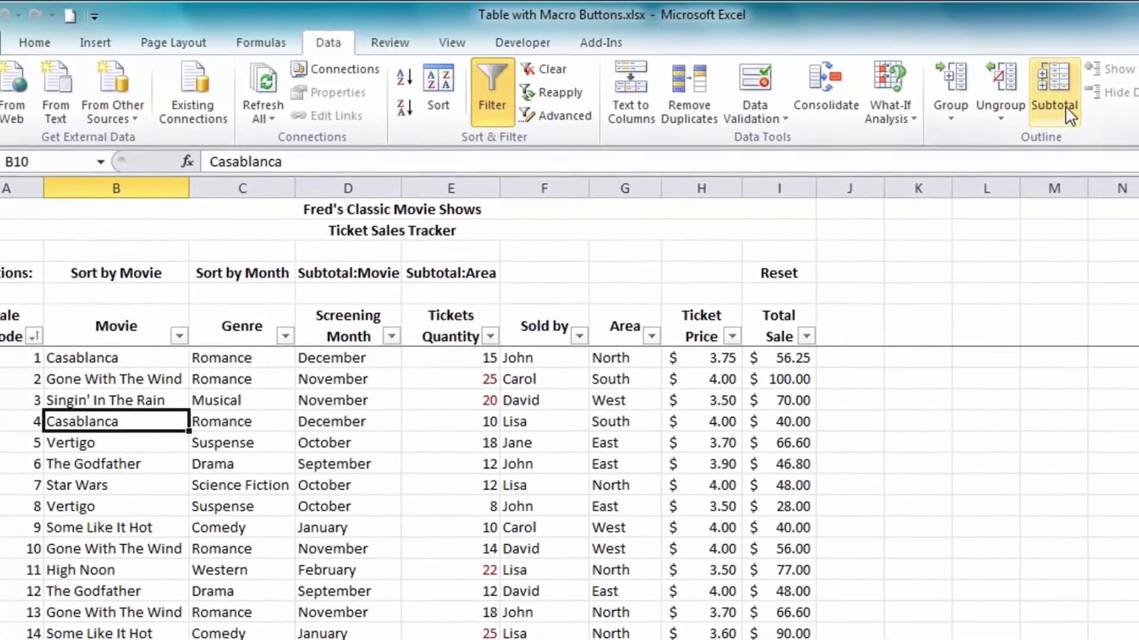
left_click(1067, 114)
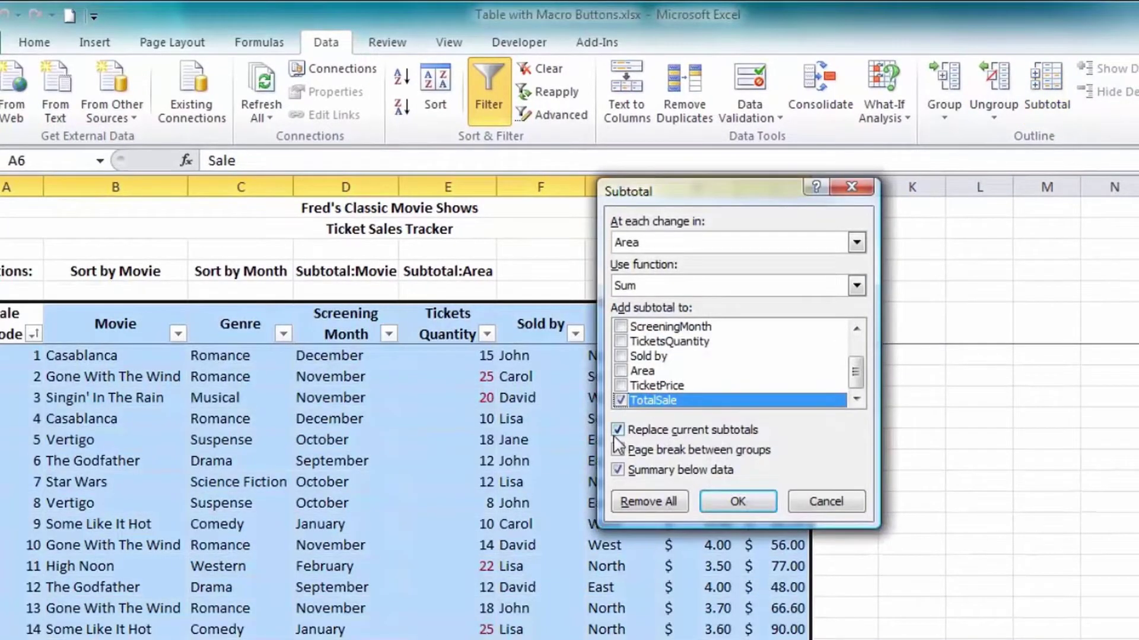
left_click(637, 503)
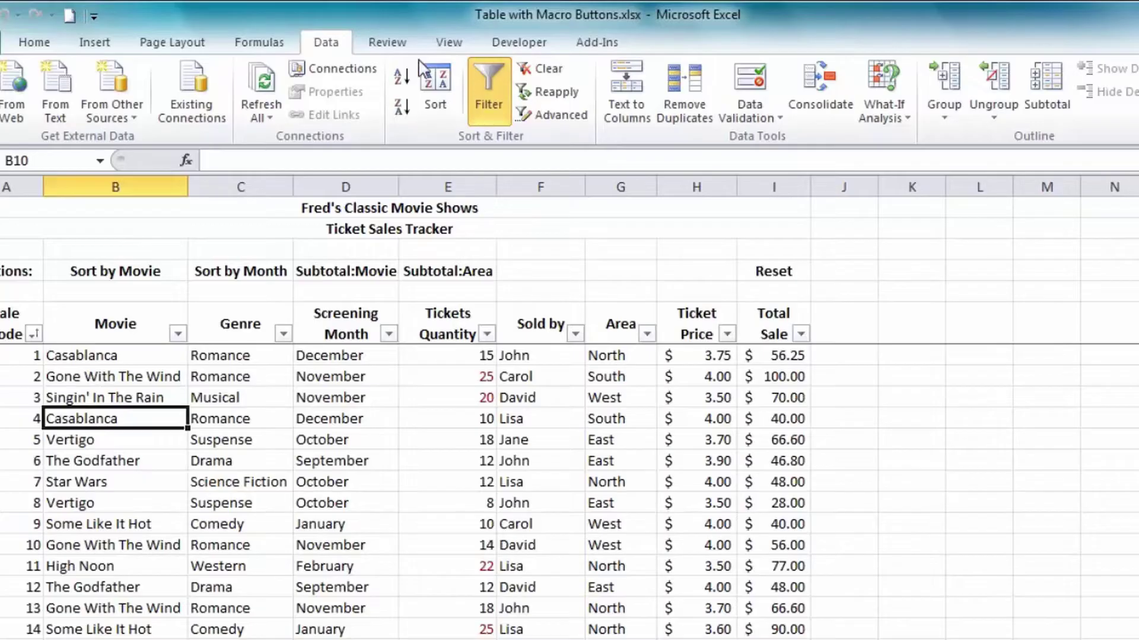
- Sort the table by movie title from A to Z and stop recording the macro
left_click(403, 81)
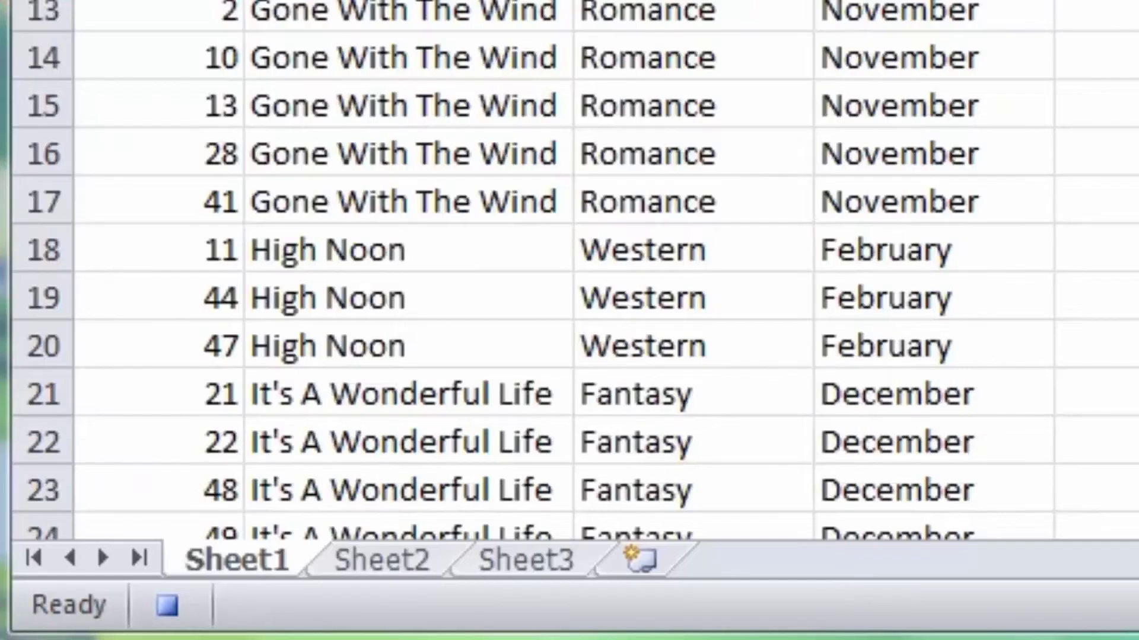
left_click(178, 608)
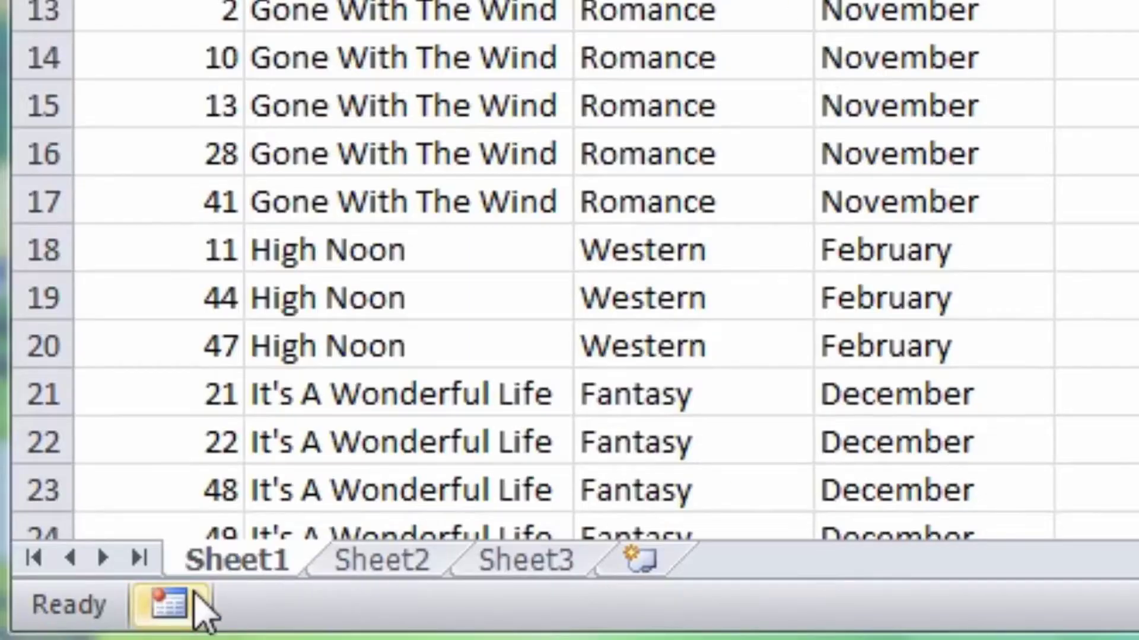
- Start recording a macro named sortmonth in This Workbook and remove all subtotals from the table
left_click(196, 594)
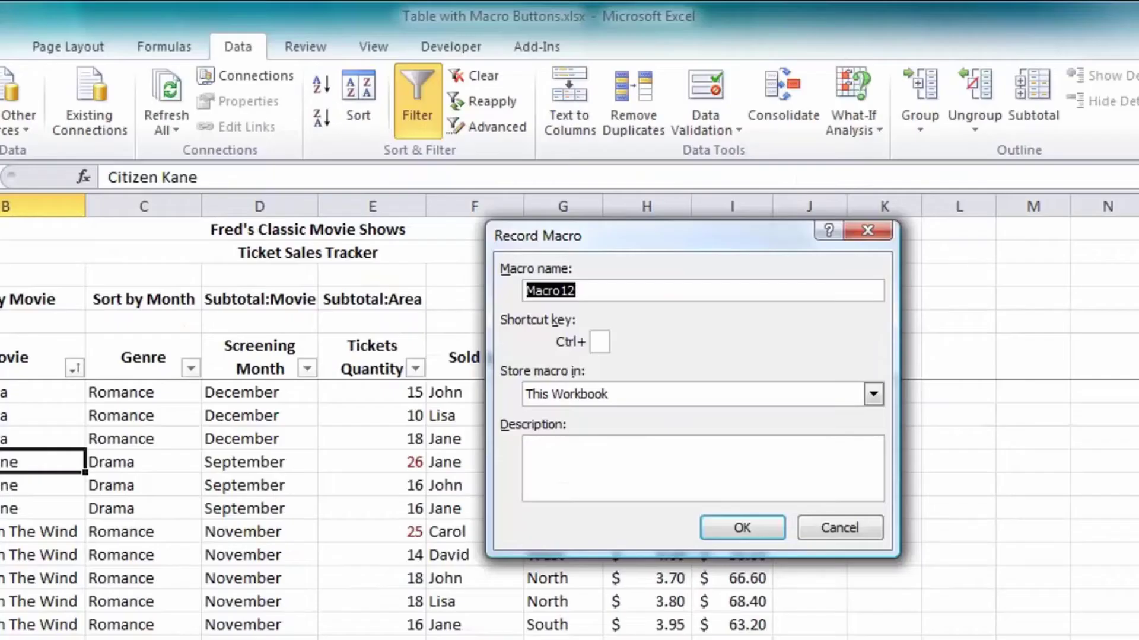
type("sortmonth")
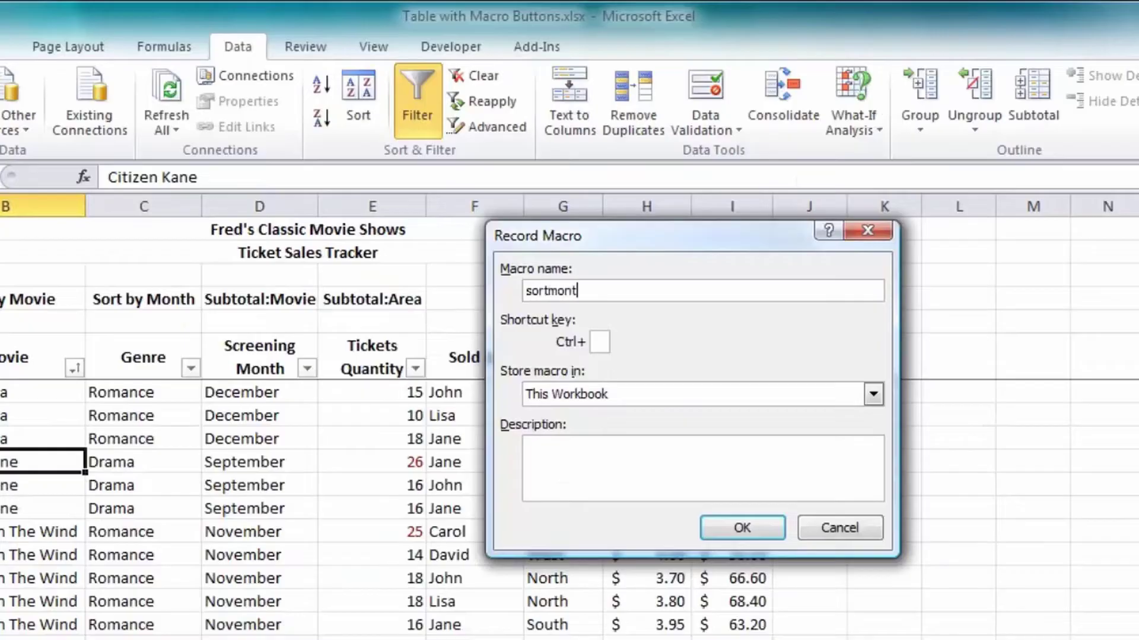
left_click(760, 528)
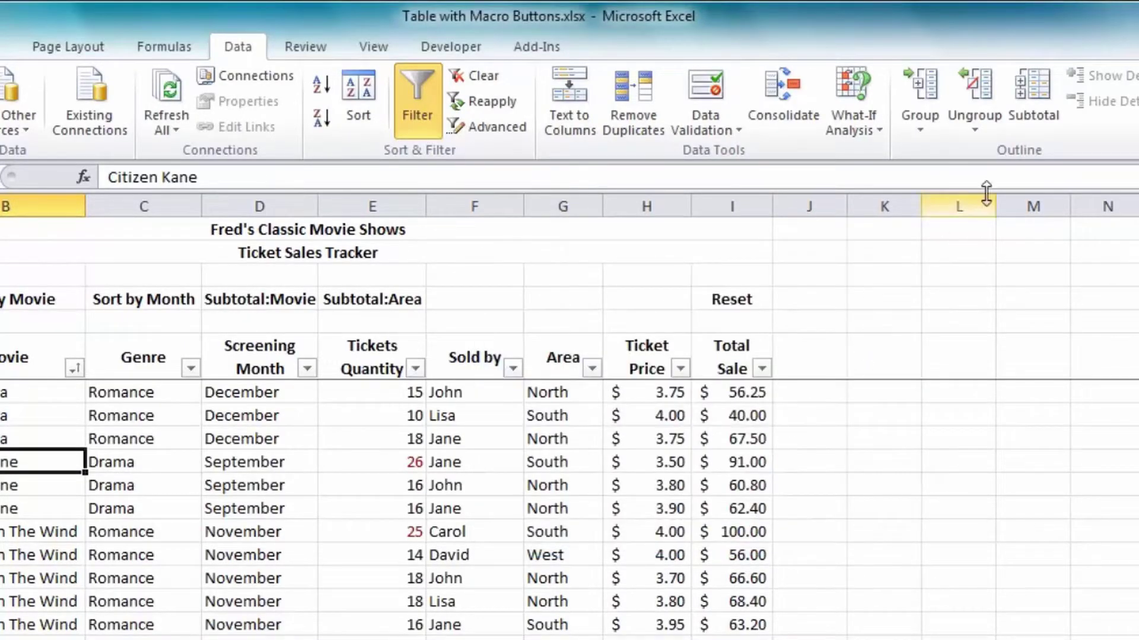
left_click(1021, 122)
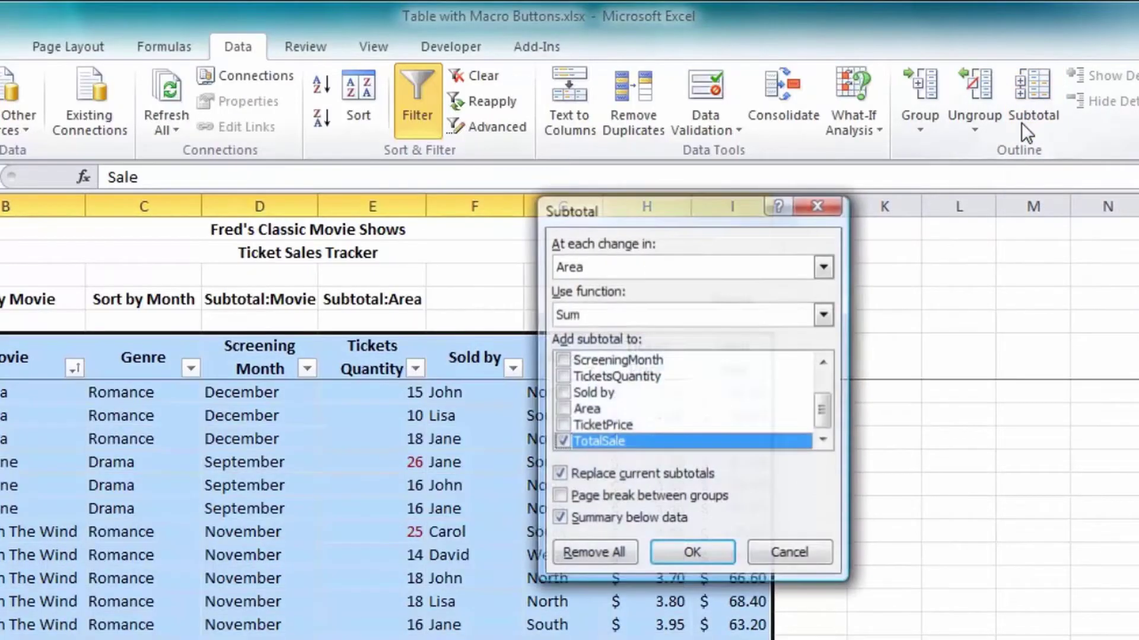
left_click(600, 550)
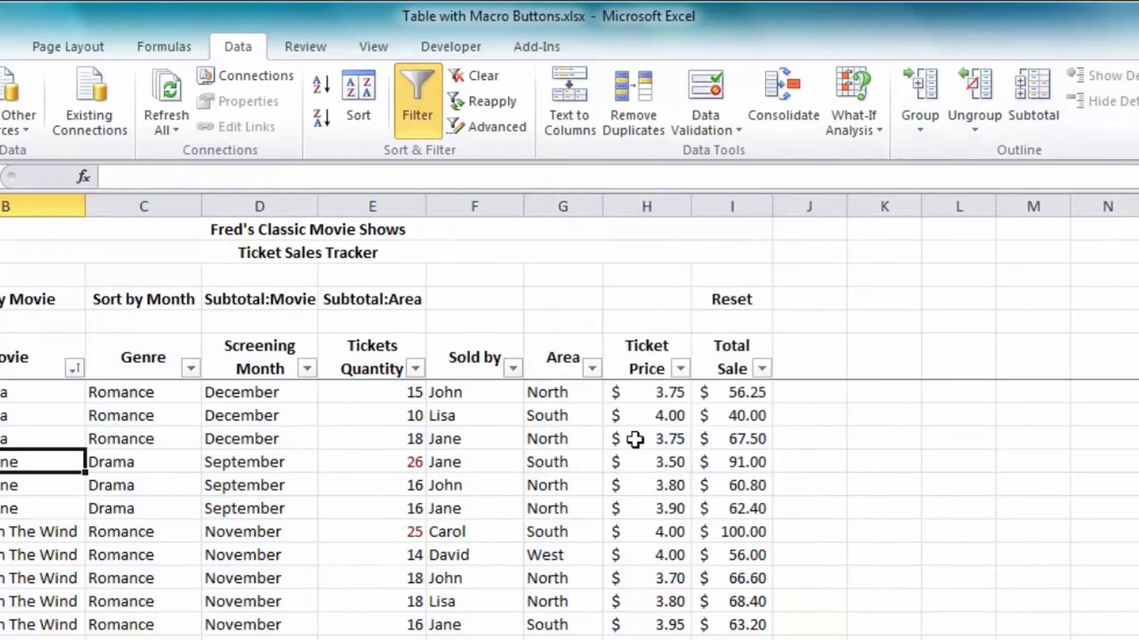
- Sort the table by Screening Month using the custom list order September, October, November, December, January, February, March
left_click(240, 417)
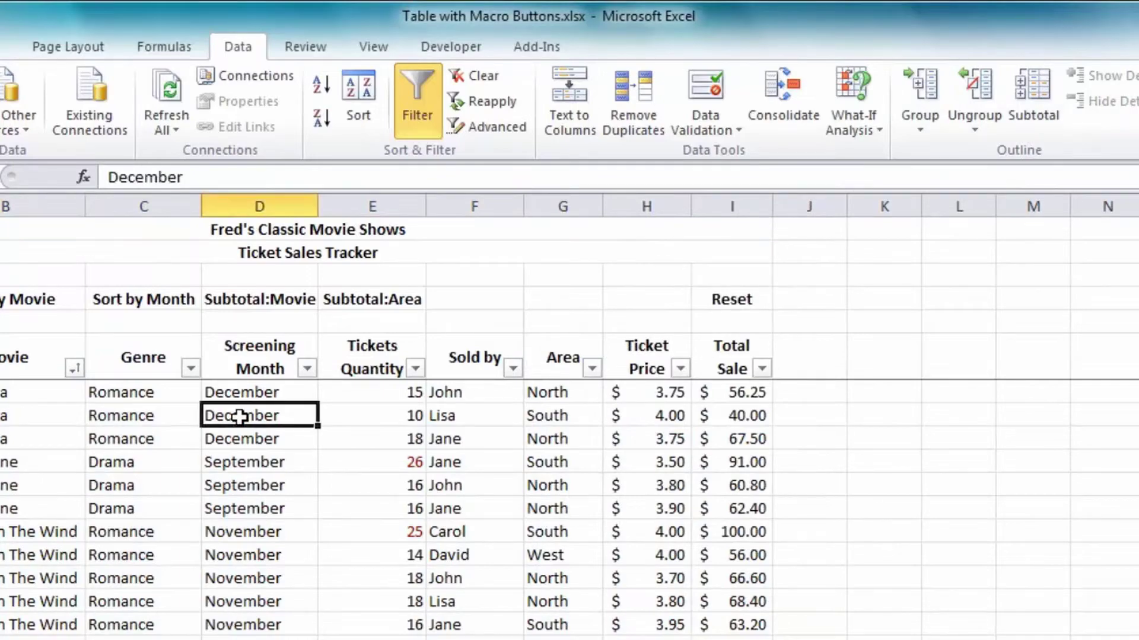
left_click(364, 93)
left_click(561, 356)
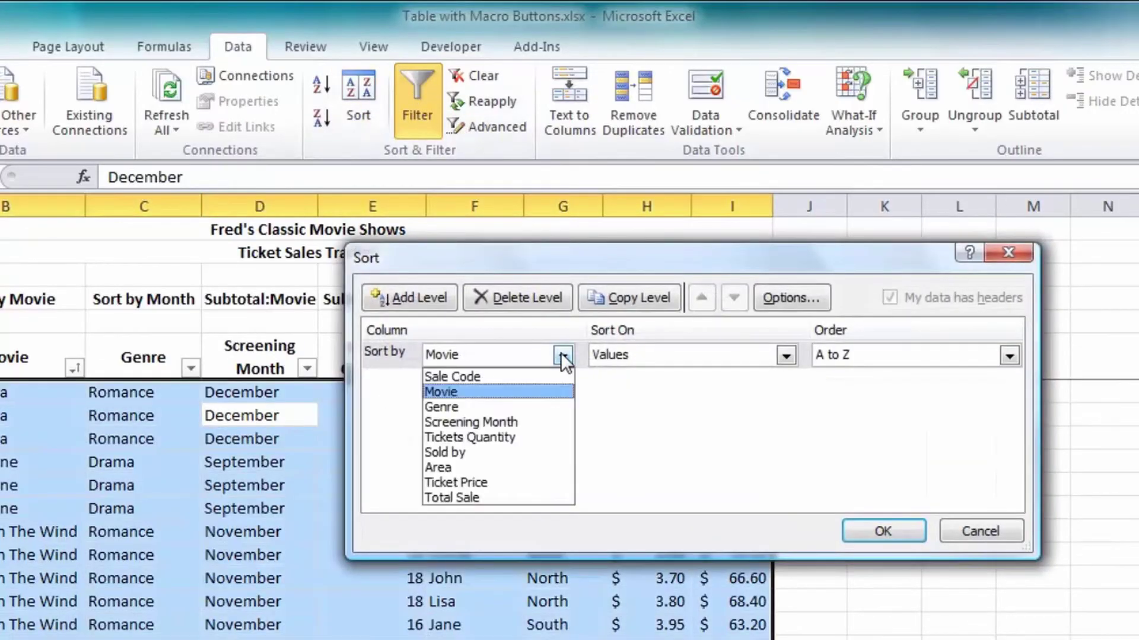
left_click(510, 416)
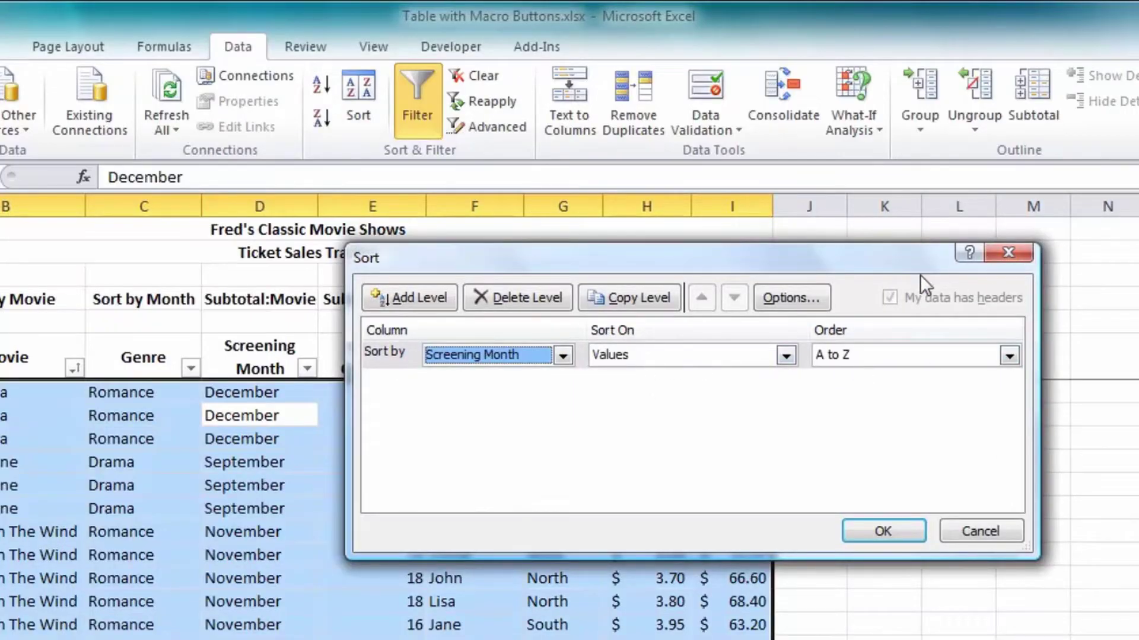
left_click(1014, 357)
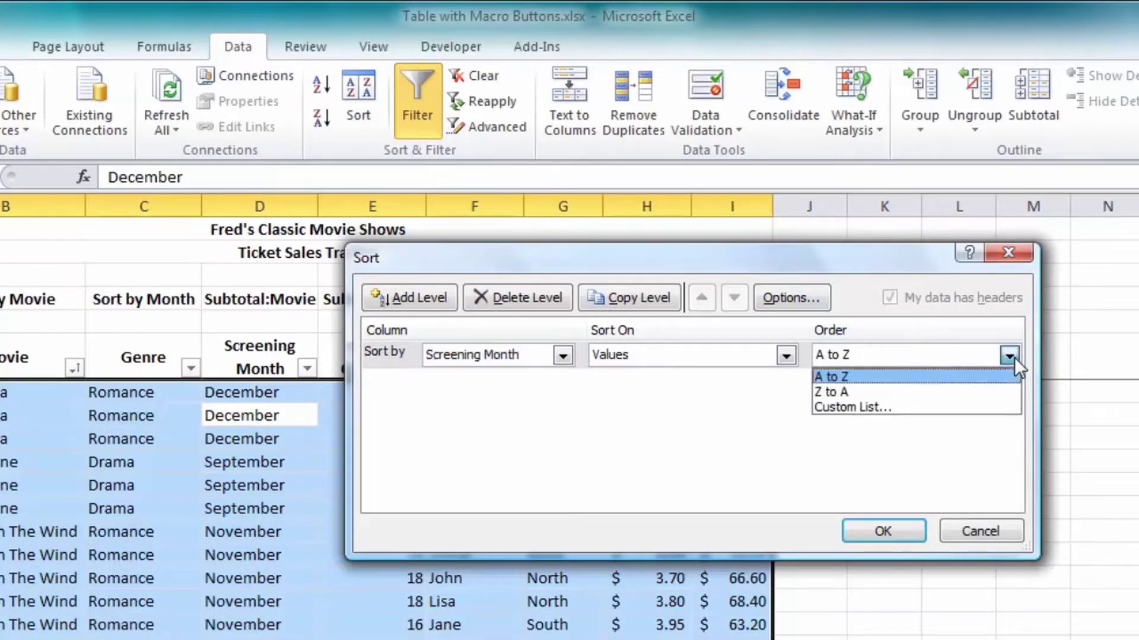
left_click(866, 405)
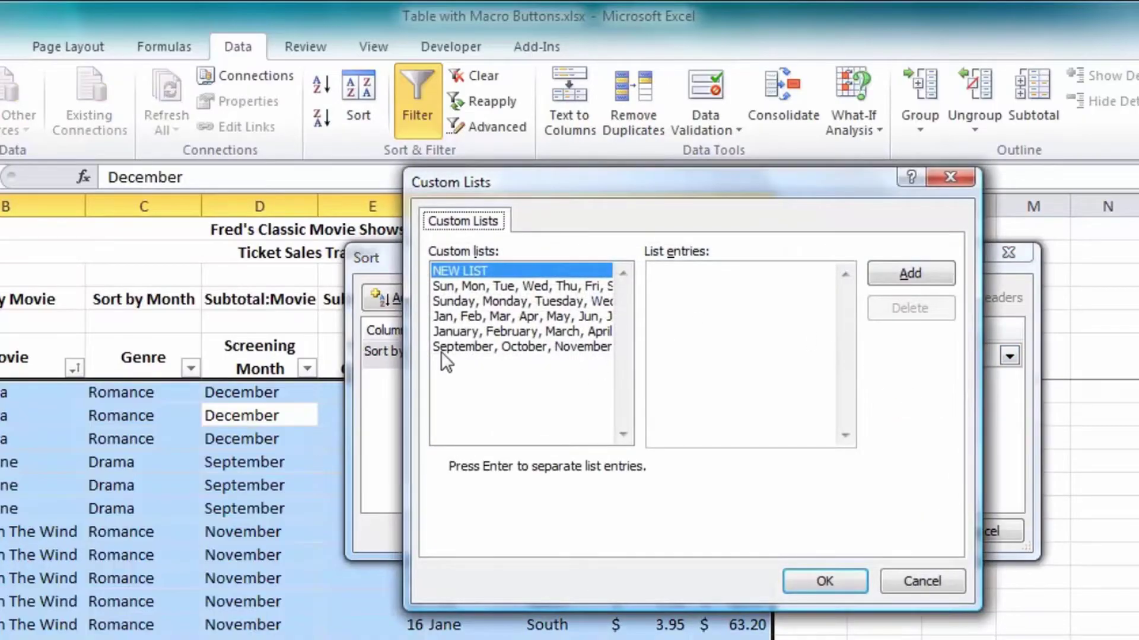
left_click(466, 349)
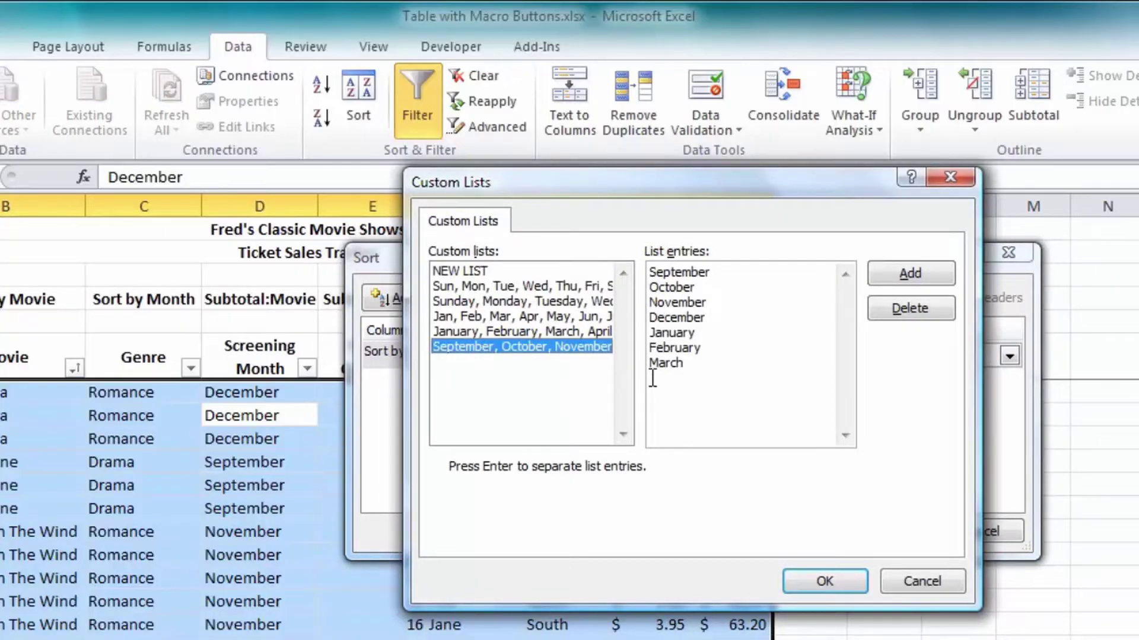
left_click(802, 578)
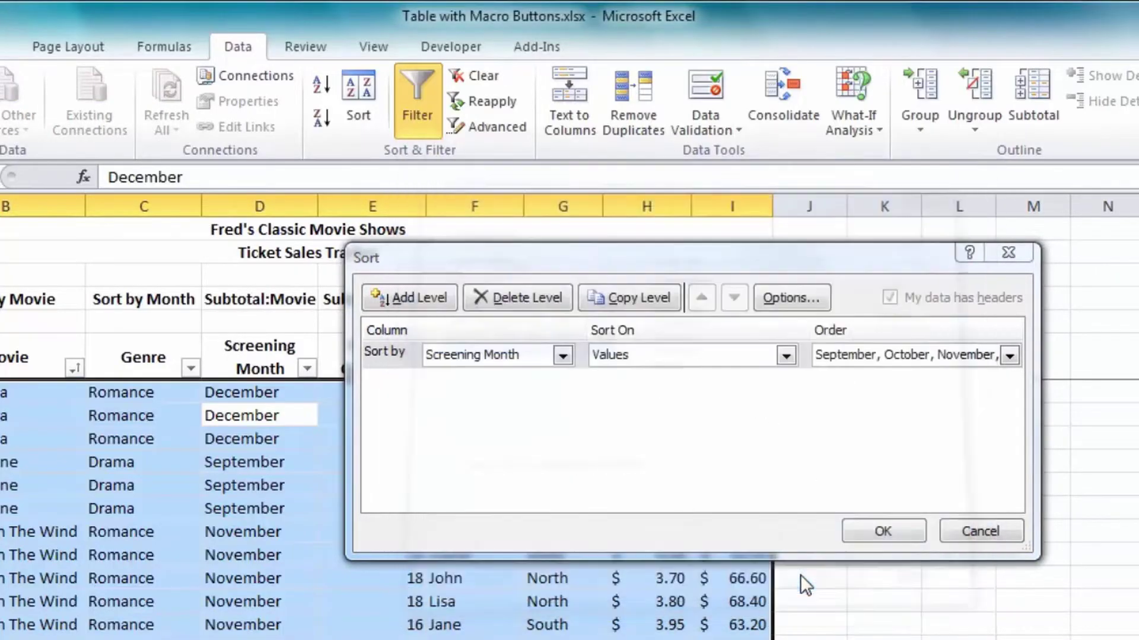
left_click(883, 529)
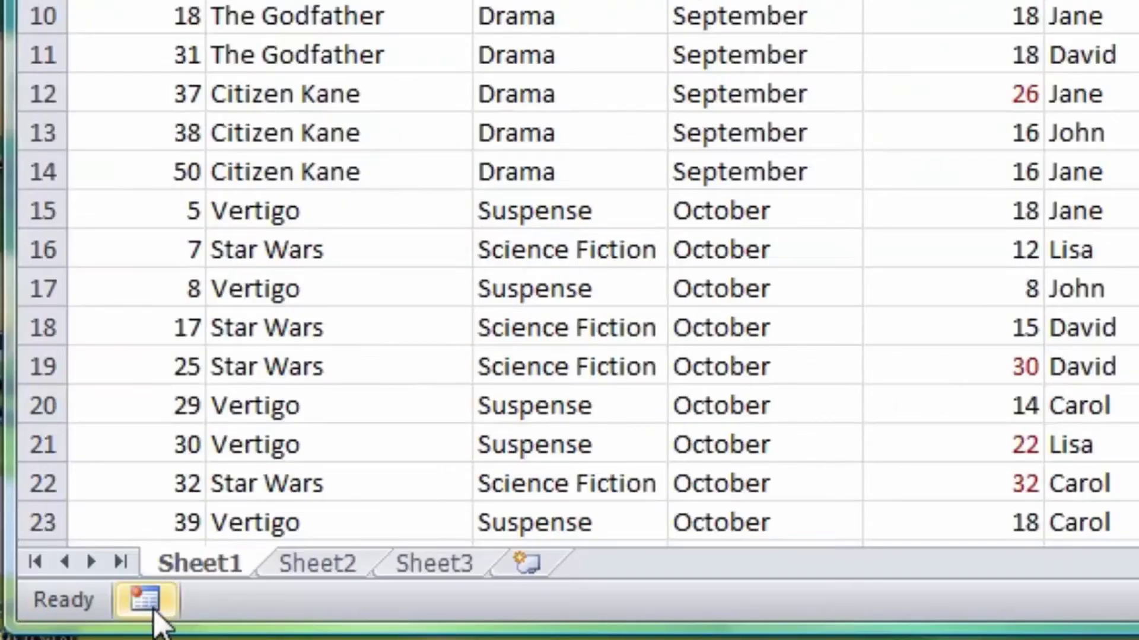
- Start recording a macro named subtotalmovie in This Workbook and remove all subtotals from the ticket sales table
left_click(146, 601)
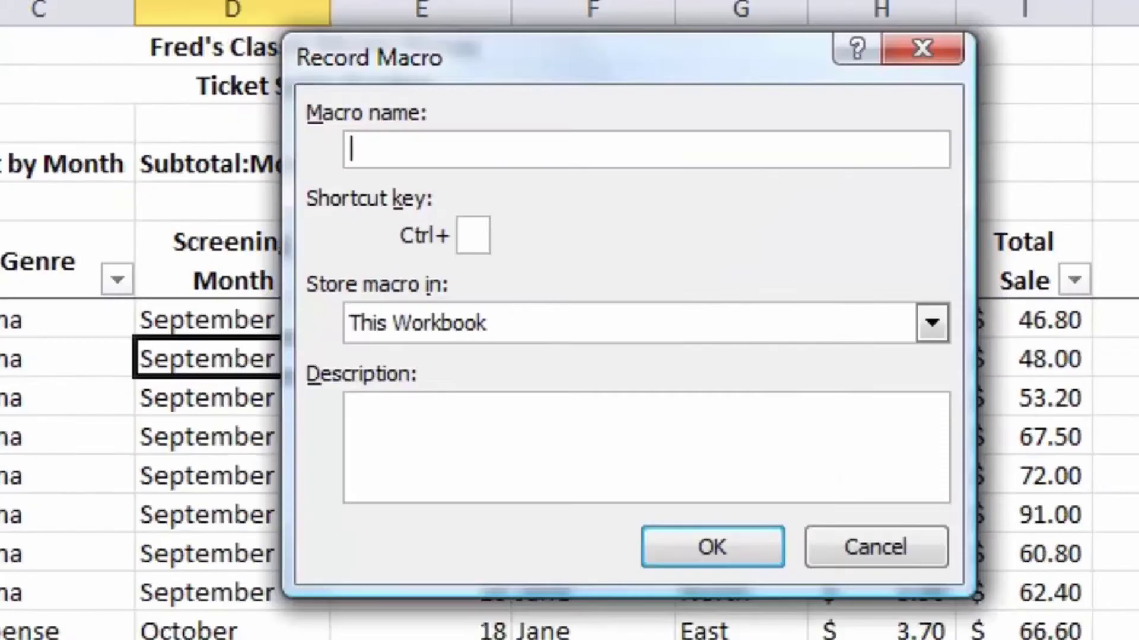
type("subtotal")
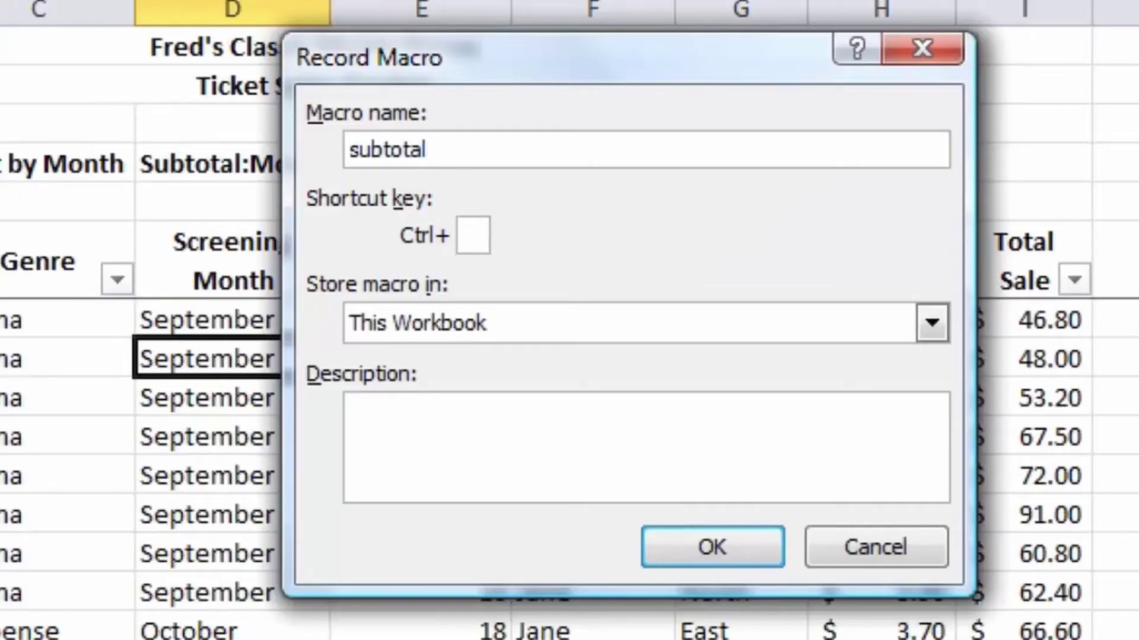
type("movie")
left_click(709, 550)
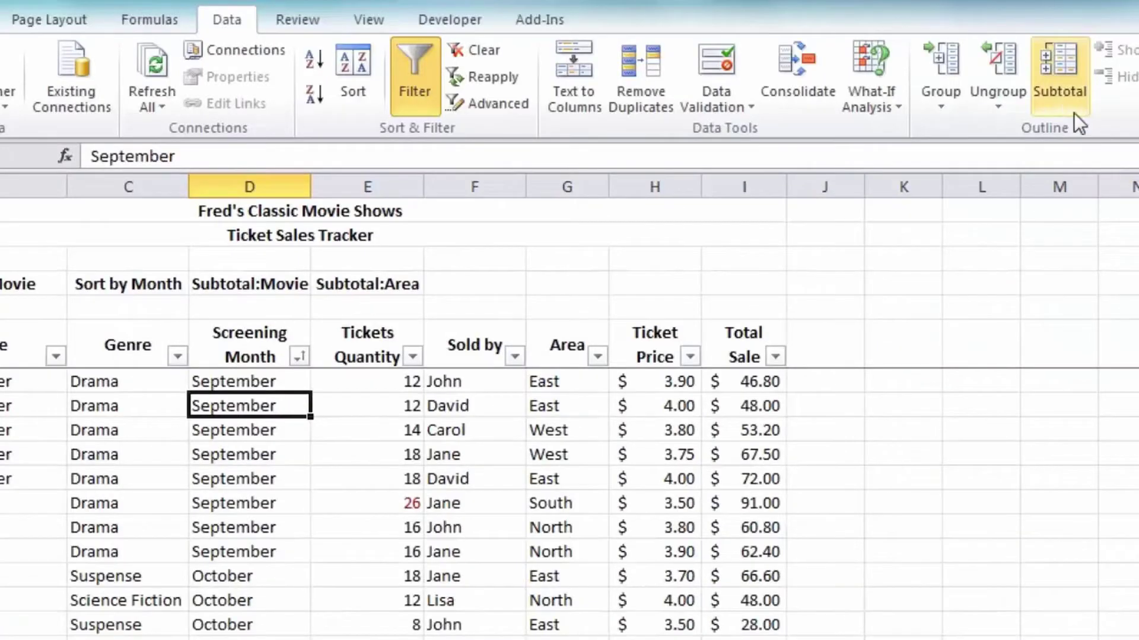
left_click(1065, 96)
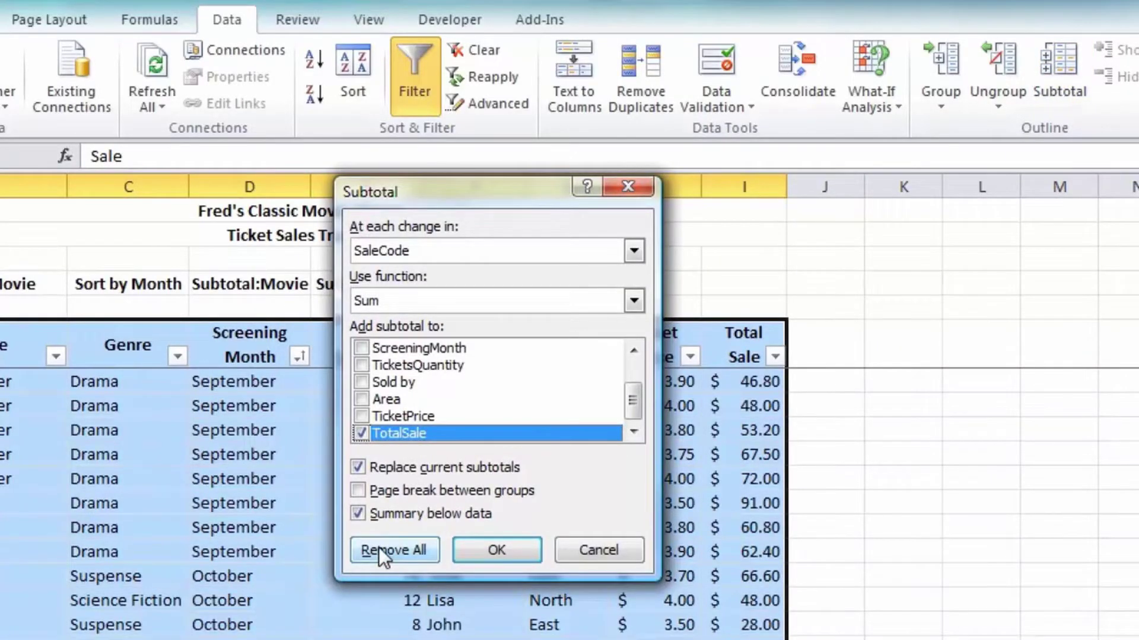
left_click(379, 547)
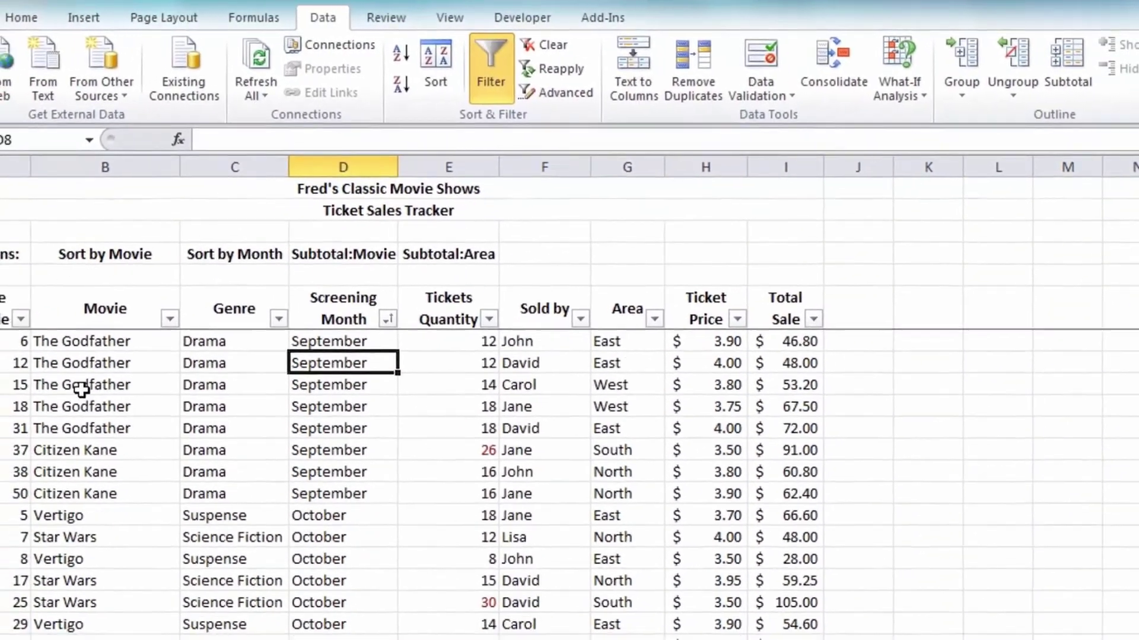
- Sort the table by Movie from A to Z and add Sum subtotals of TotalSale at each change in Movie
left_click(77, 394)
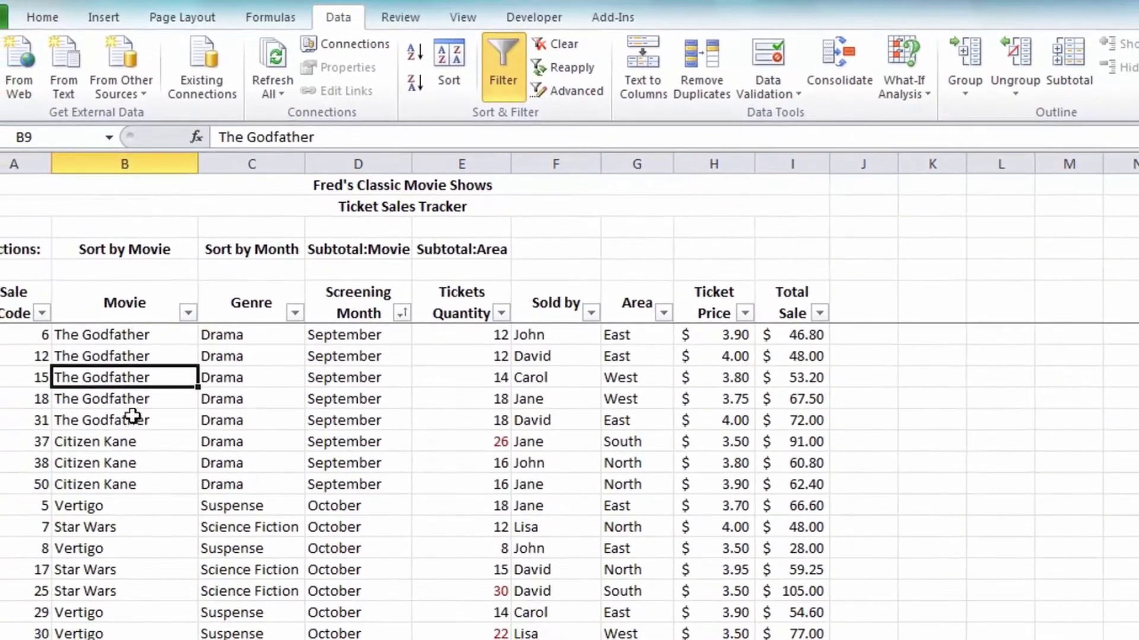
left_click(414, 56)
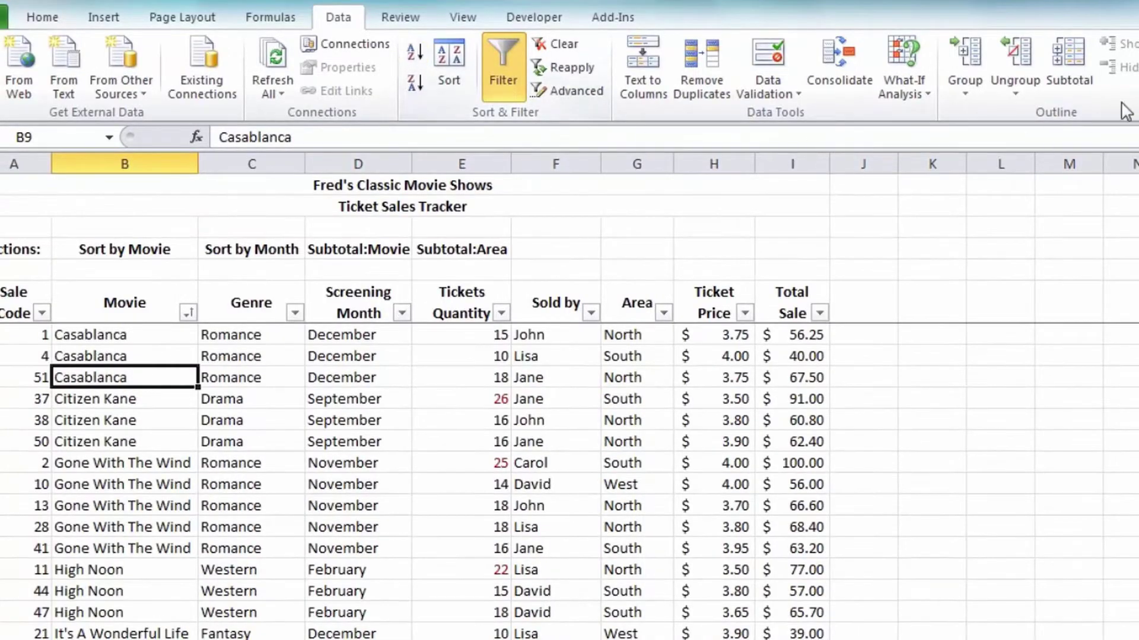
left_click(1085, 76)
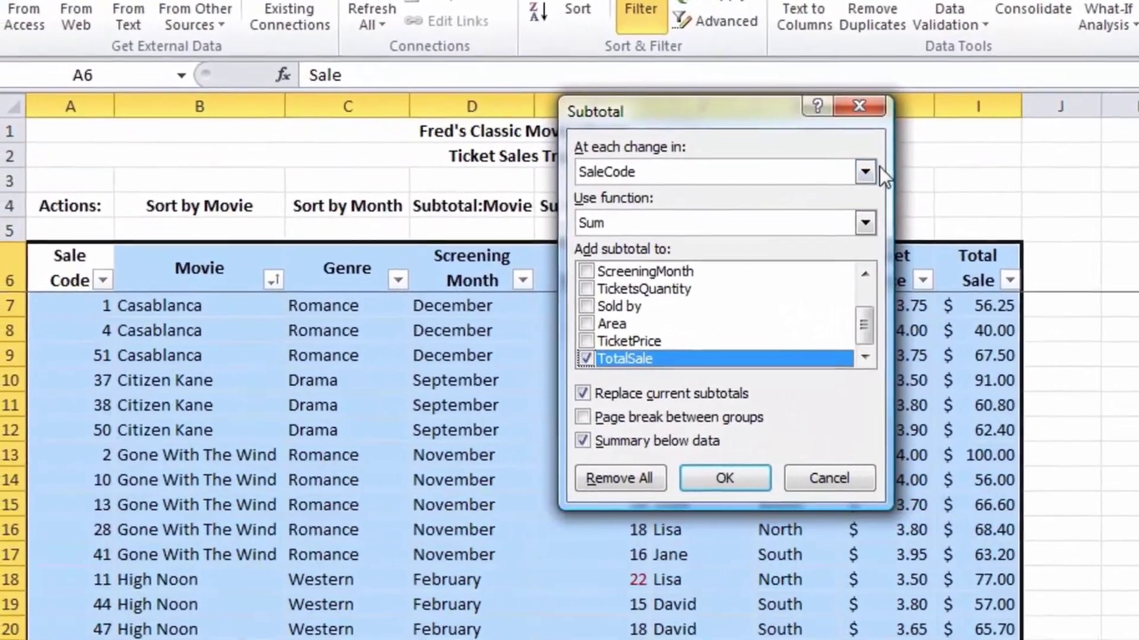
left_click(794, 196)
left_click(649, 208)
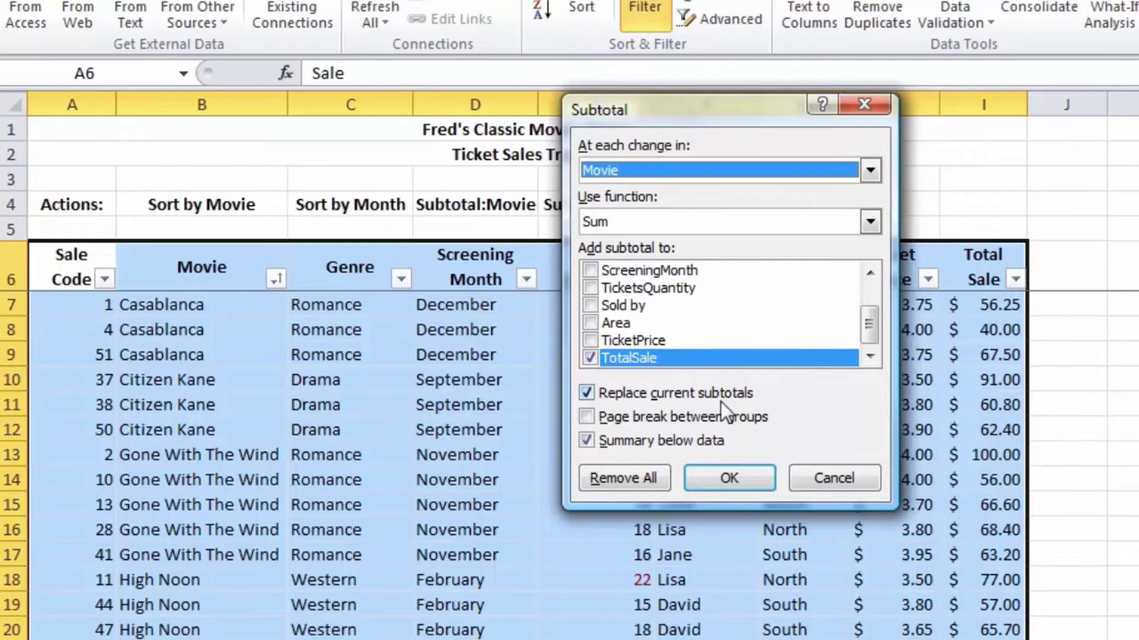
left_click(729, 478)
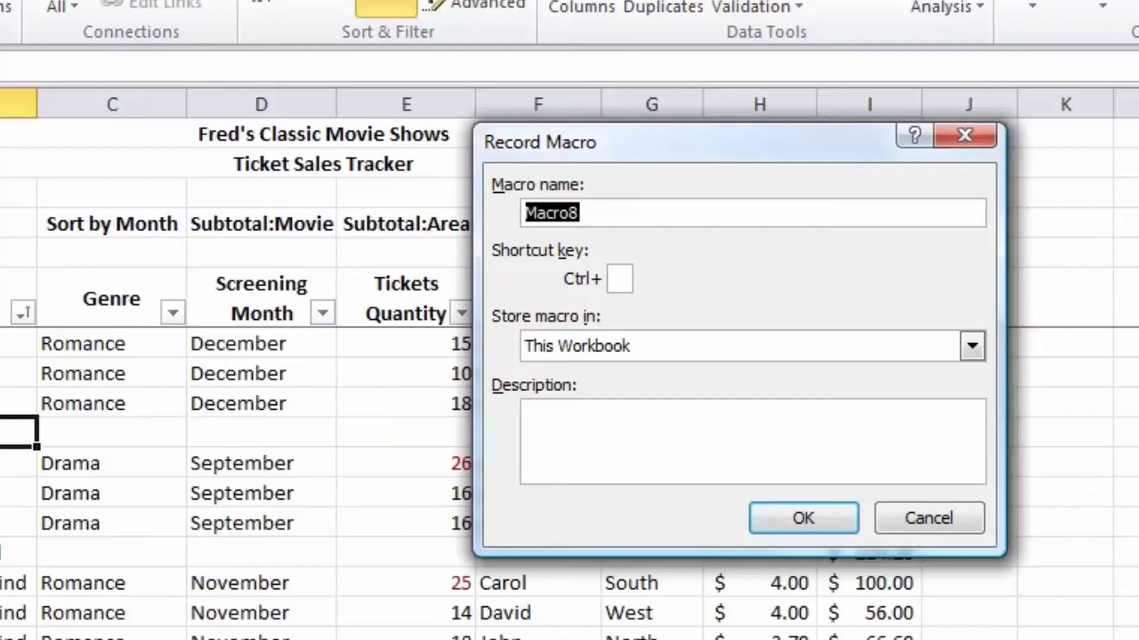
- Start recording a macro named subtotalarea in This Workbook and remove all existing subtotals from the table
type("subtotalarea")
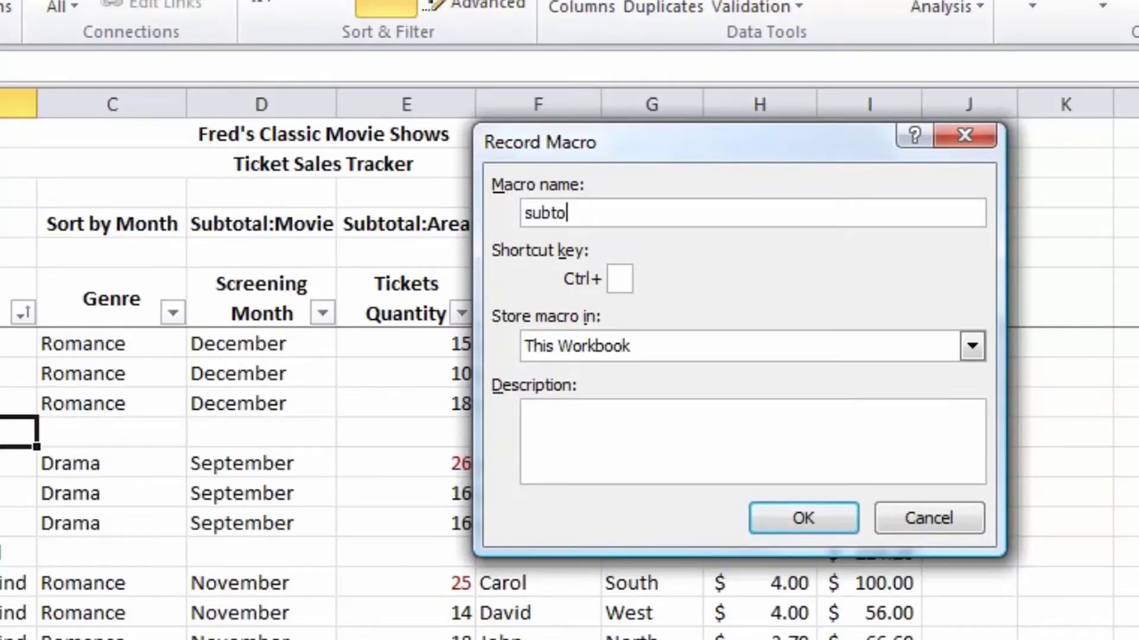
left_click(771, 518)
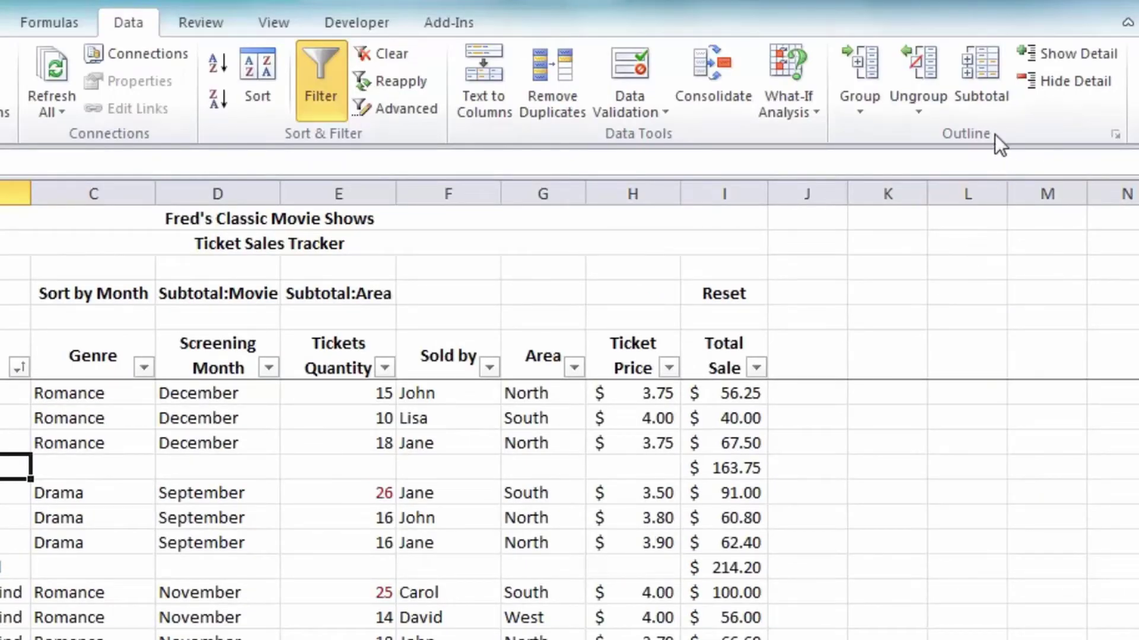
left_click(980, 105)
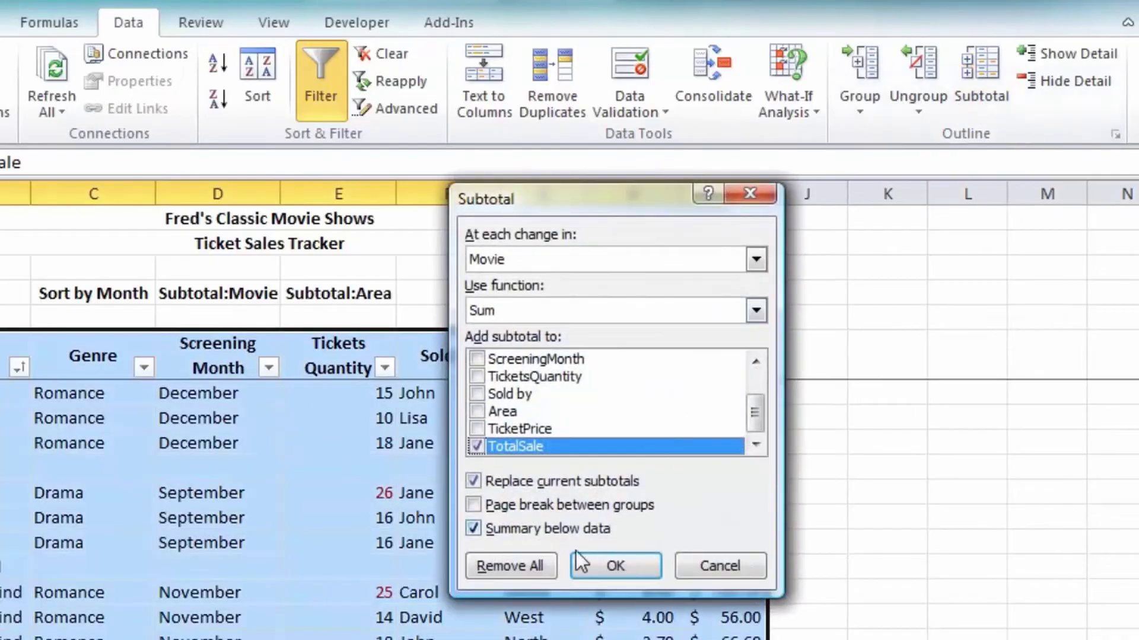
left_click(511, 568)
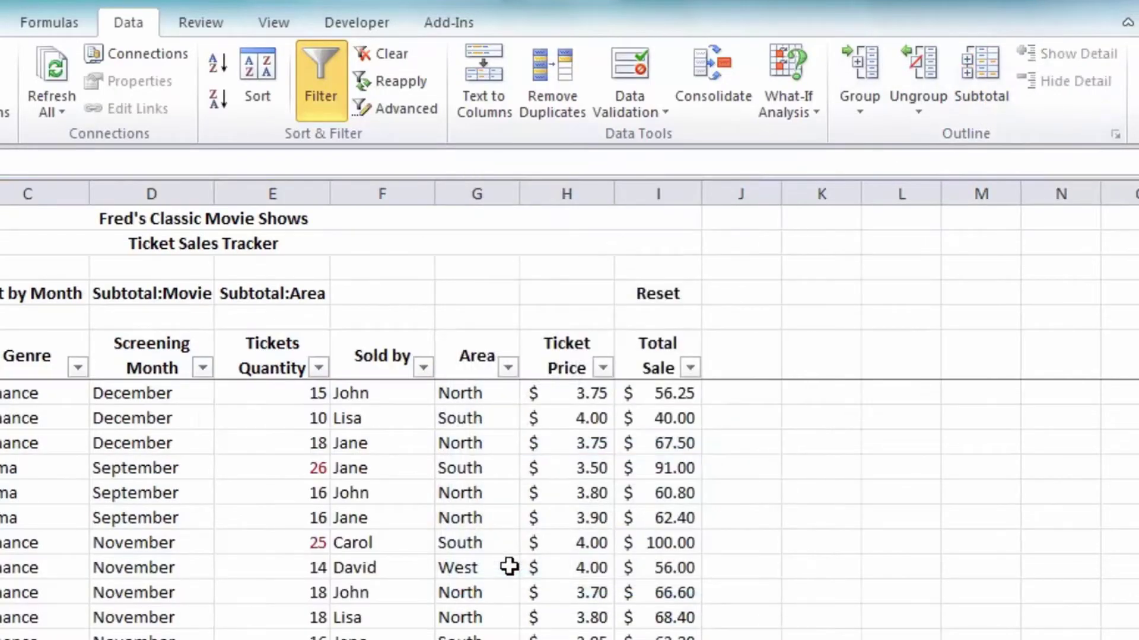
- Sort the table by Area from A to Z and add Sum subtotals of TotalSale at each change in Area
left_click(474, 452)
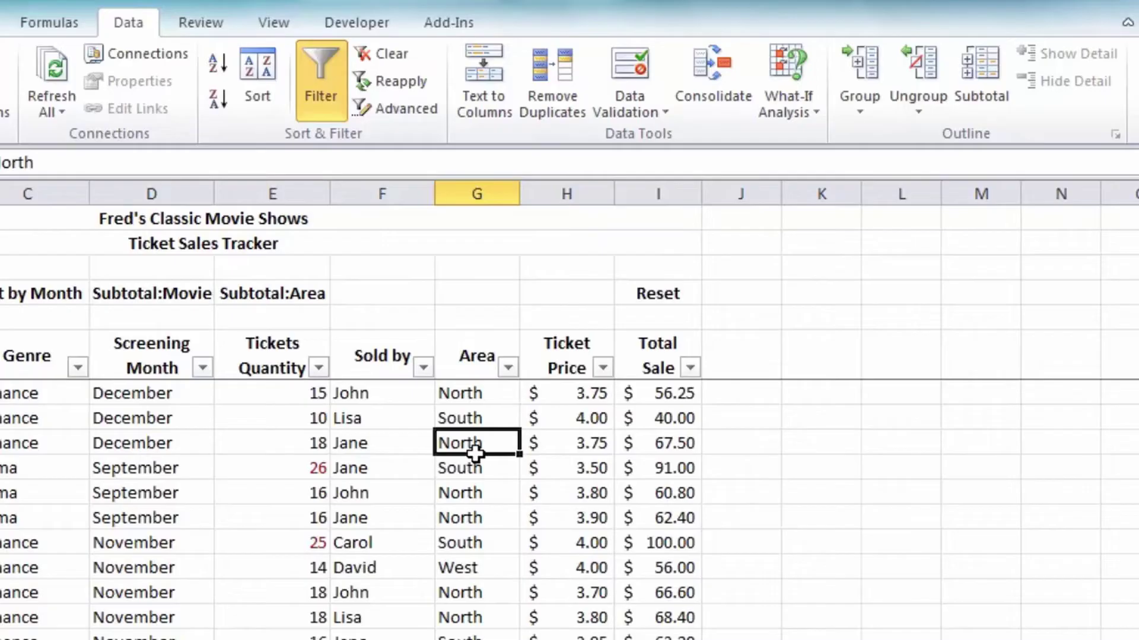
left_click(208, 61)
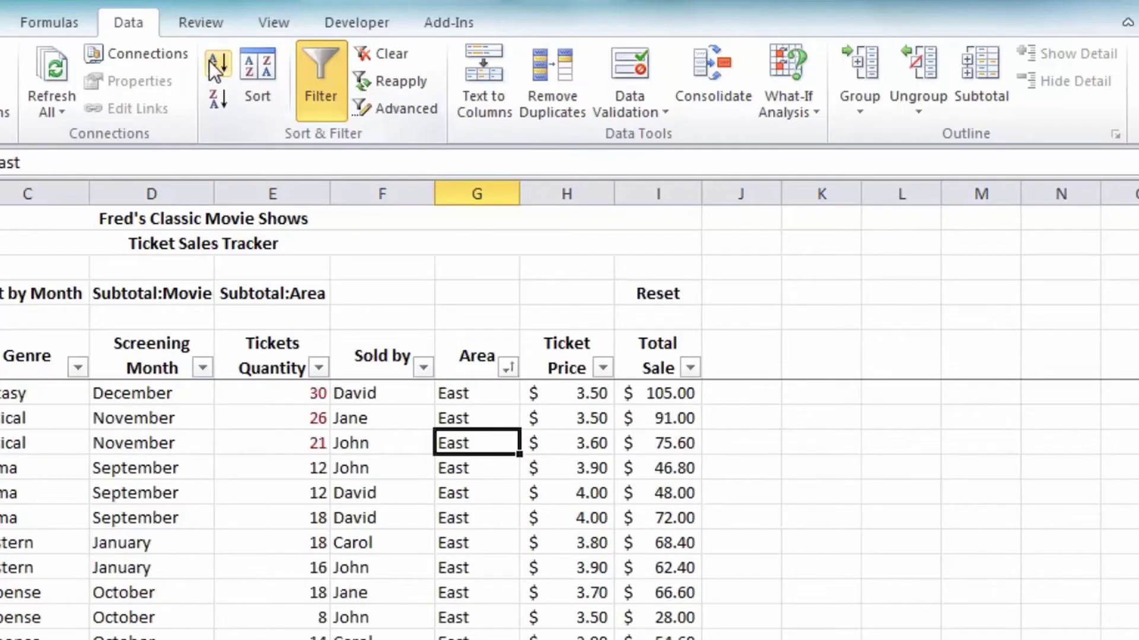
left_click(981, 95)
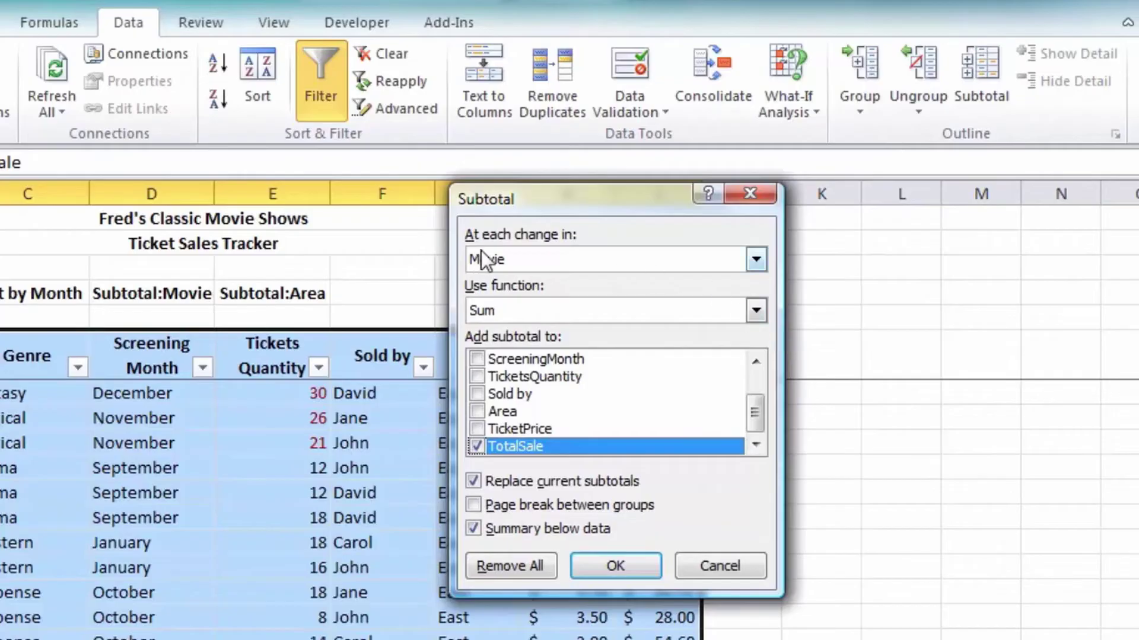
left_click(756, 259)
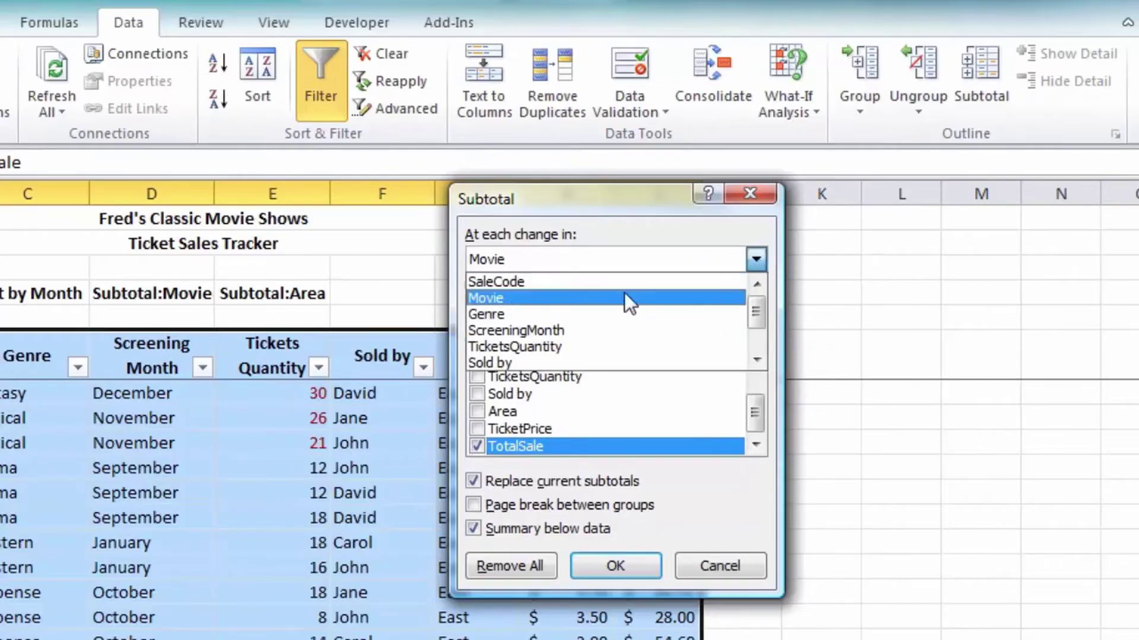
scroll(605, 304, "down", 2)
left_click(531, 344)
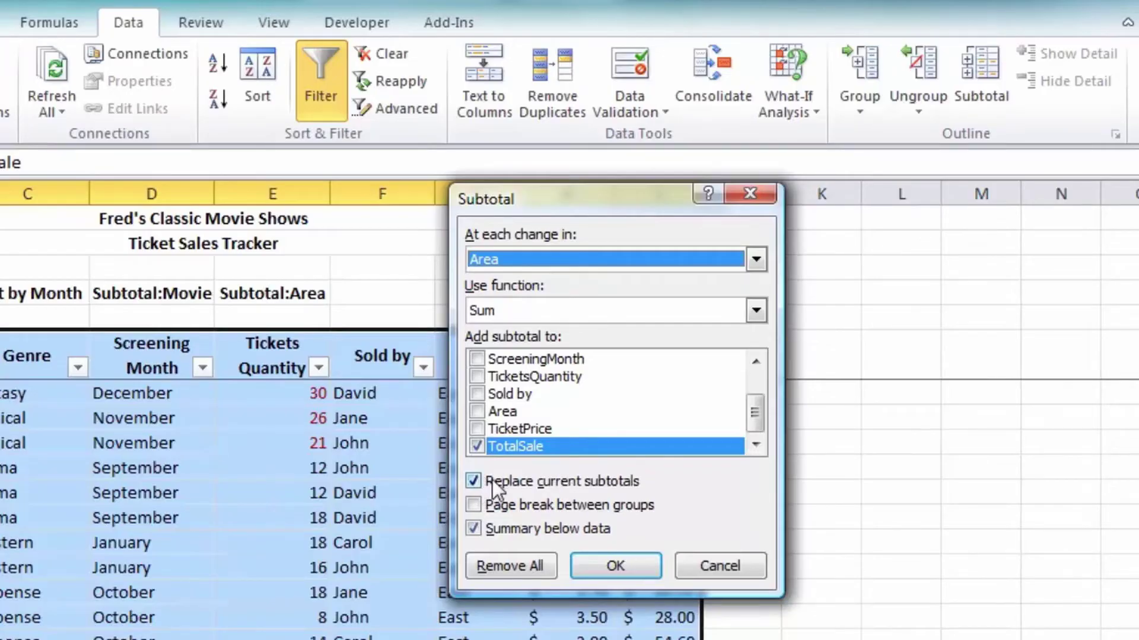
left_click(618, 565)
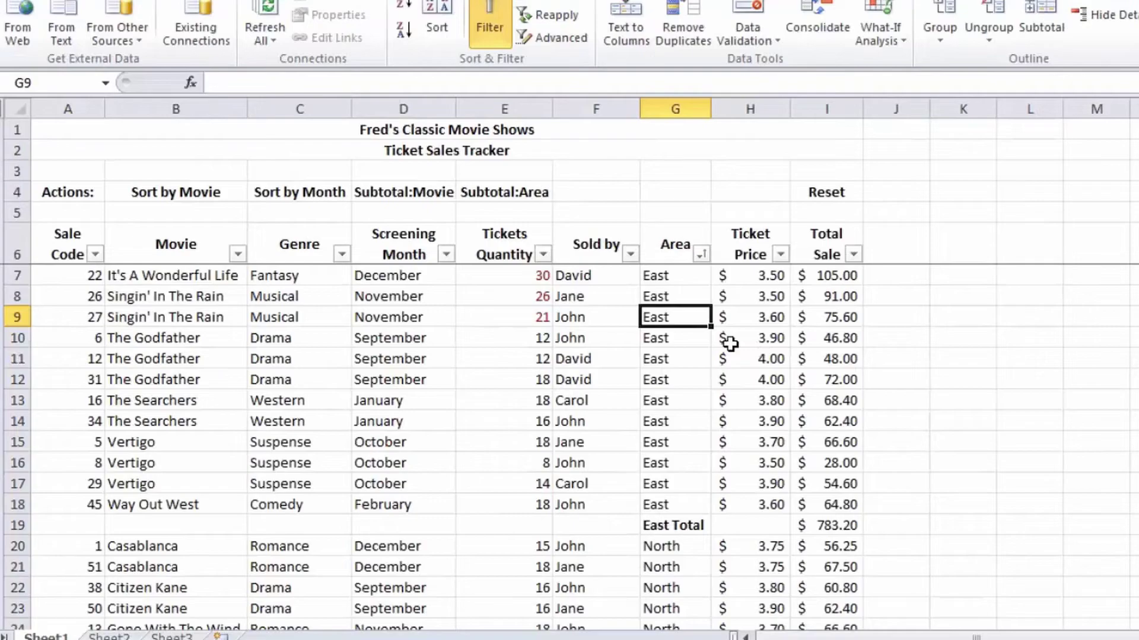
scroll(730, 344, "down", 7)
scroll(729, 344, "up", 7)
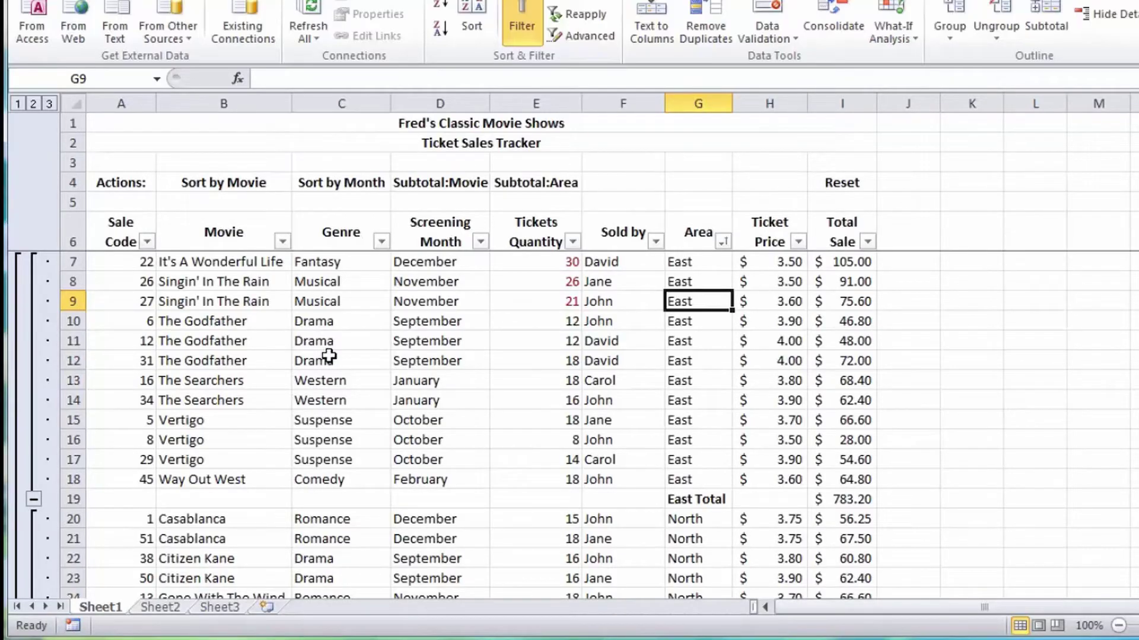
- Start recording a macro named resettable, stored in This Workbook
left_click(71, 626)
type("resettable")
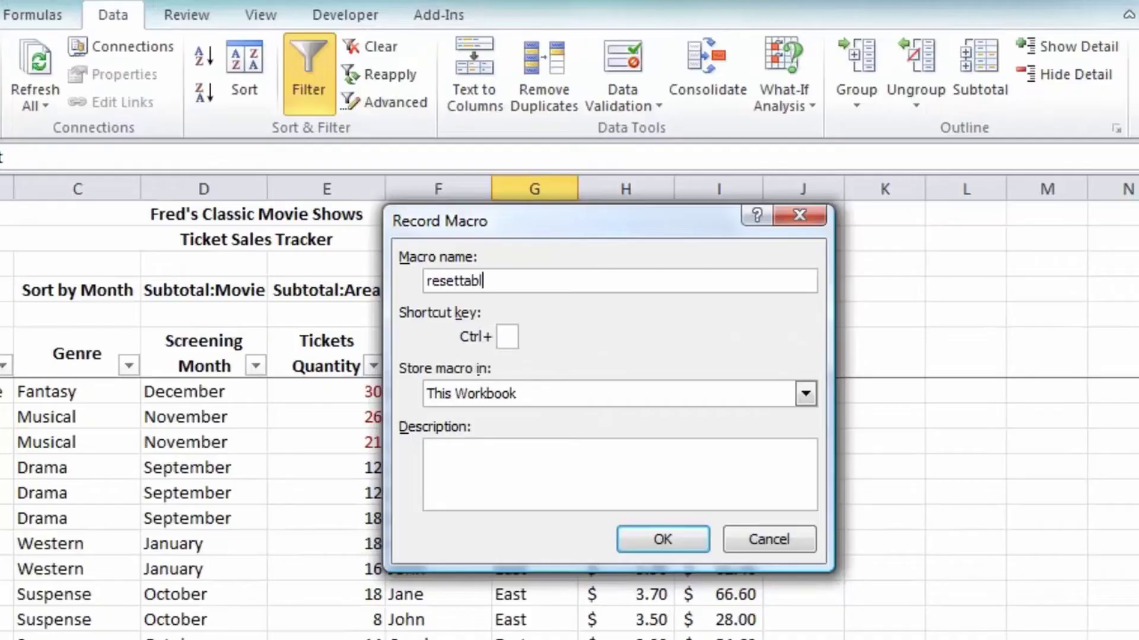
left_click(660, 538)
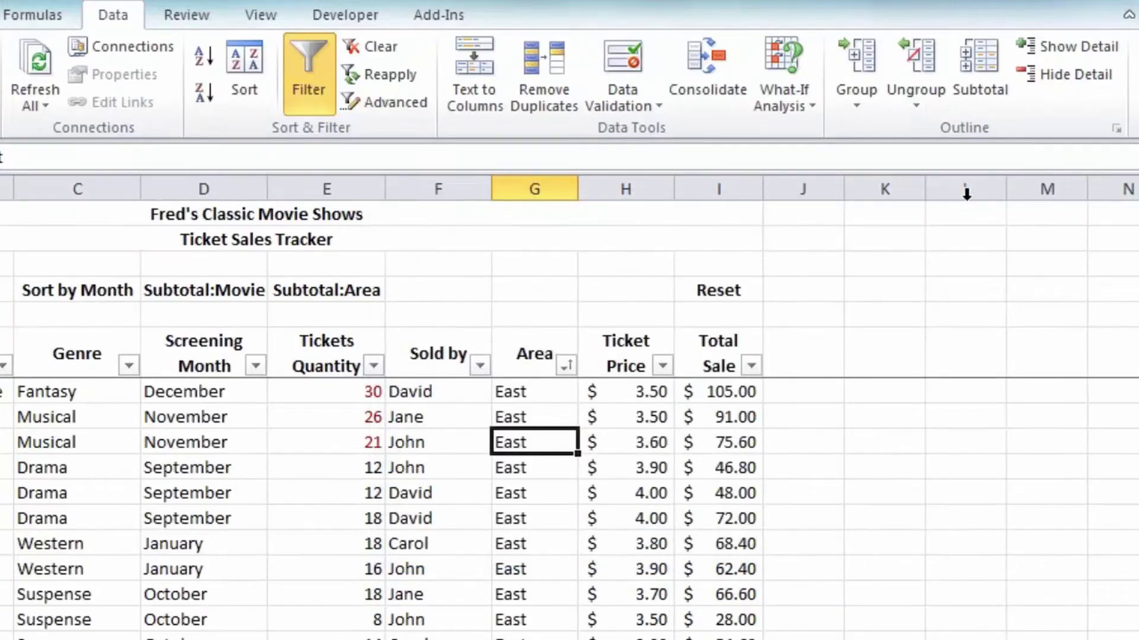
- Remove all subtotals from the ticket sales table and sort it by Sale Code in ascending order
left_click(991, 74)
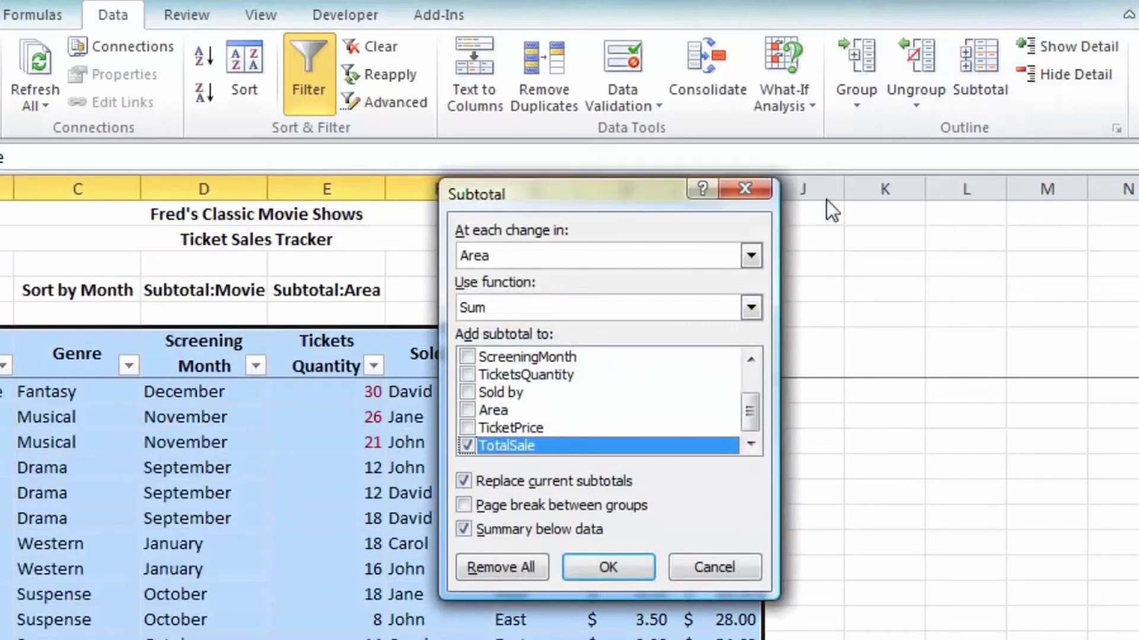
left_click(511, 568)
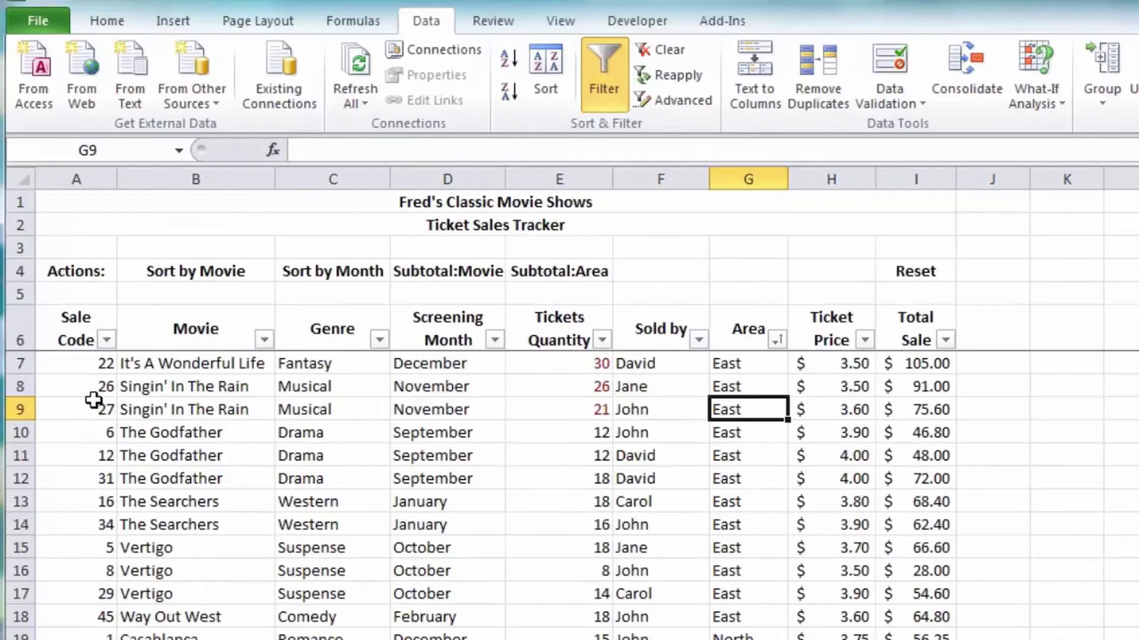
left_click(94, 408)
left_click(504, 58)
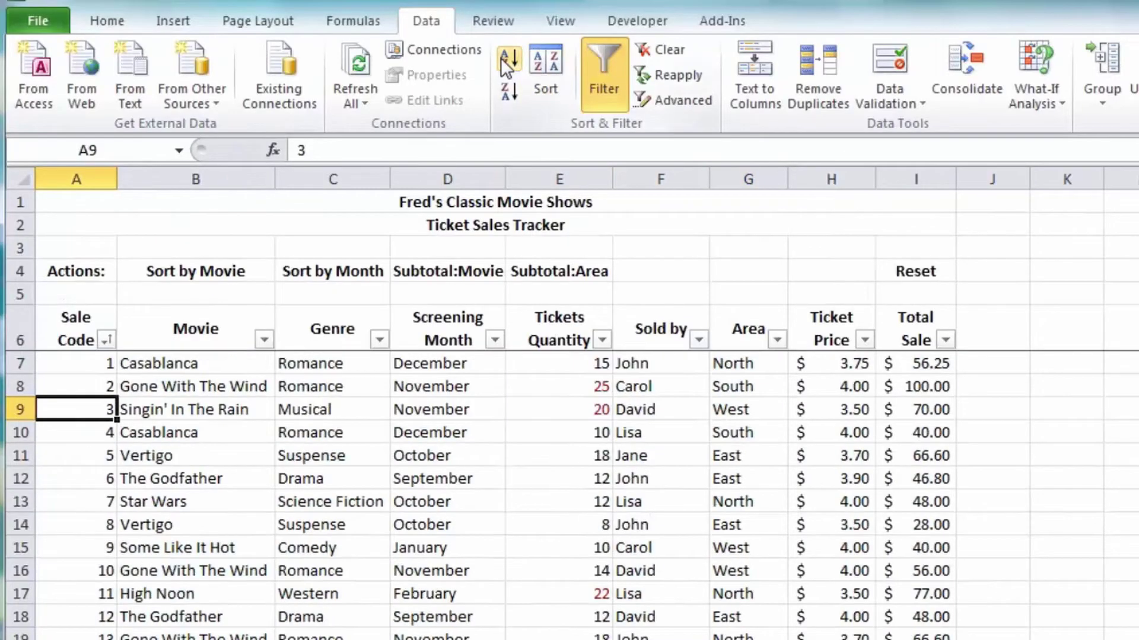
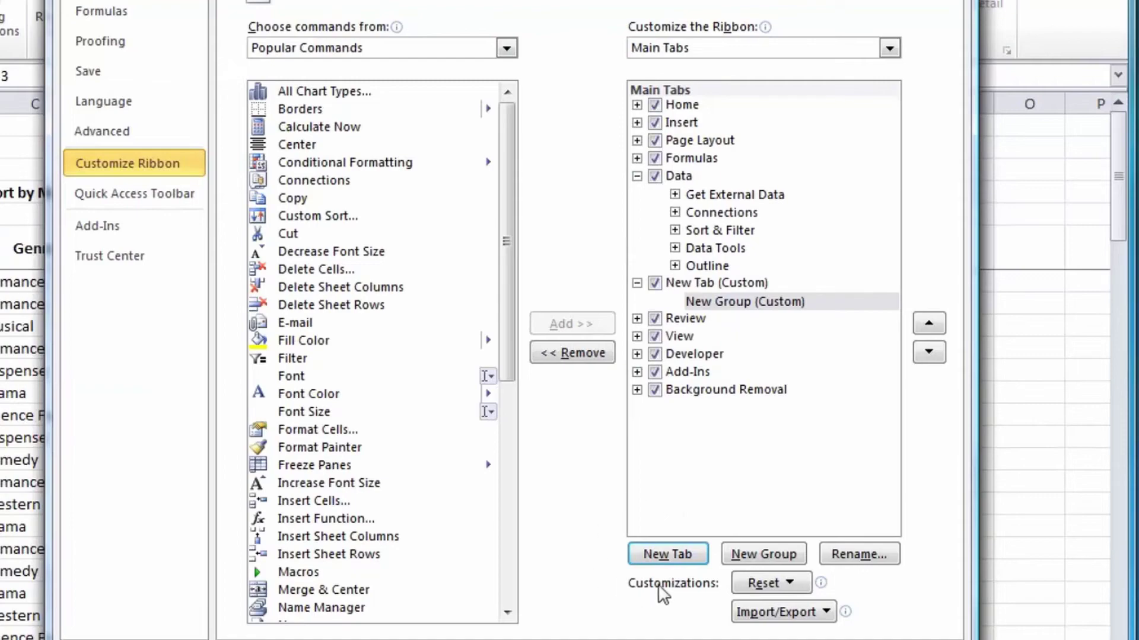
- Rename the new custom ribbon tab to Macros and its group to Table Macros
right_click(688, 283)
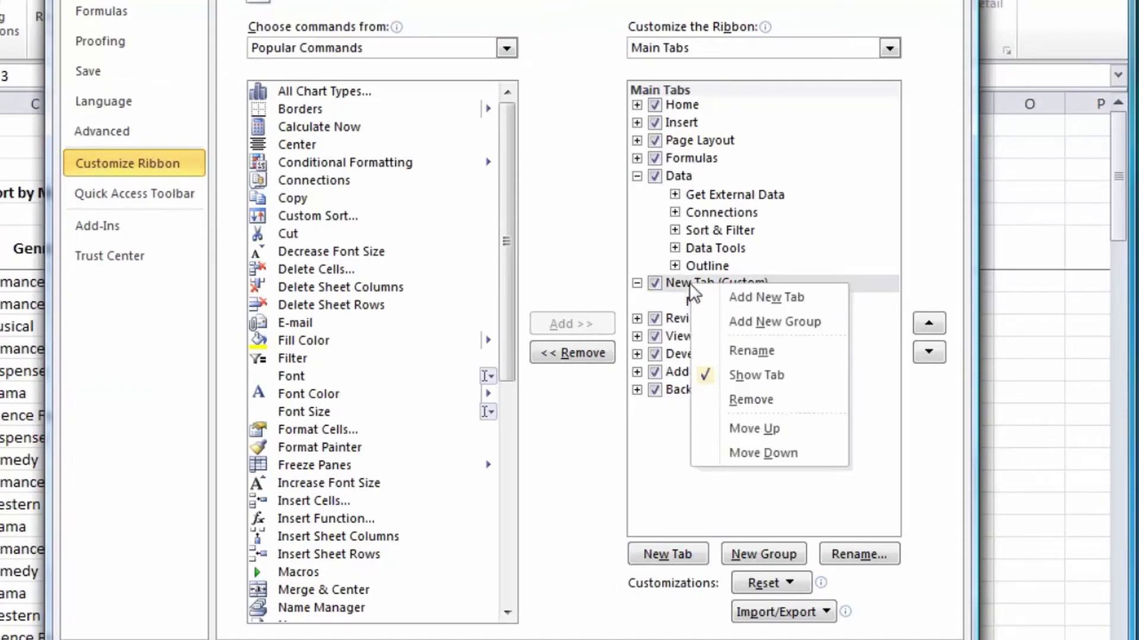
left_click(752, 351)
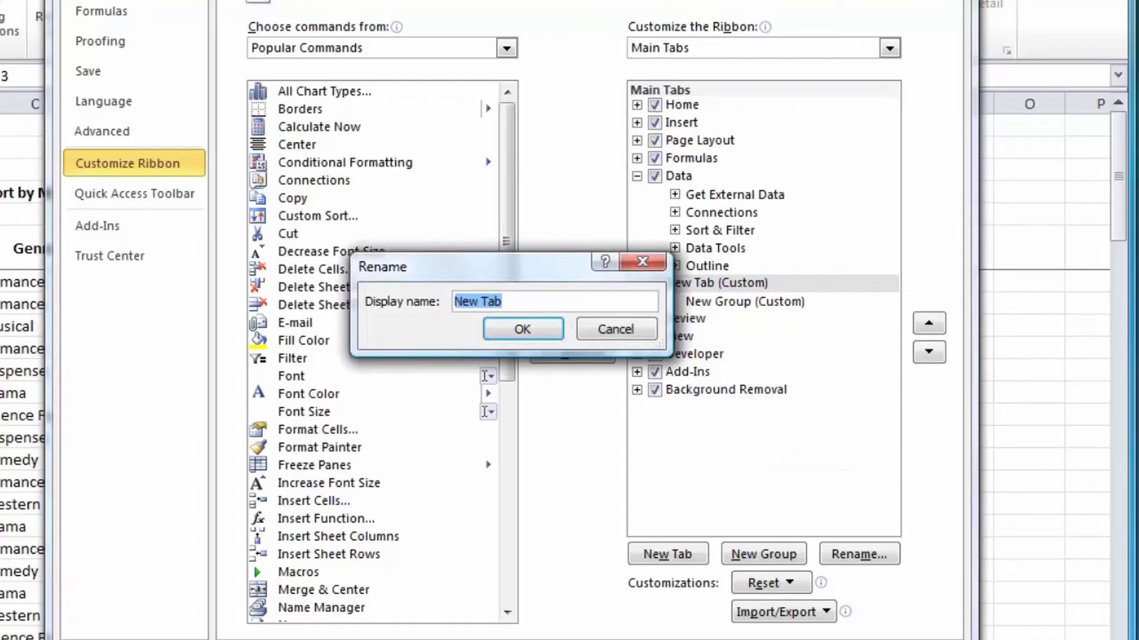
type("Macros")
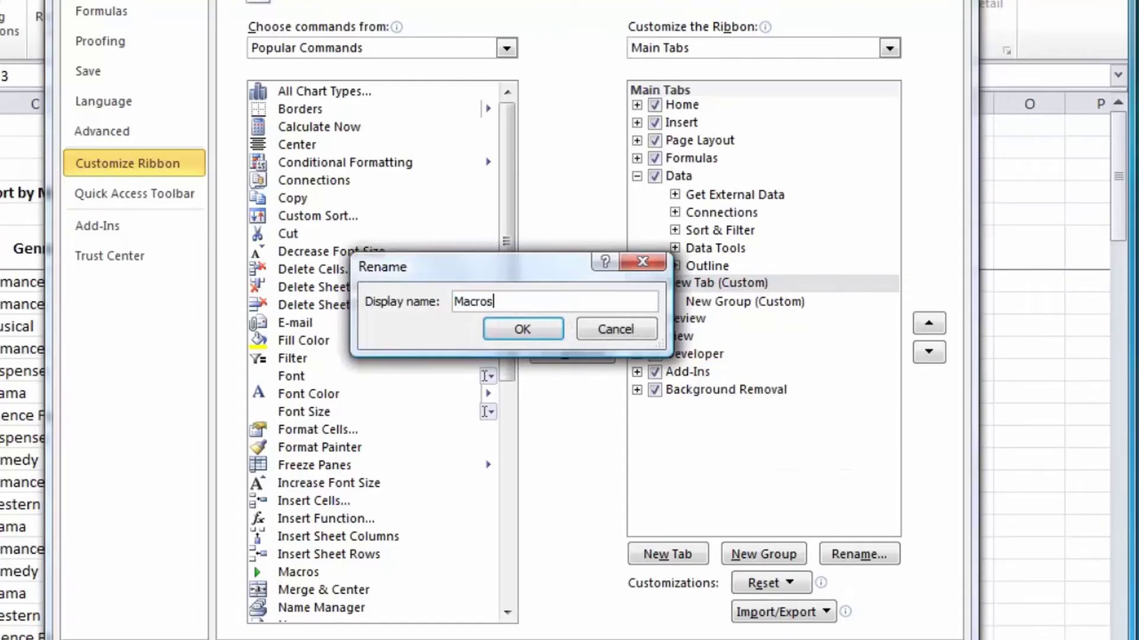
key("Return")
left_click(738, 302)
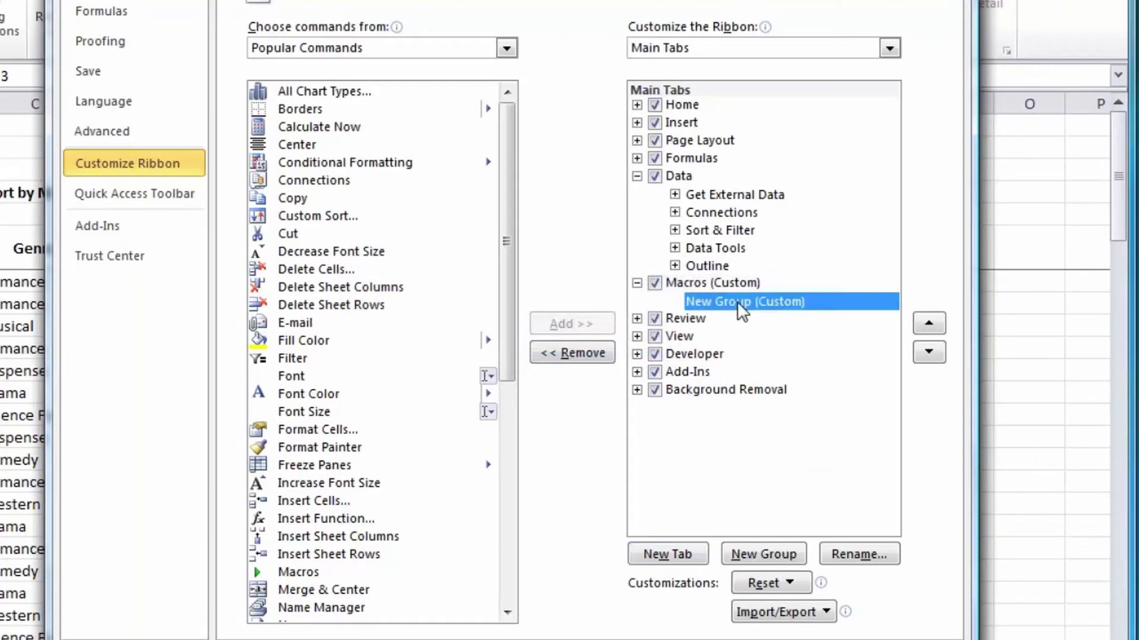
left_click(856, 554)
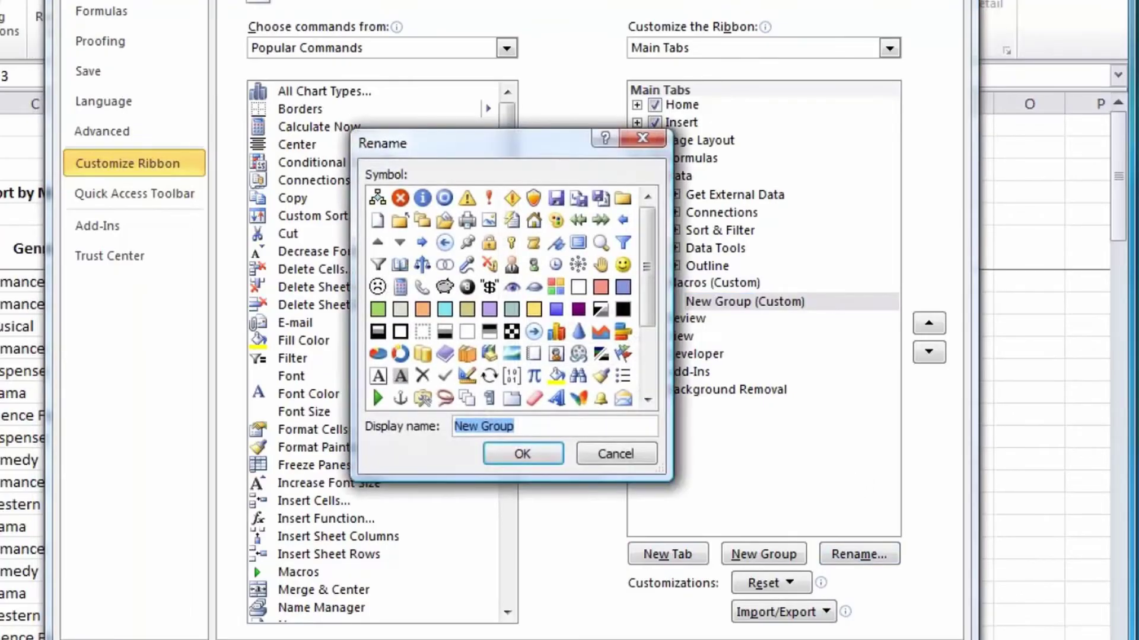
type("Table Macros")
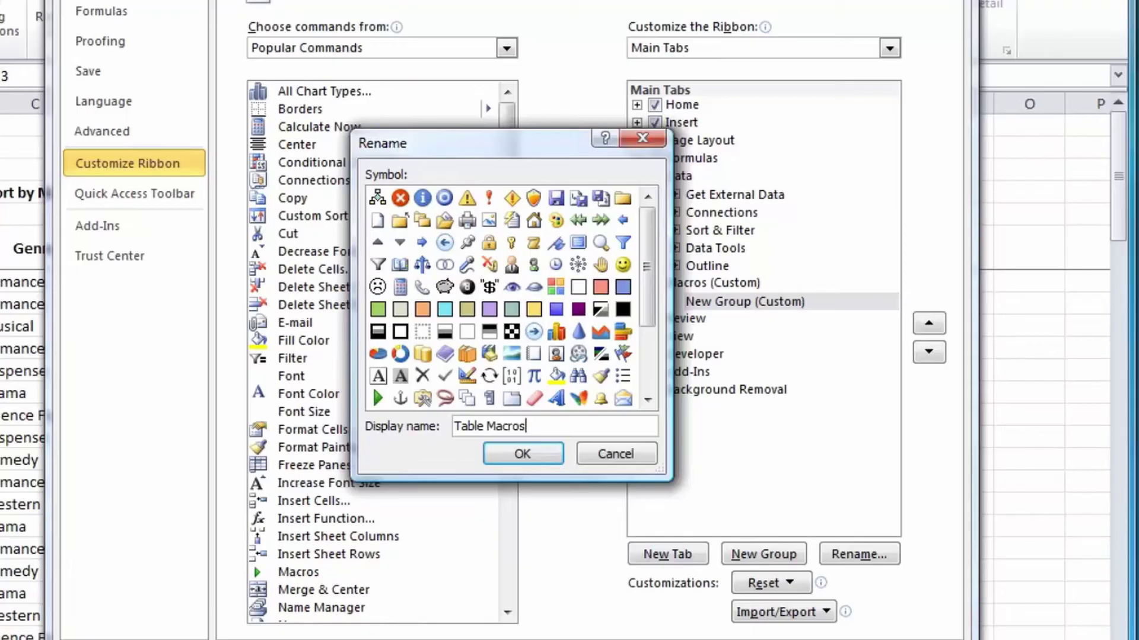
key("Return")
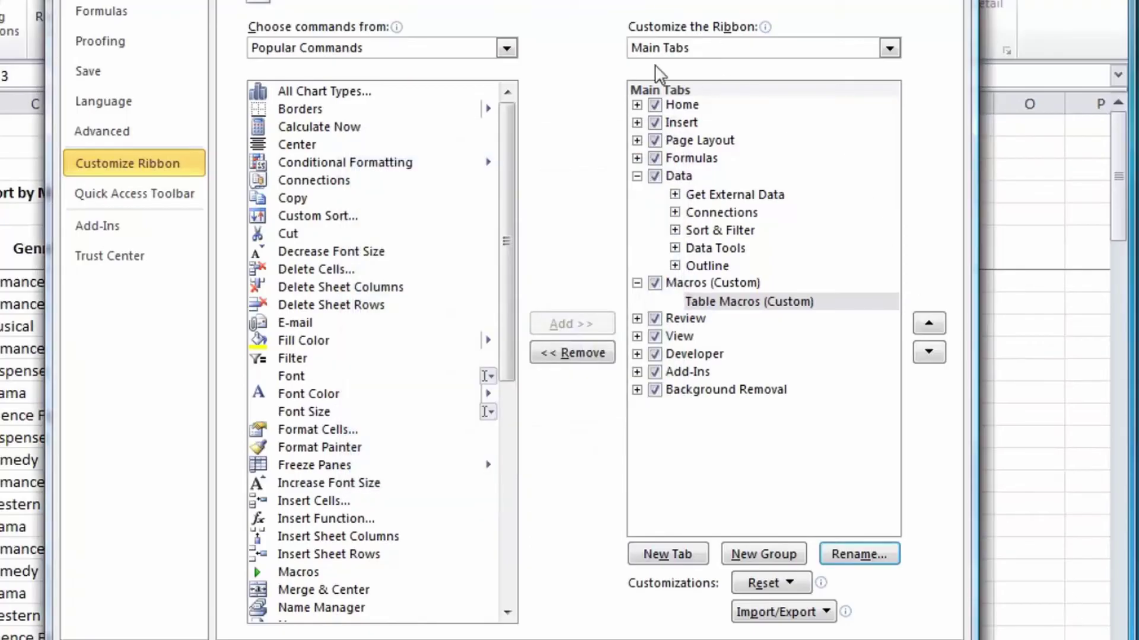
- Add the resettable, sortmonth, sortmovie, subtotalarea and subtotalmovie macros to the Table Macros group and apply the ribbon customization
left_click(507, 48)
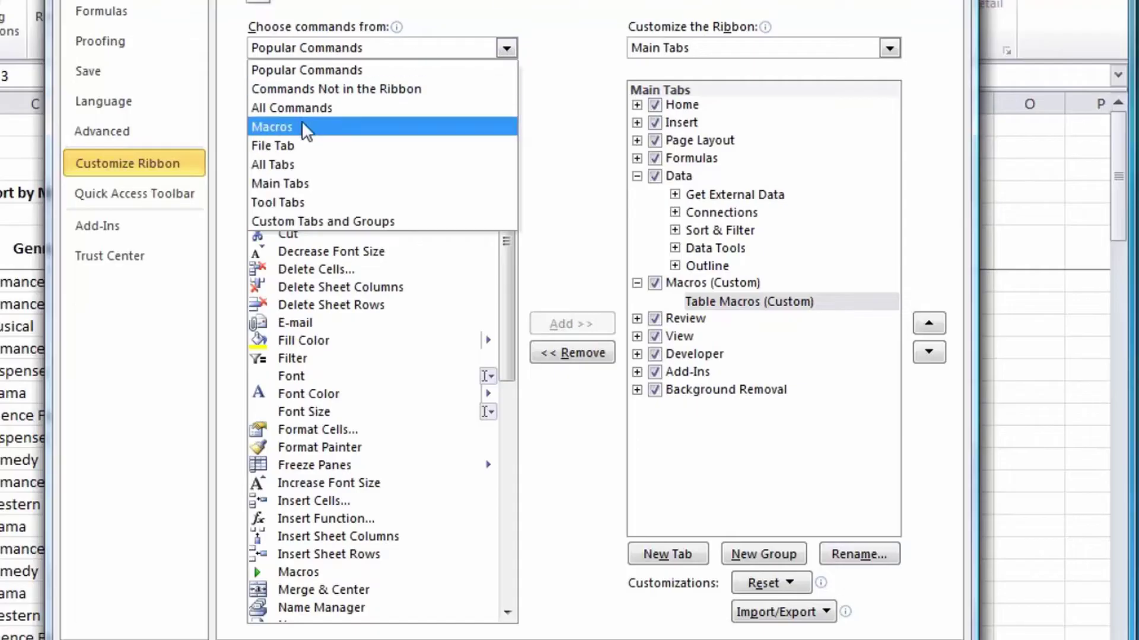
left_click(278, 126)
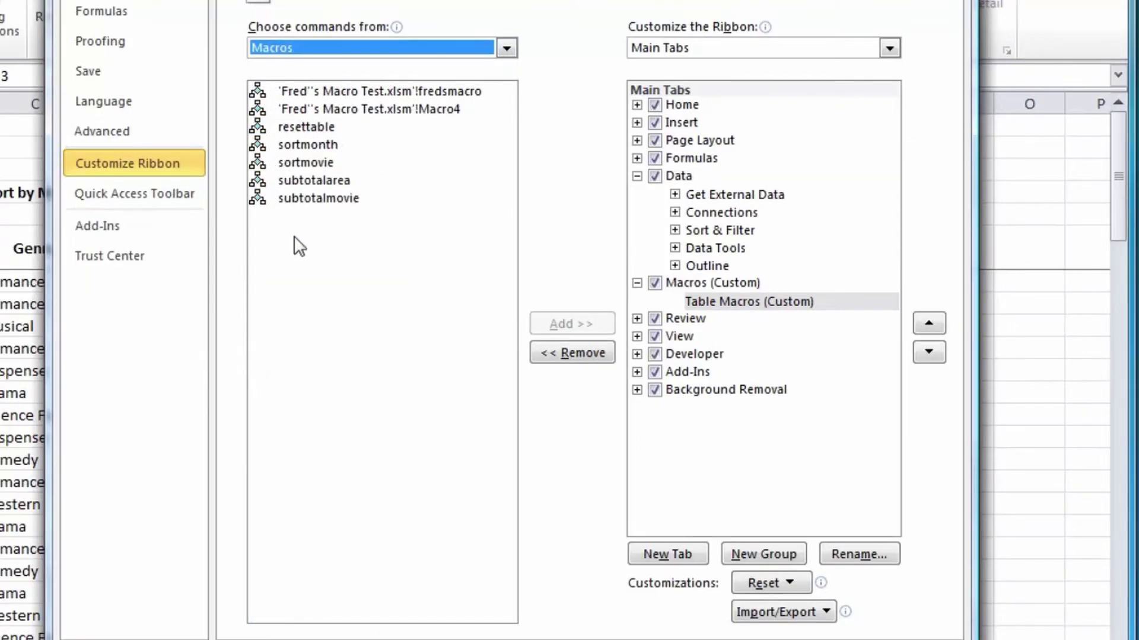
left_click(277, 125)
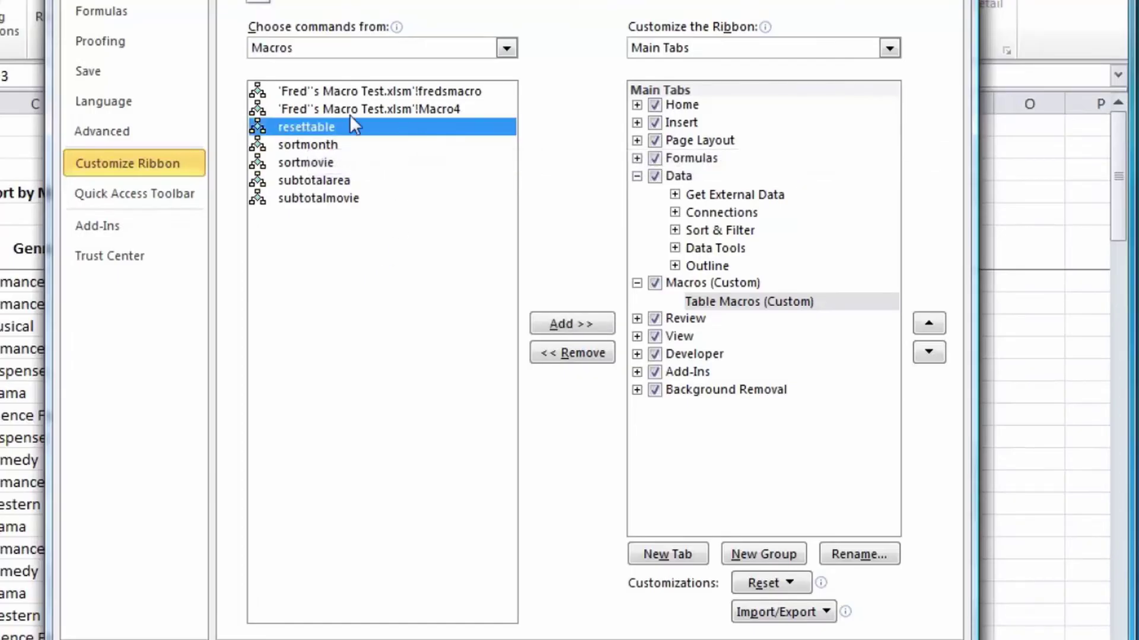
left_click(572, 324)
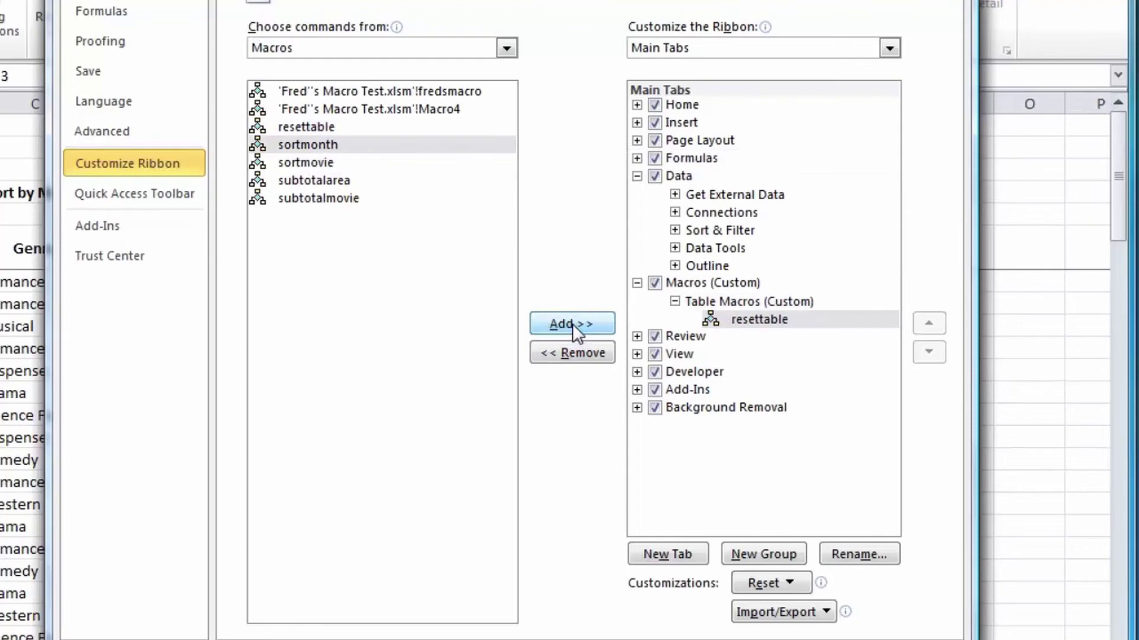
left_click(571, 324)
left_click(571, 323)
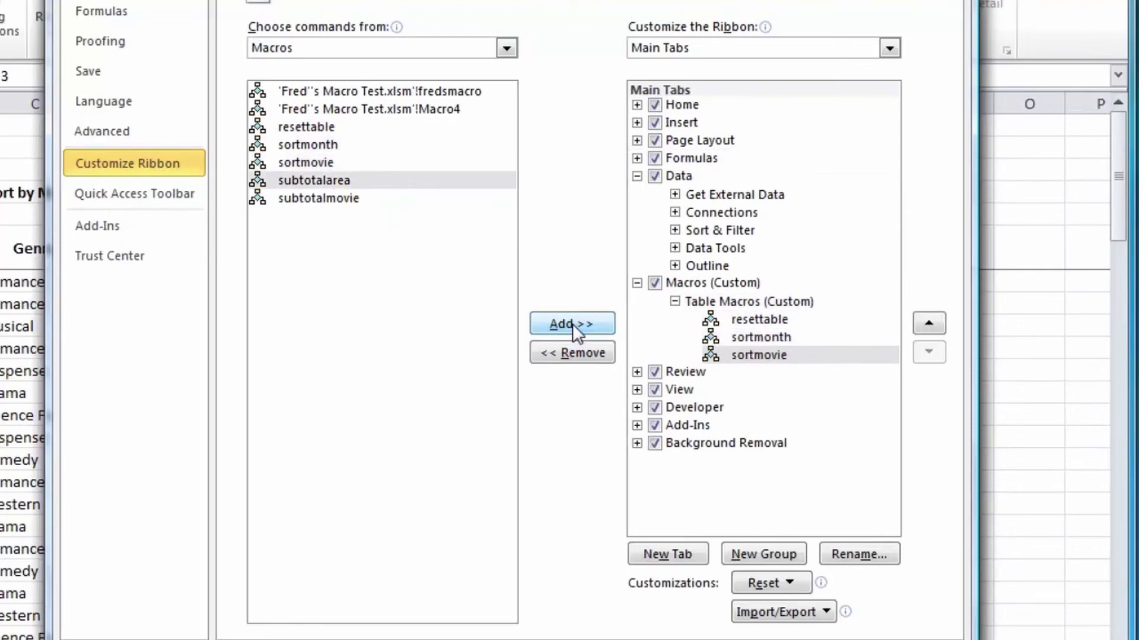
left_click(571, 324)
left_click(572, 324)
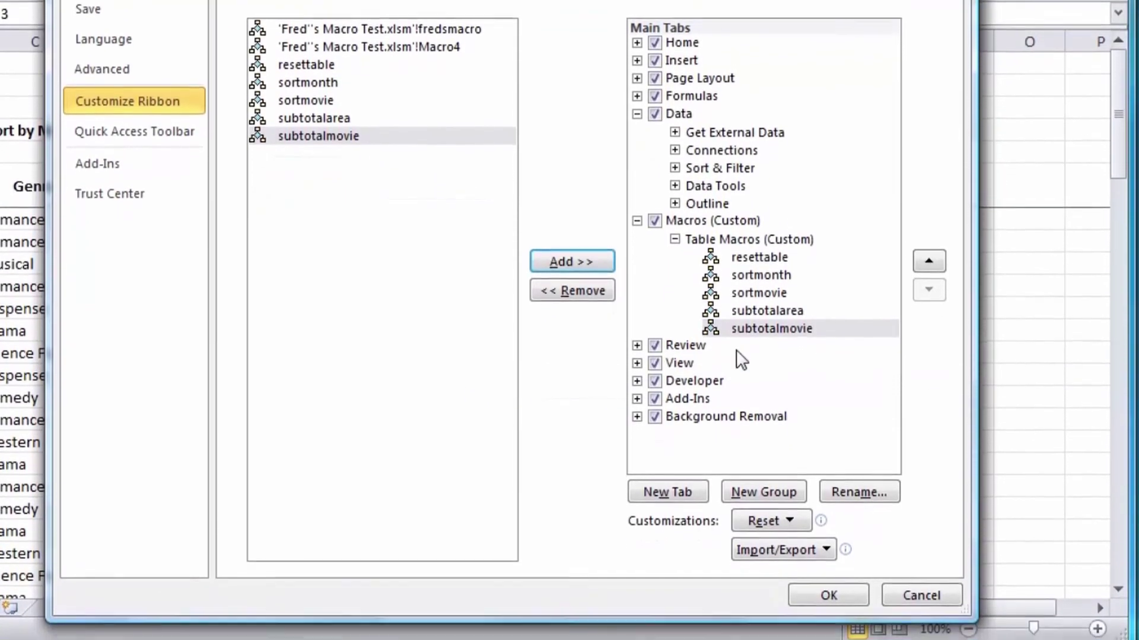
left_click(854, 606)
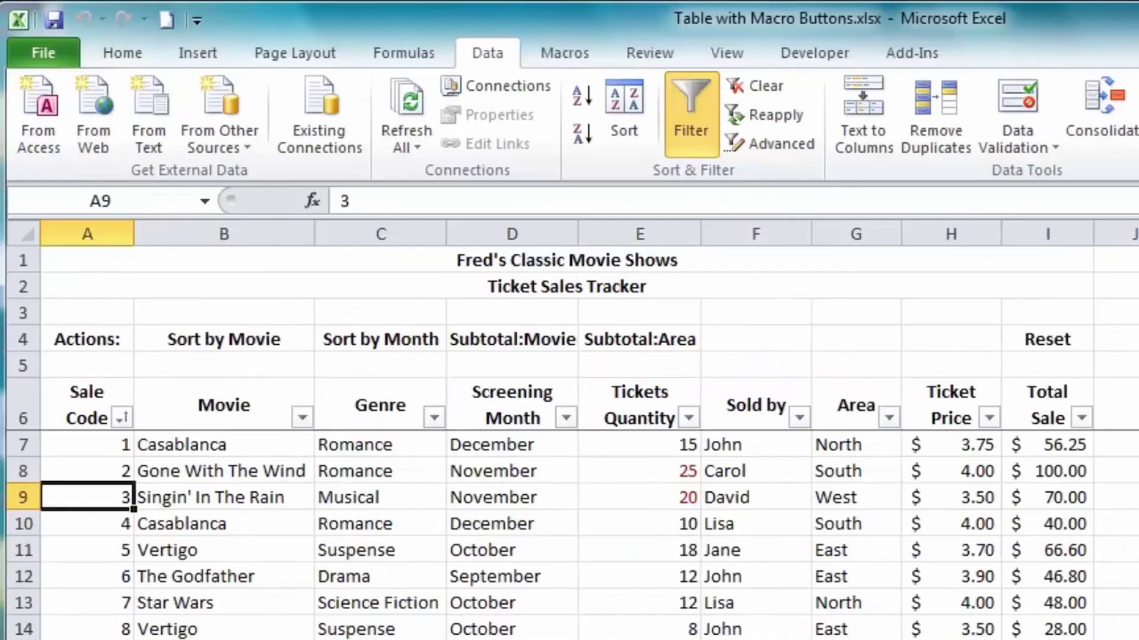
- Test the subtotalmovie, sortmovie and subtotalarea macros in turn from the custom Table Macros group
left_click(569, 51)
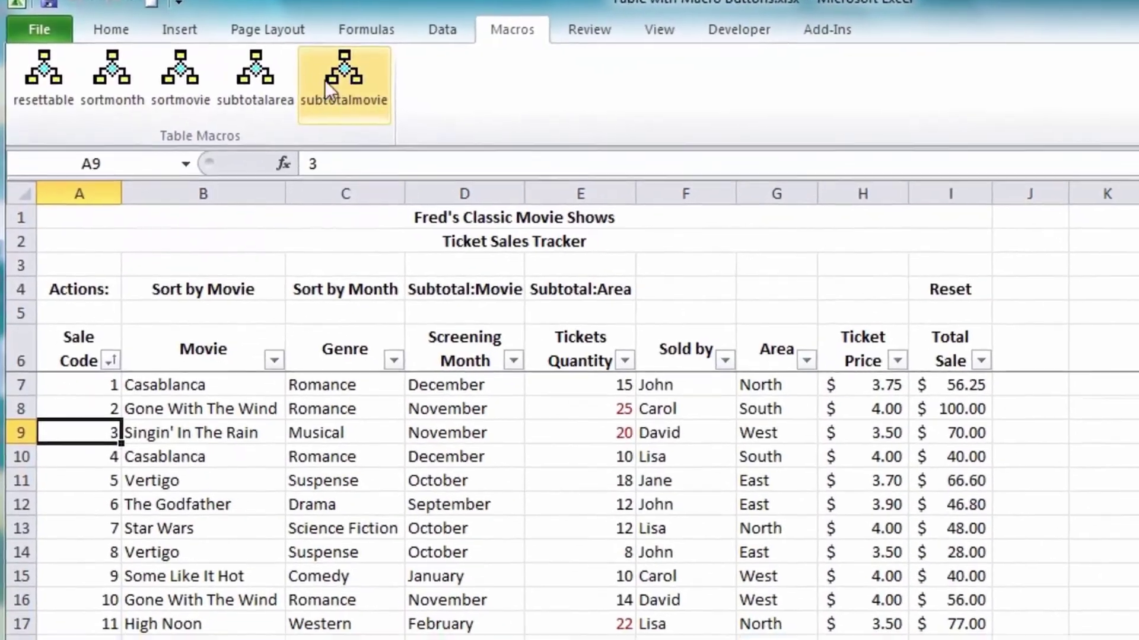
left_click(333, 70)
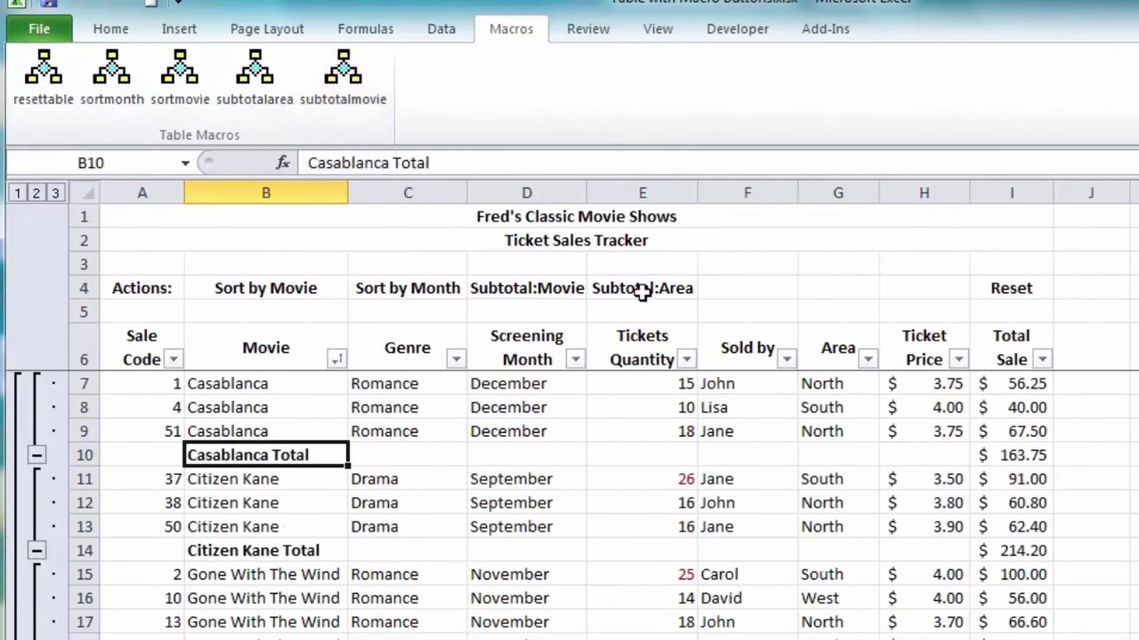
left_click(187, 75)
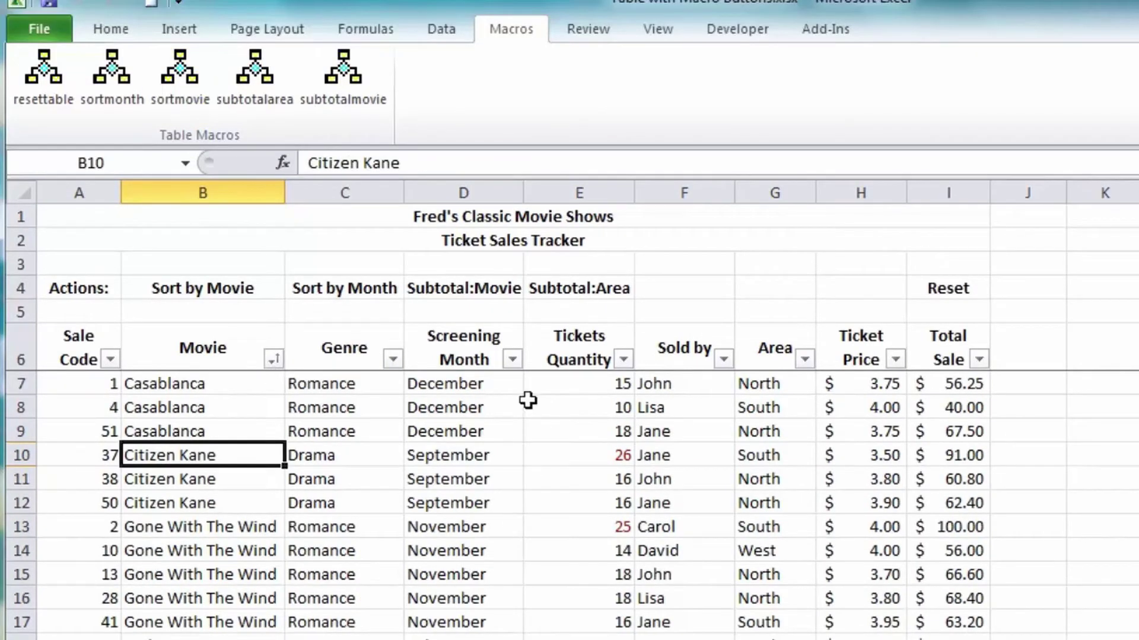
left_click(275, 78)
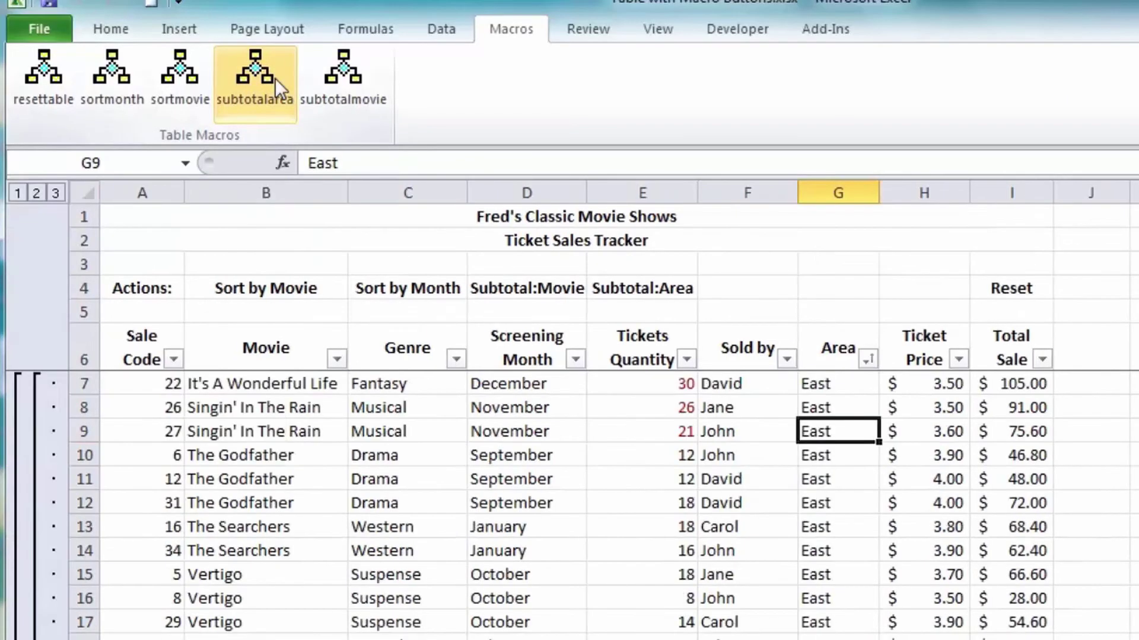
- Run the sortmonth macro, review the month order down the table, and restore the table with the resettable macro
left_click(131, 69)
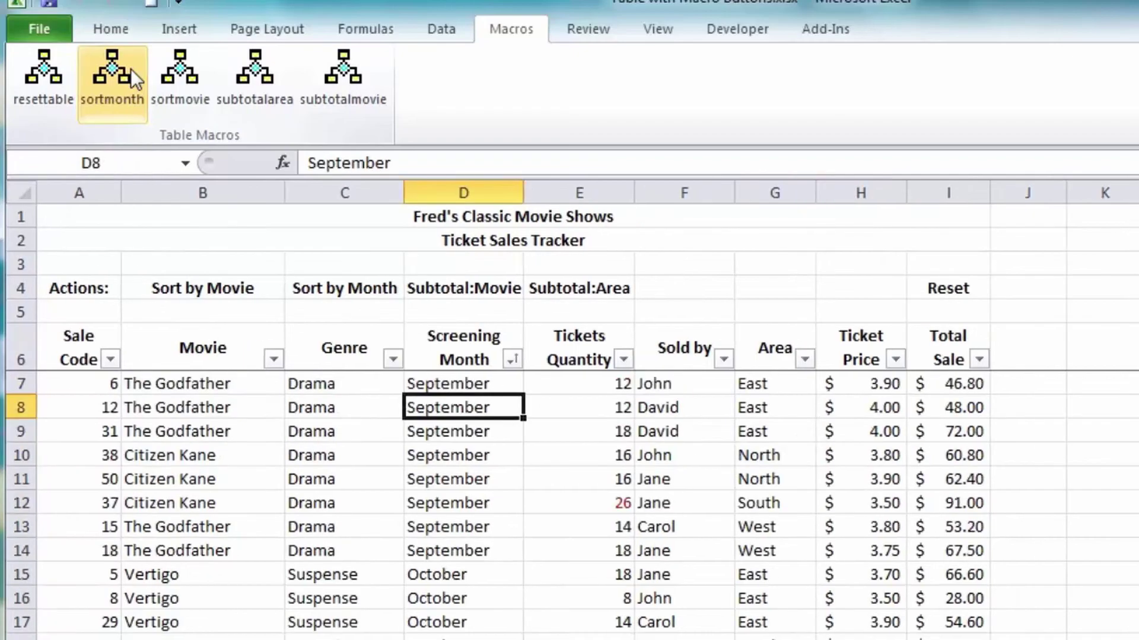
scroll(506, 431, "down", 8)
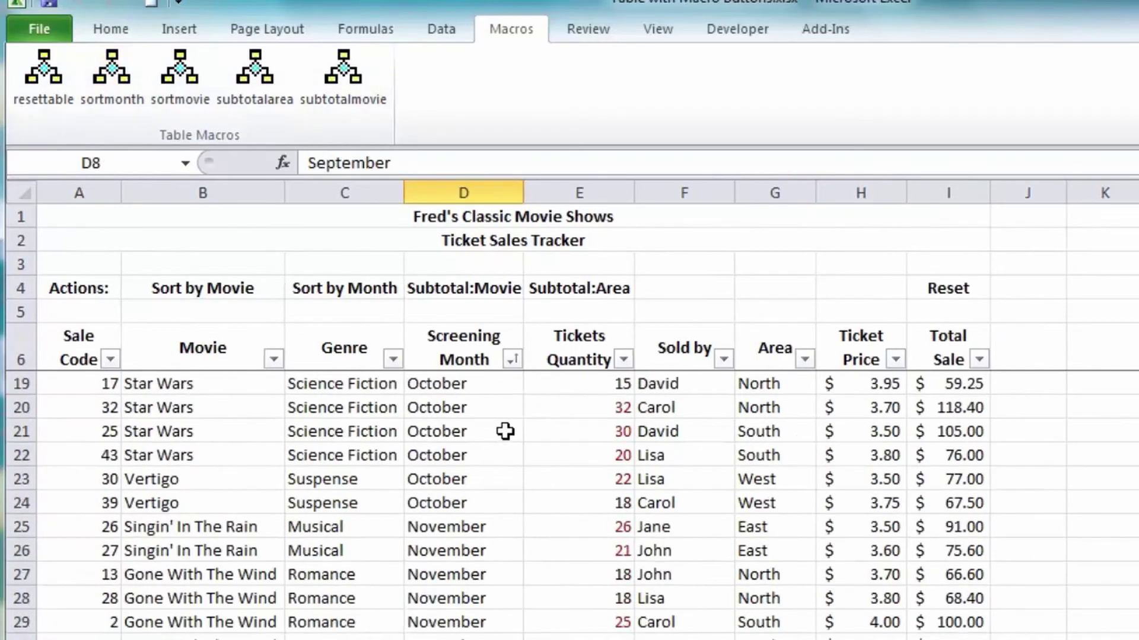
scroll(505, 431, "down", 6)
scroll(501, 427, "up", 13)
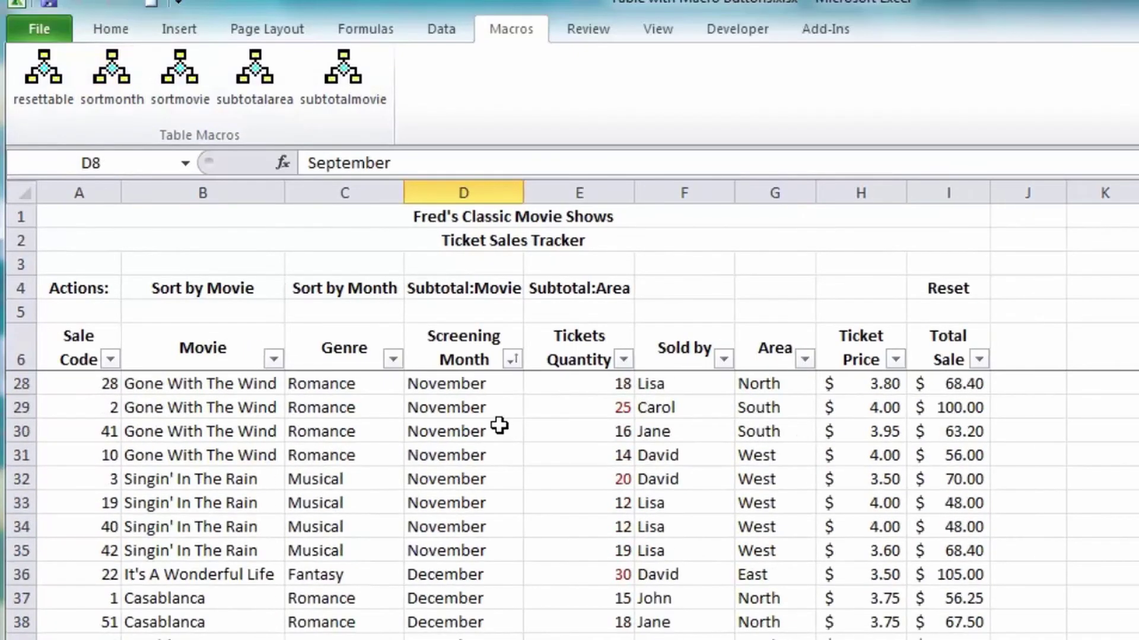
scroll(497, 424, "up", 1)
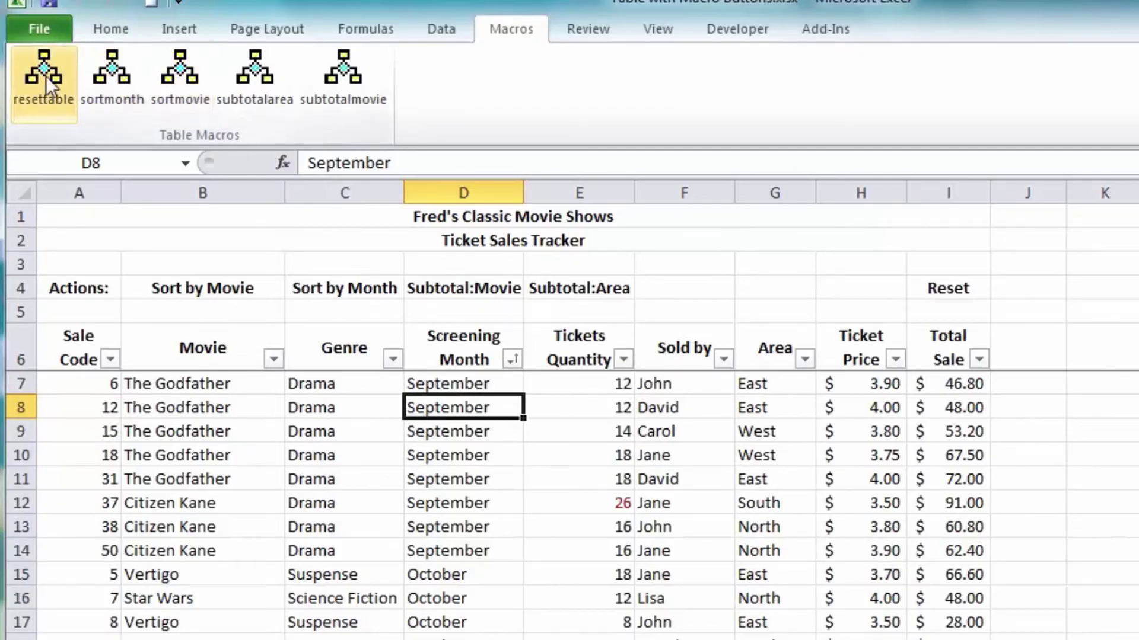
left_click(44, 74)
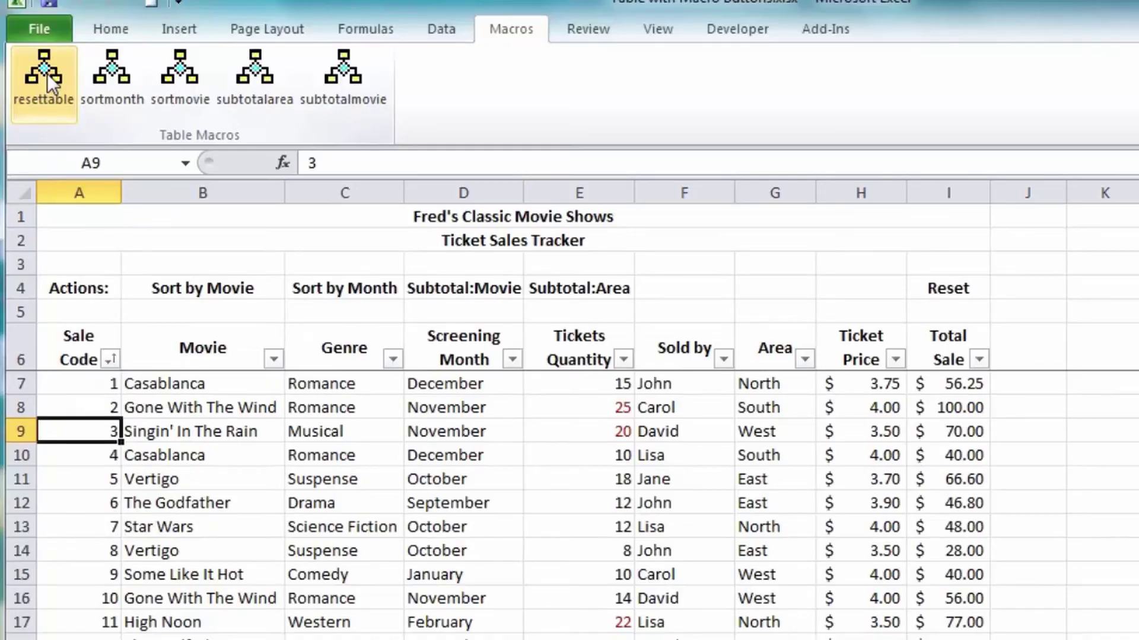
- Insert a form control button over cell J4 and assign the resettable macro to it
left_click(743, 35)
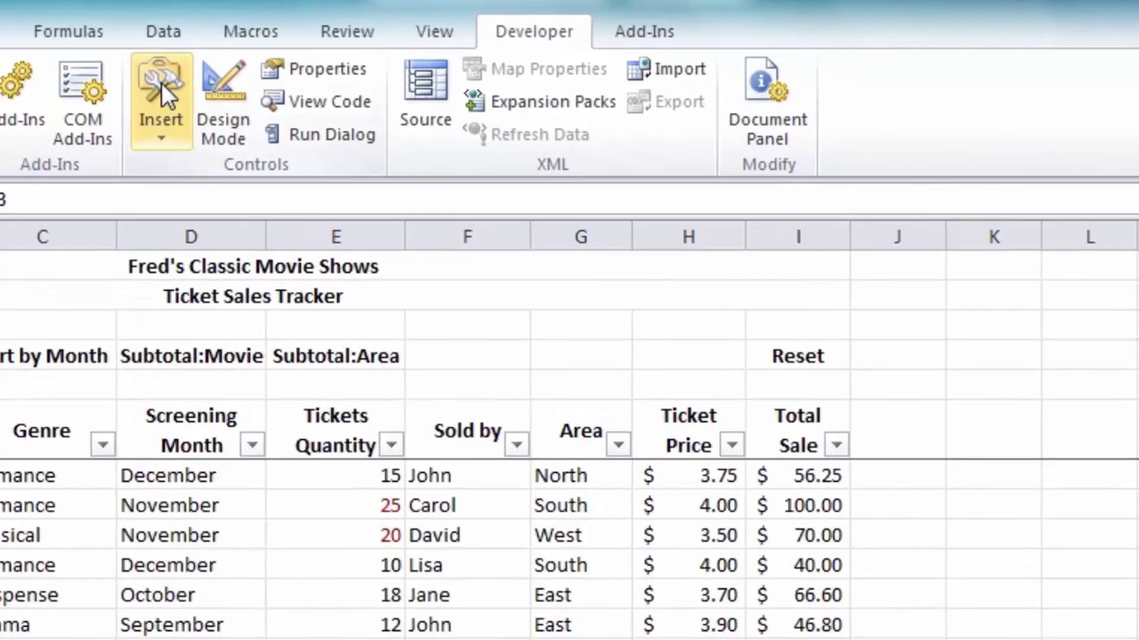
left_click(165, 125)
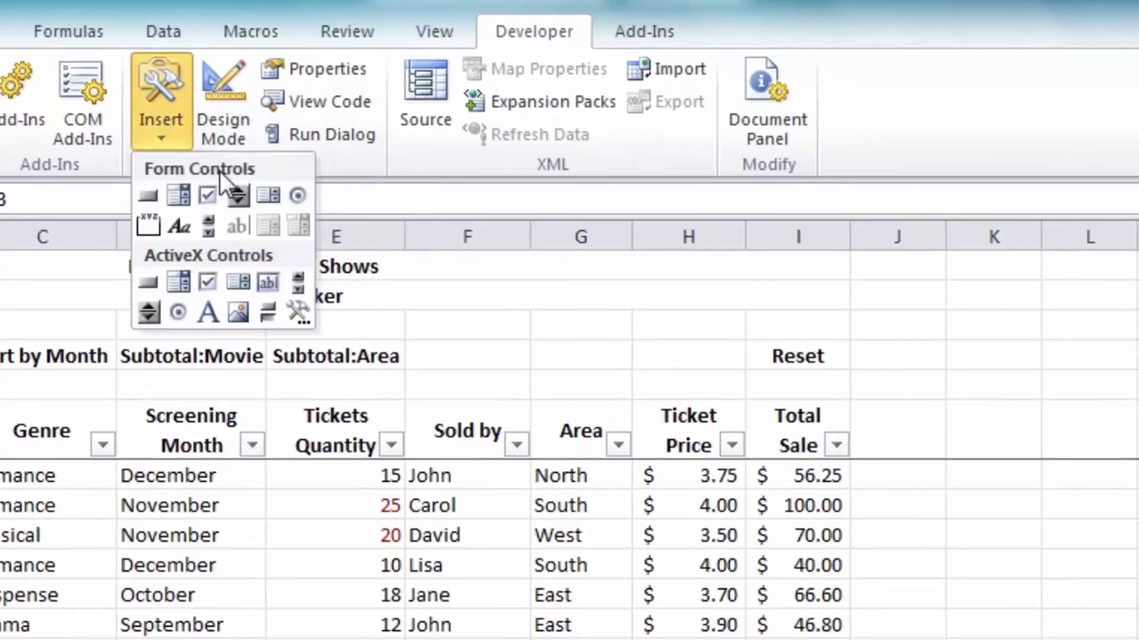
left_click(143, 196)
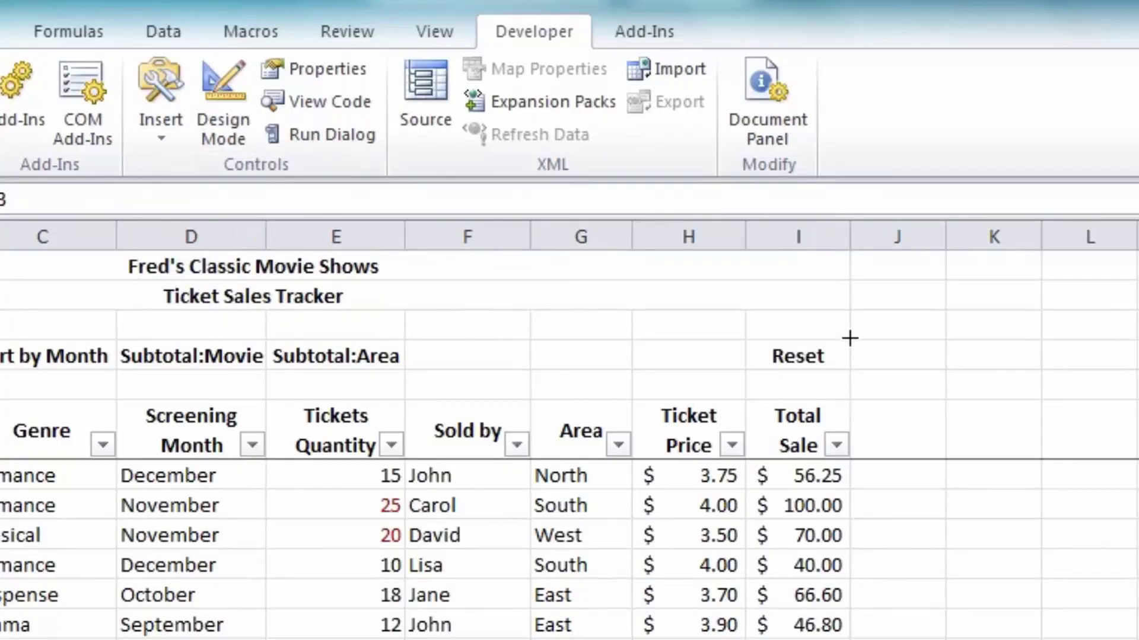
left_click_drag(854, 369, 950, 369)
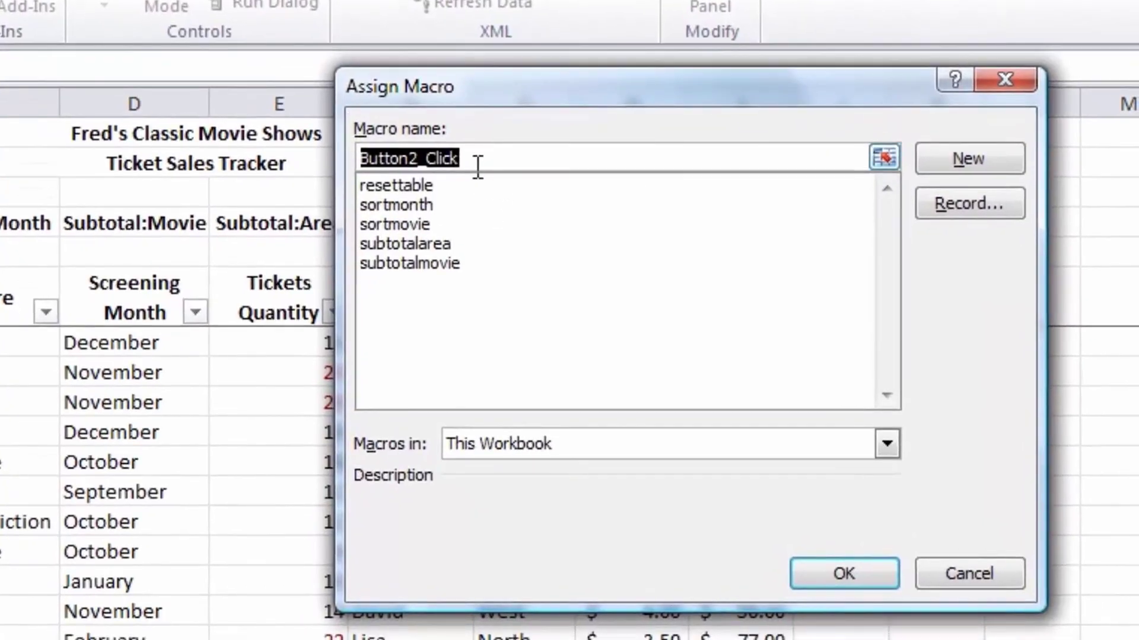
left_click(372, 188)
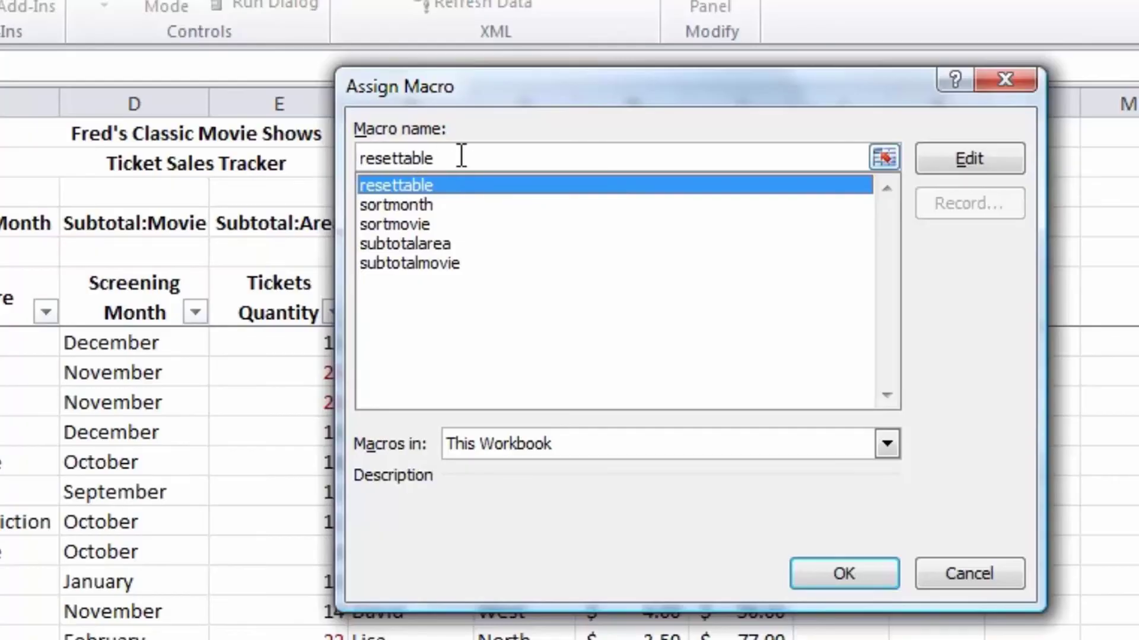
left_click(844, 577)
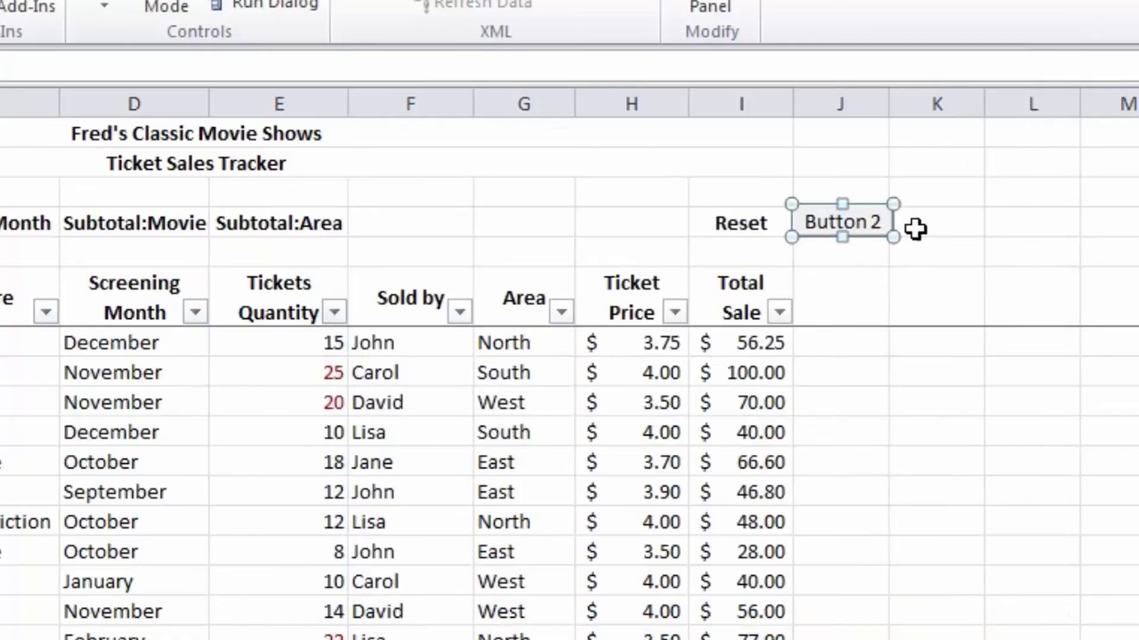
- Relabel the new button as Reset and delete the Reset text from cell I4
left_click(808, 213)
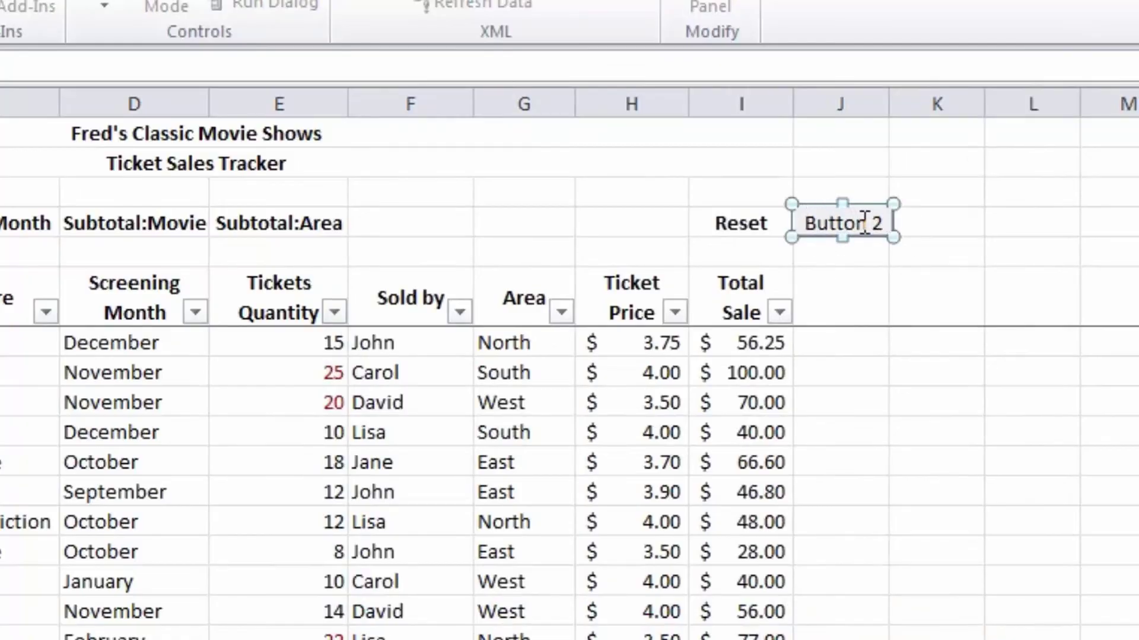
key("Delete")
key("Delete")
key("Delete")
key("Delete")
key("Delete")
key("Delete")
key("Delete")
key("Delete")
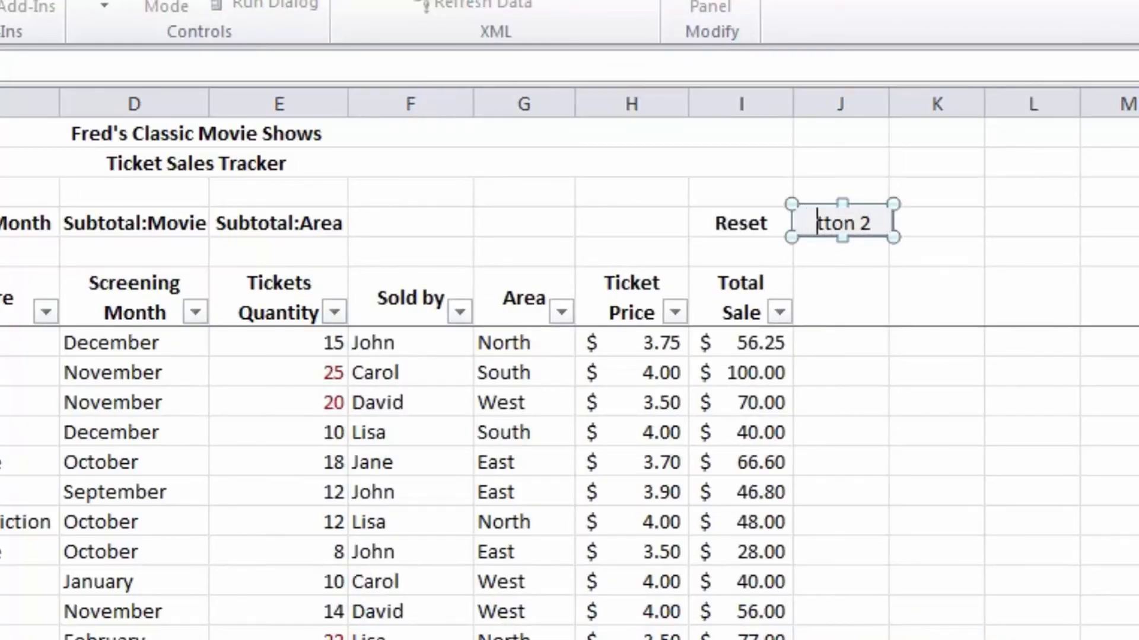
type("Reset")
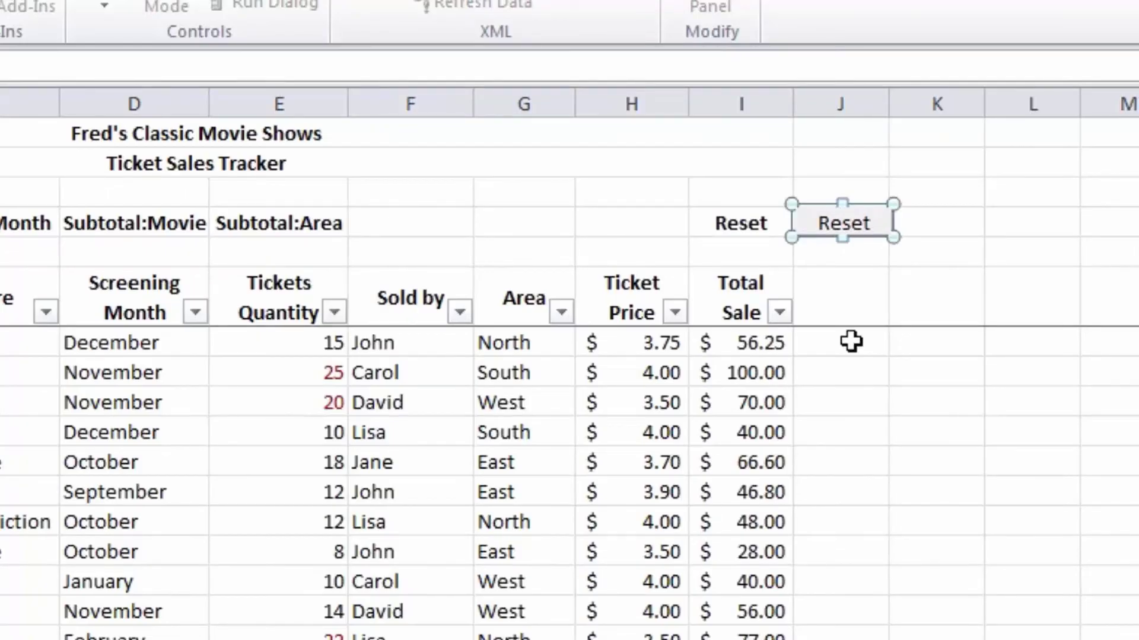
left_click(1034, 181)
left_click(726, 212)
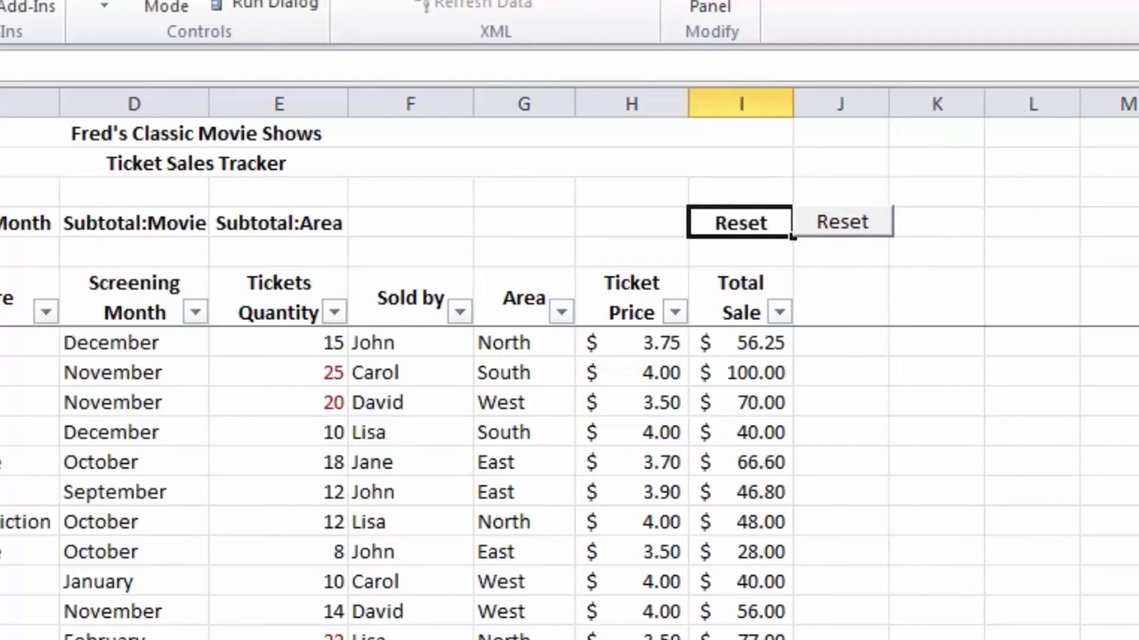
key("Delete")
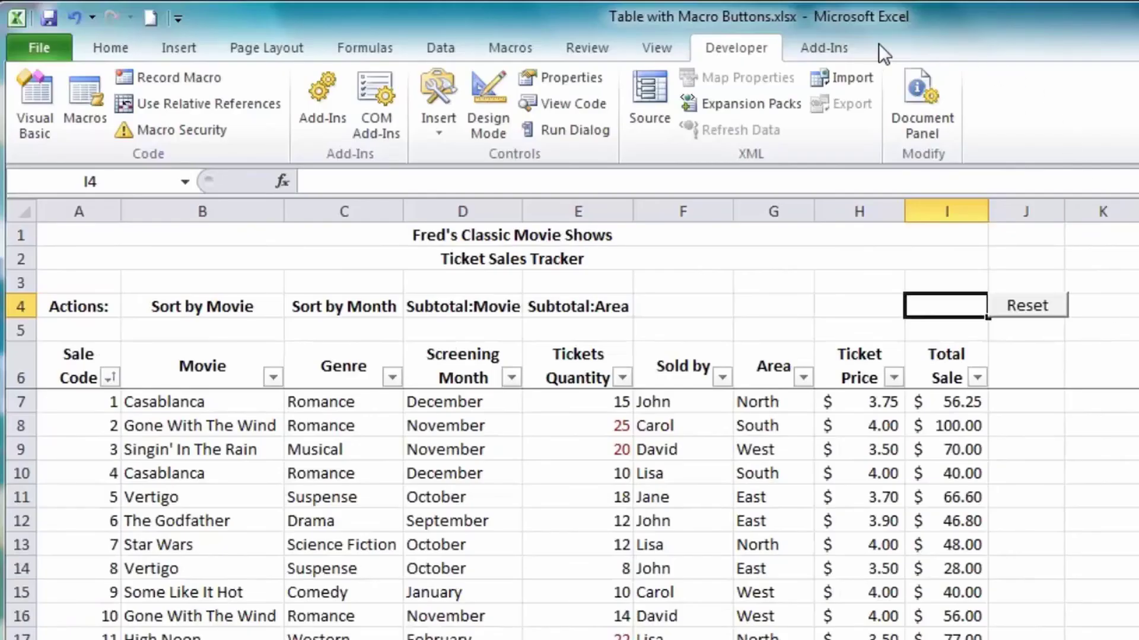
- Test the worksheet's Reset button by running the subtotalarea macro and the sortmonth macro, resetting the table after each
left_click(549, 47)
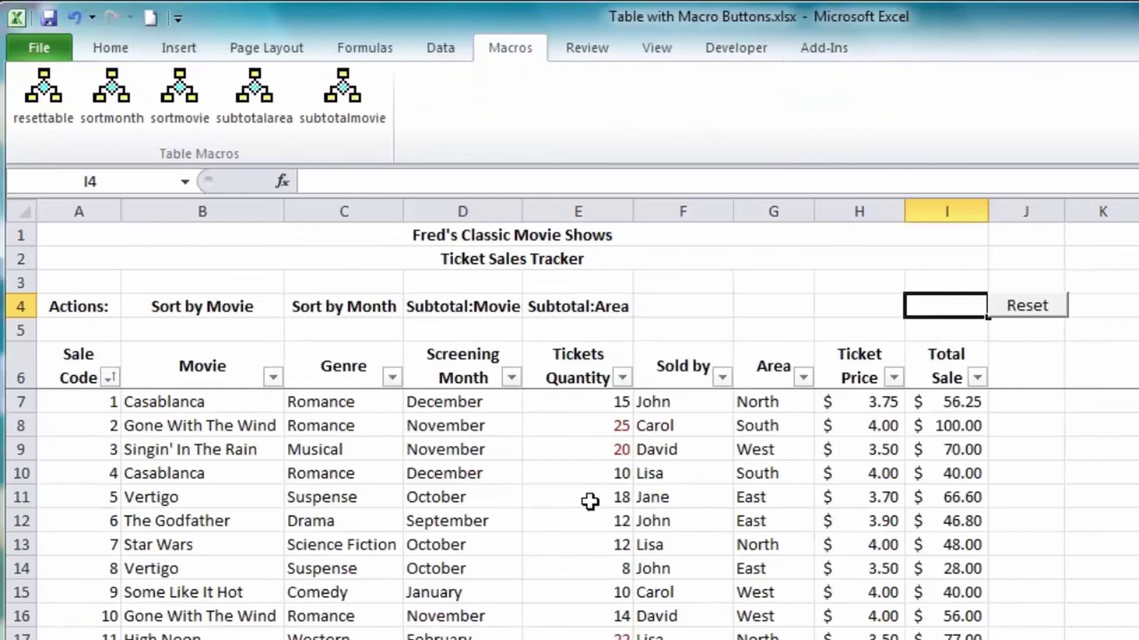
left_click(566, 528)
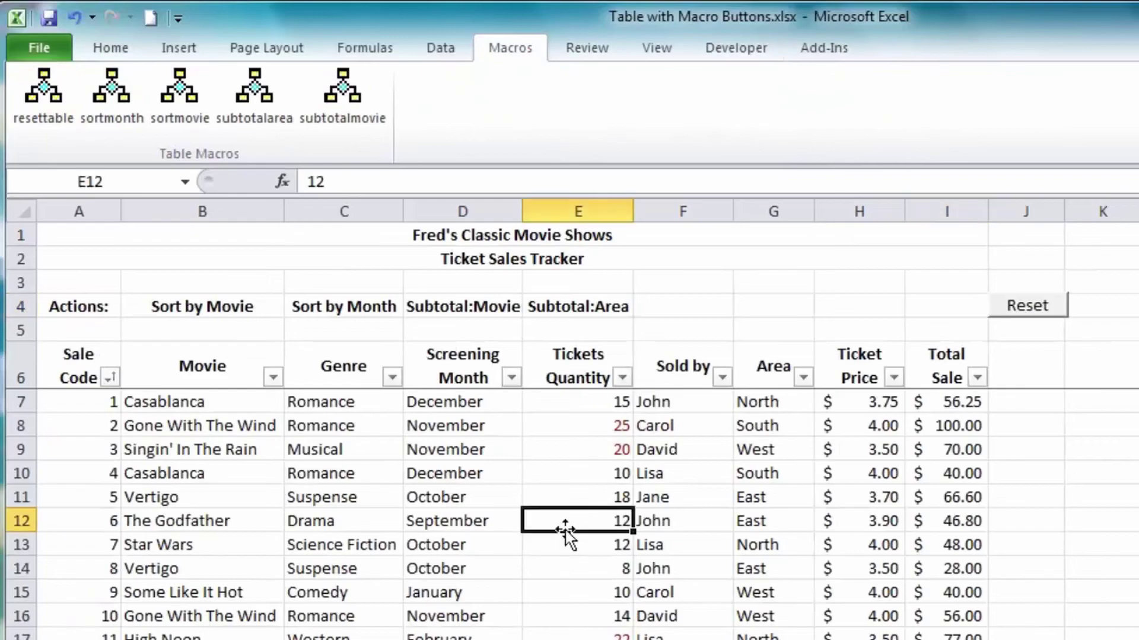
left_click(270, 87)
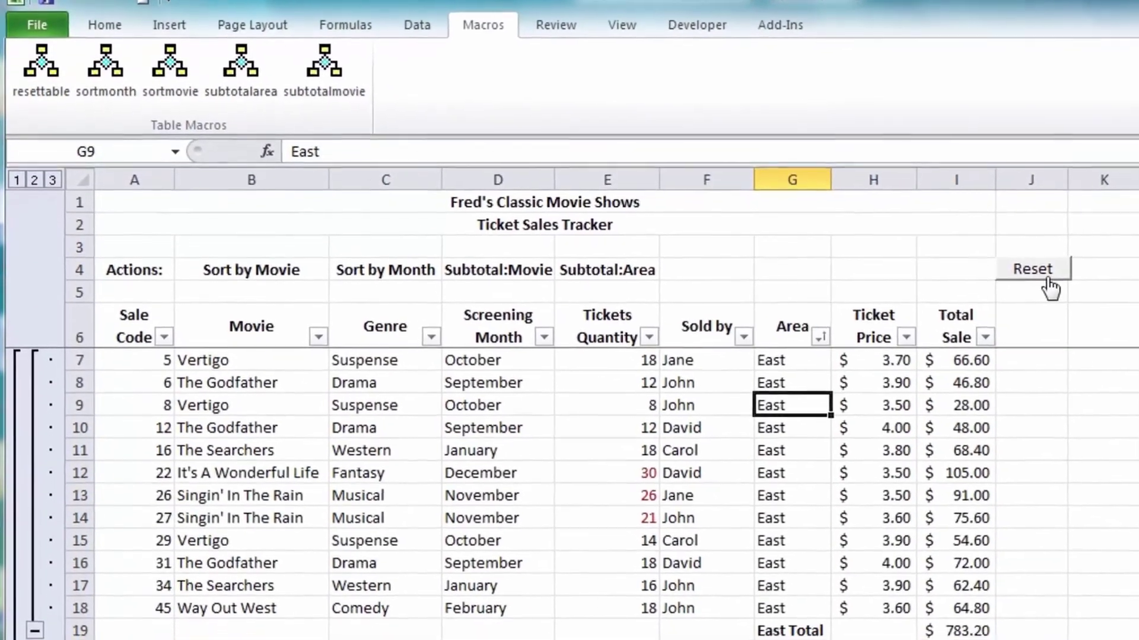
left_click(1044, 274)
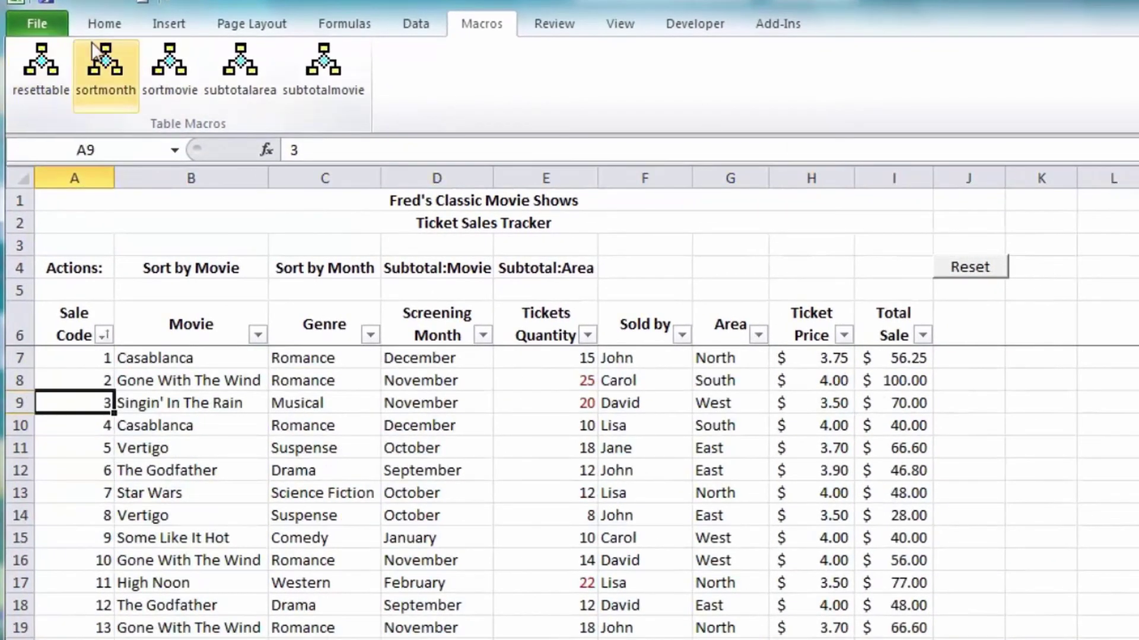
left_click(113, 47)
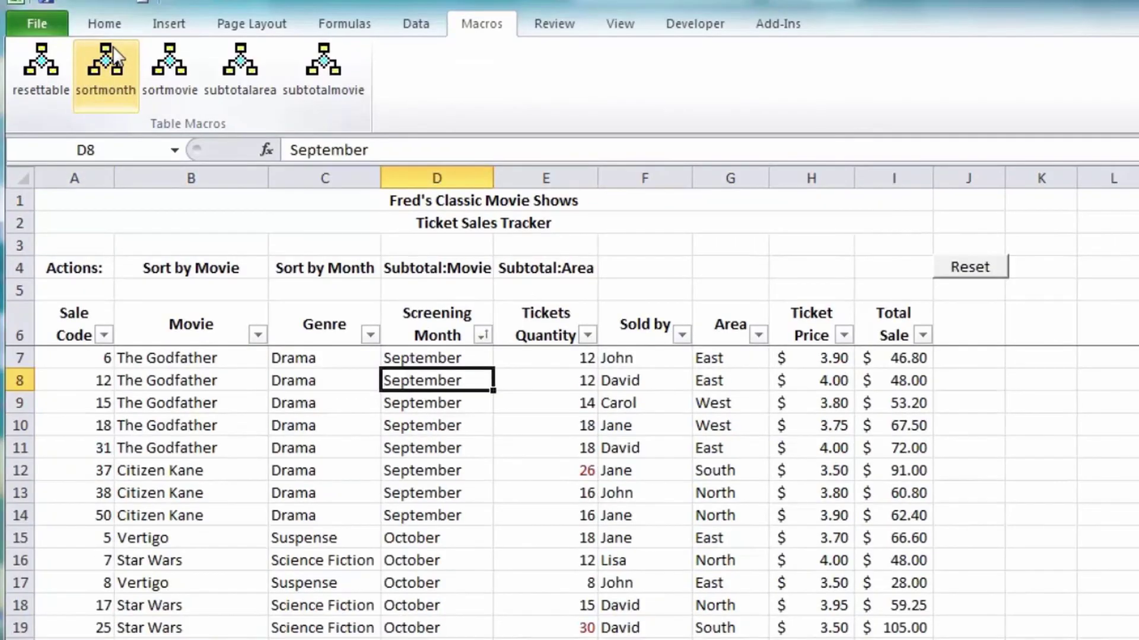
left_click(976, 273)
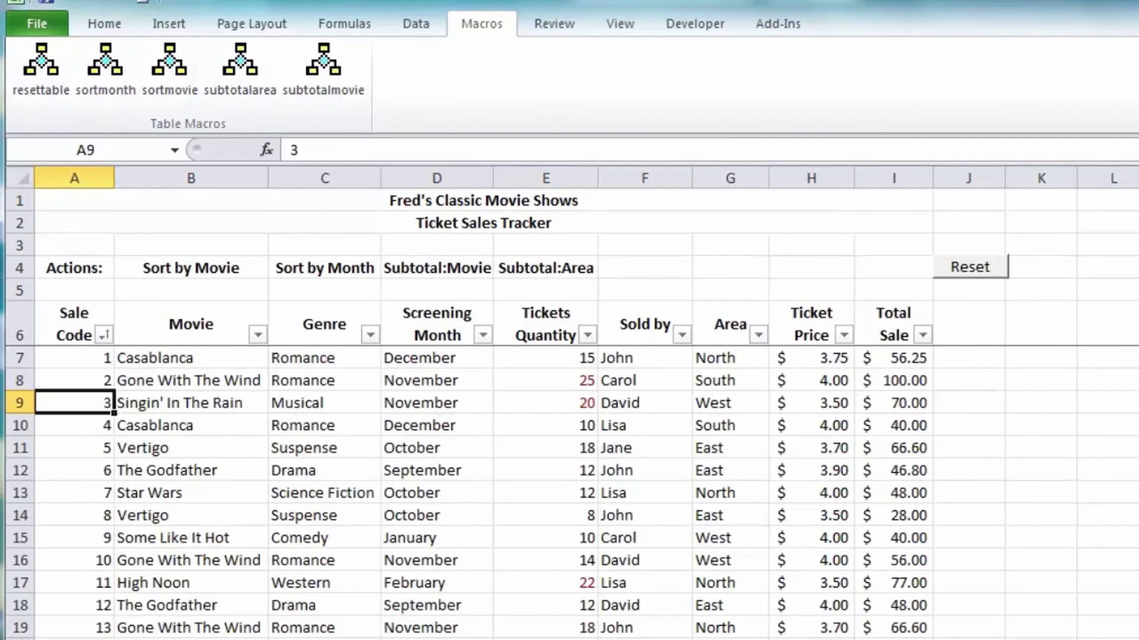
- Save the workbook as Table with Macro Buttons in the Excel Macro-Enabled Workbook (*.xlsm) format
key("F12")
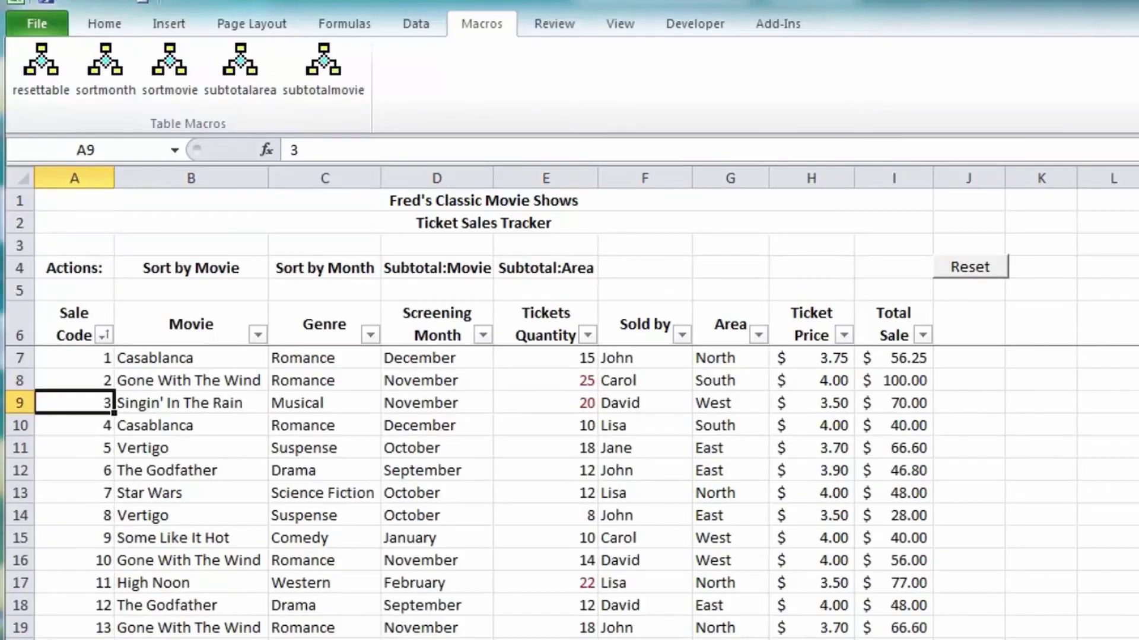
key("Tab")
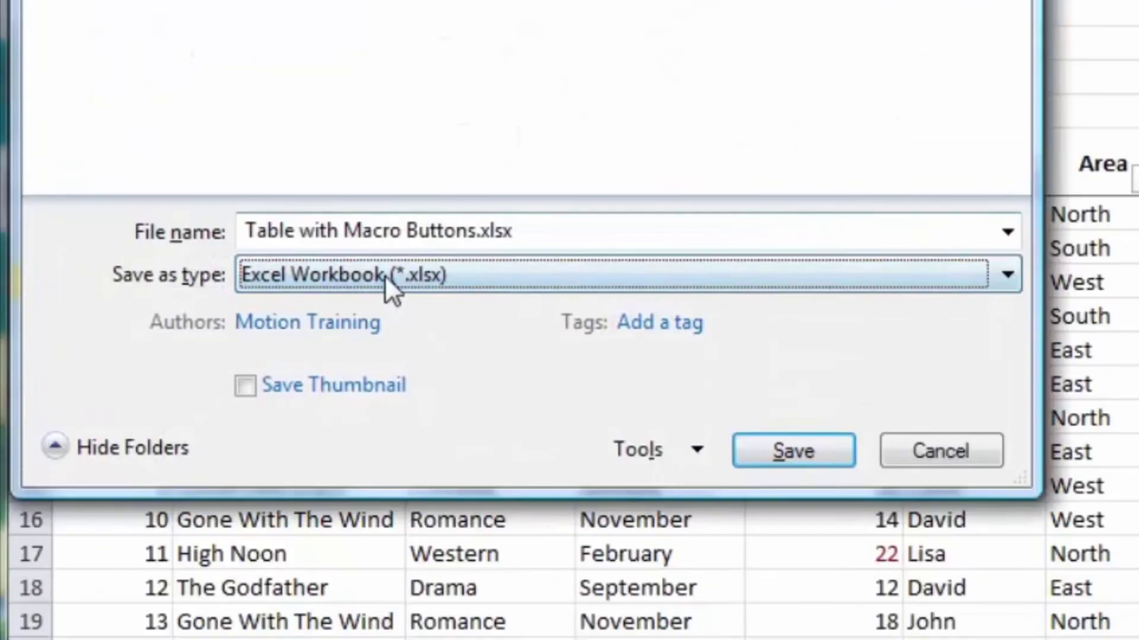
left_click(255, 398)
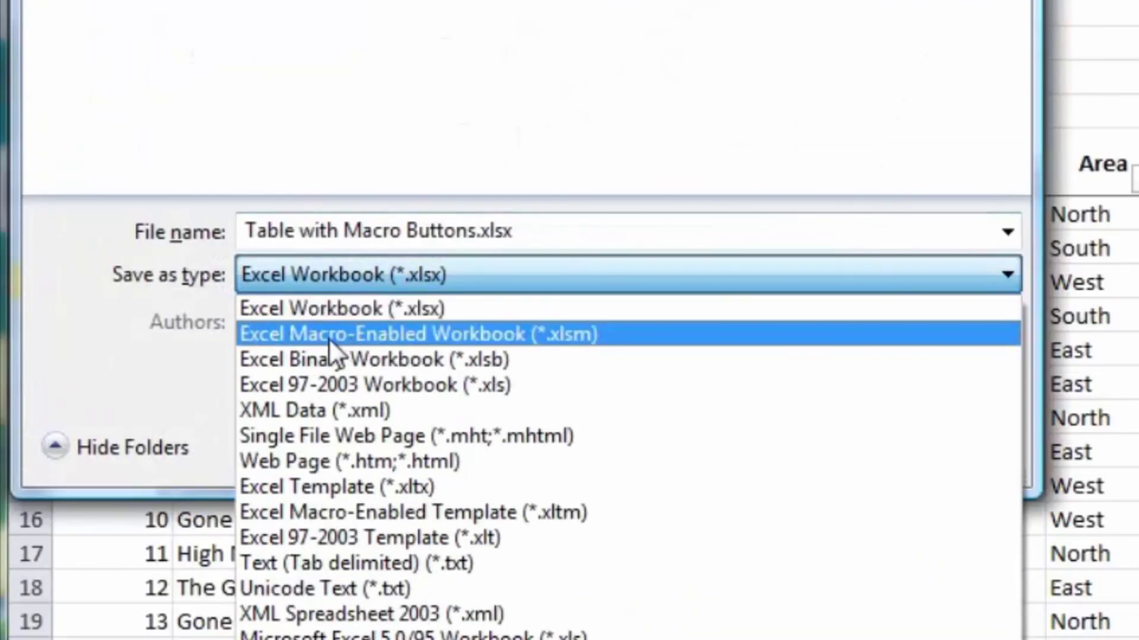
left_click(529, 332)
left_click(795, 452)
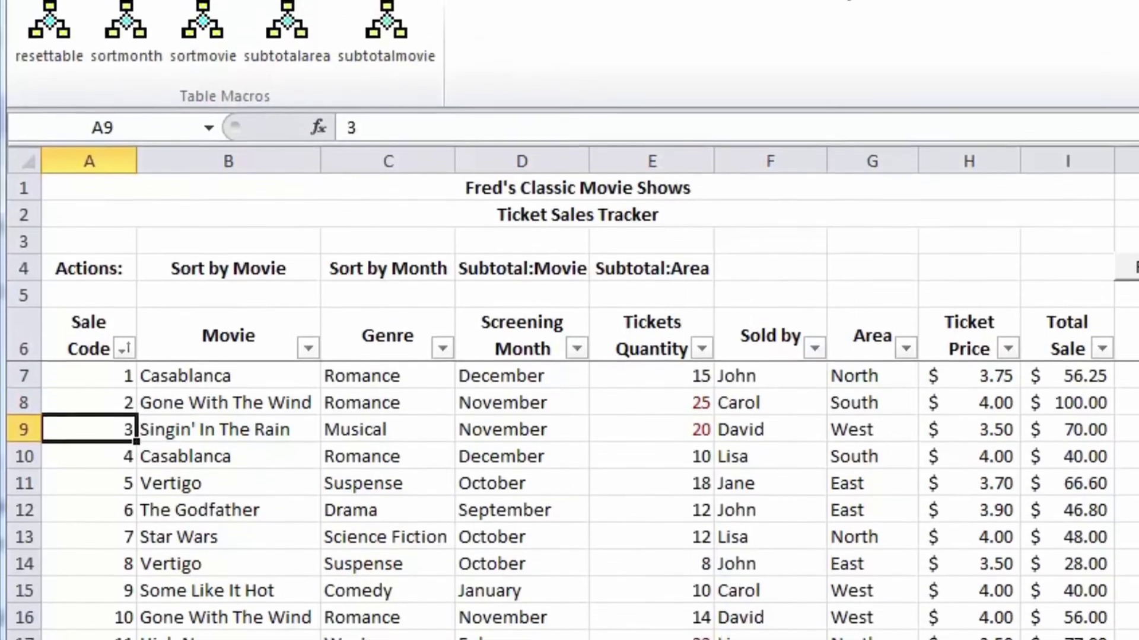
left_click(839, 18)
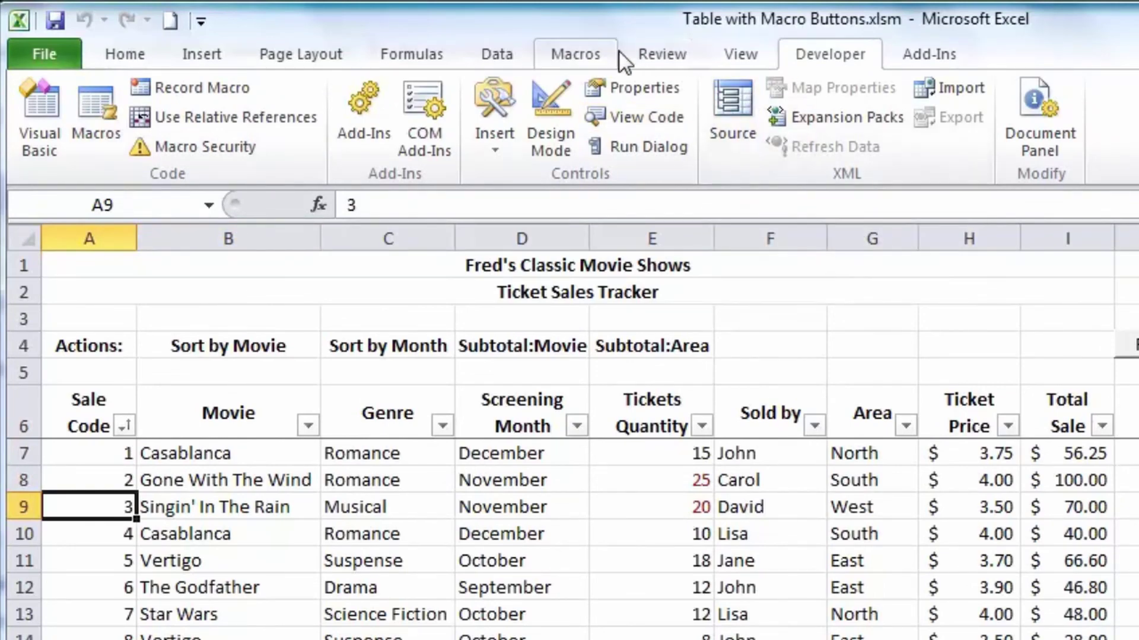
left_click(578, 55)
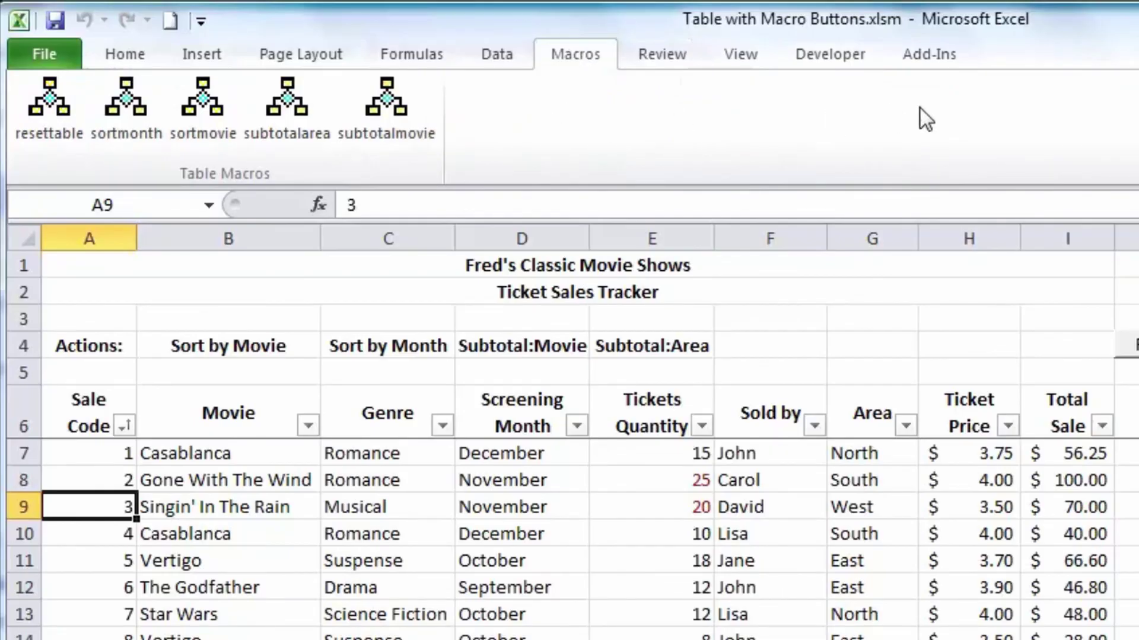